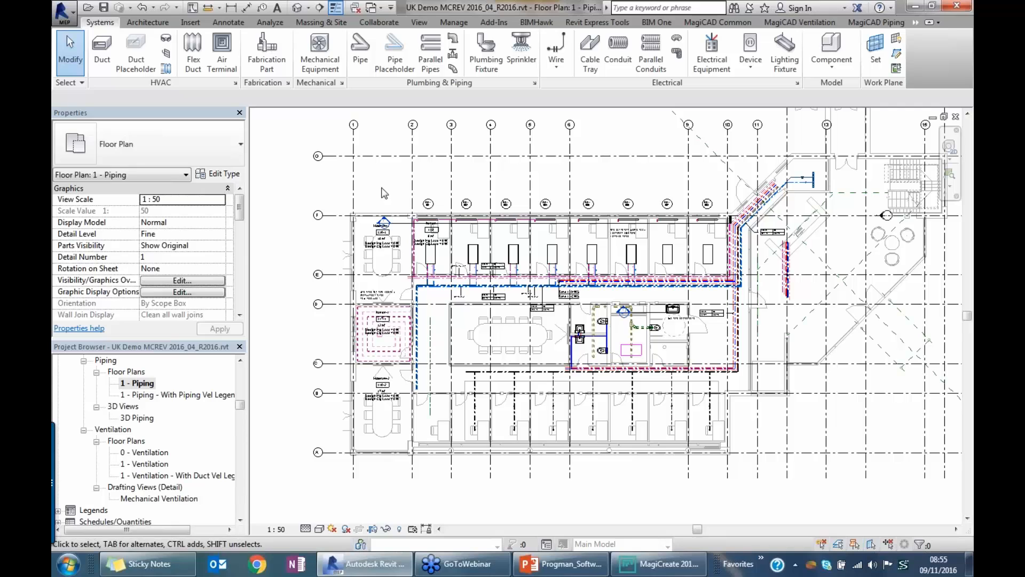
Switch to MagiCreate and open the first database in the list of recent databases
left_click(658, 564)
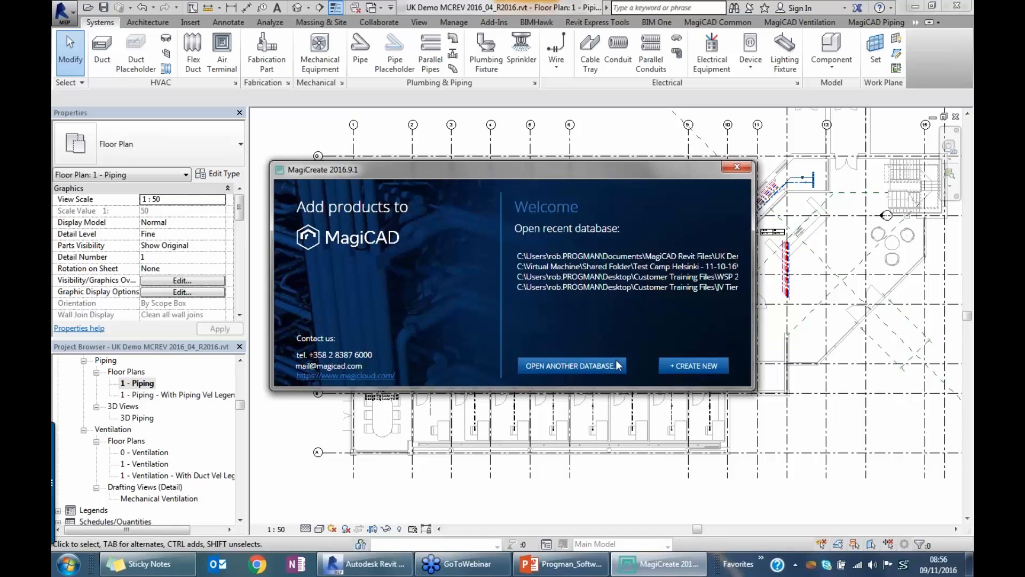
left_click(591, 259)
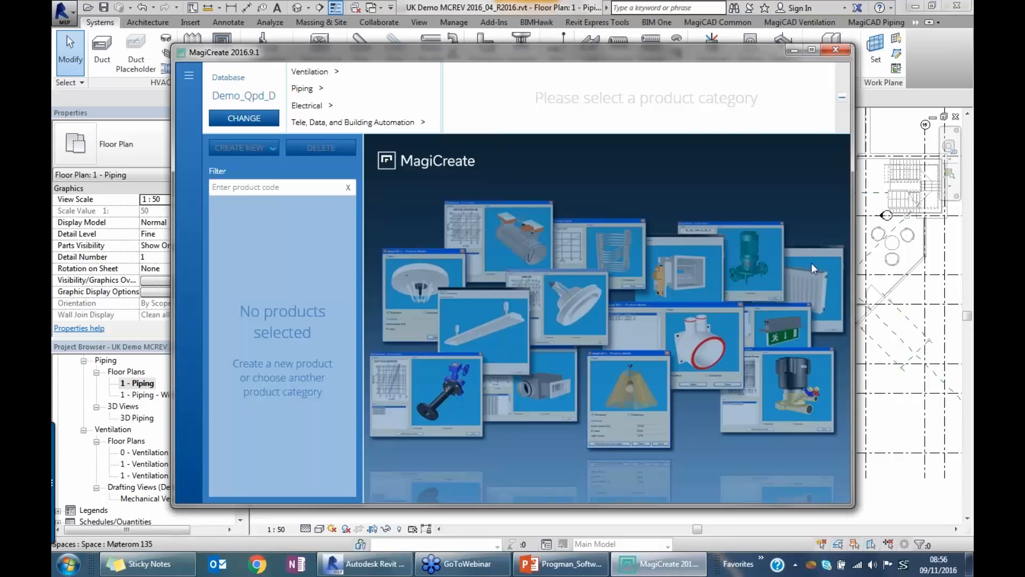
left_click(967, 196)
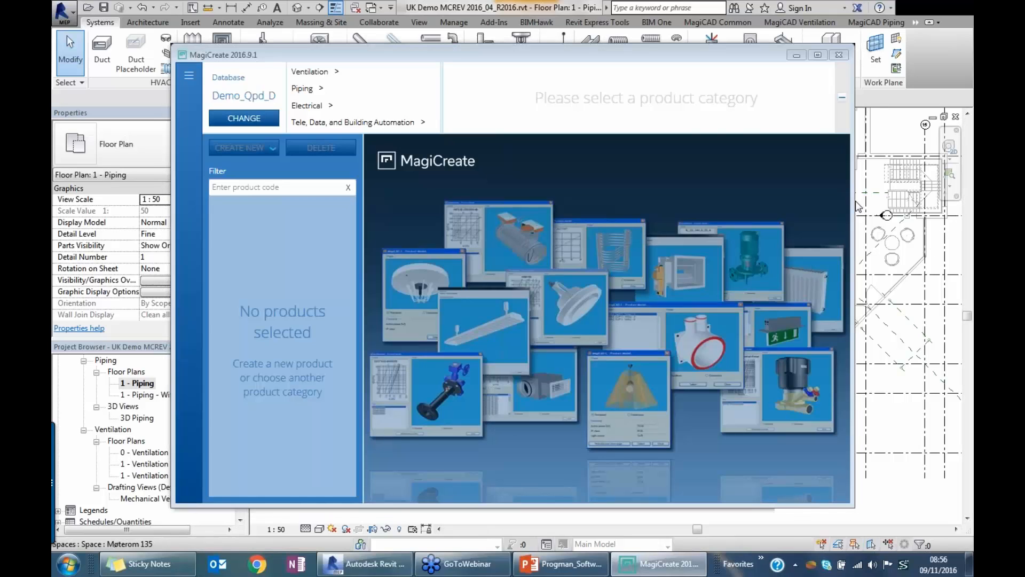
left_click(788, 193)
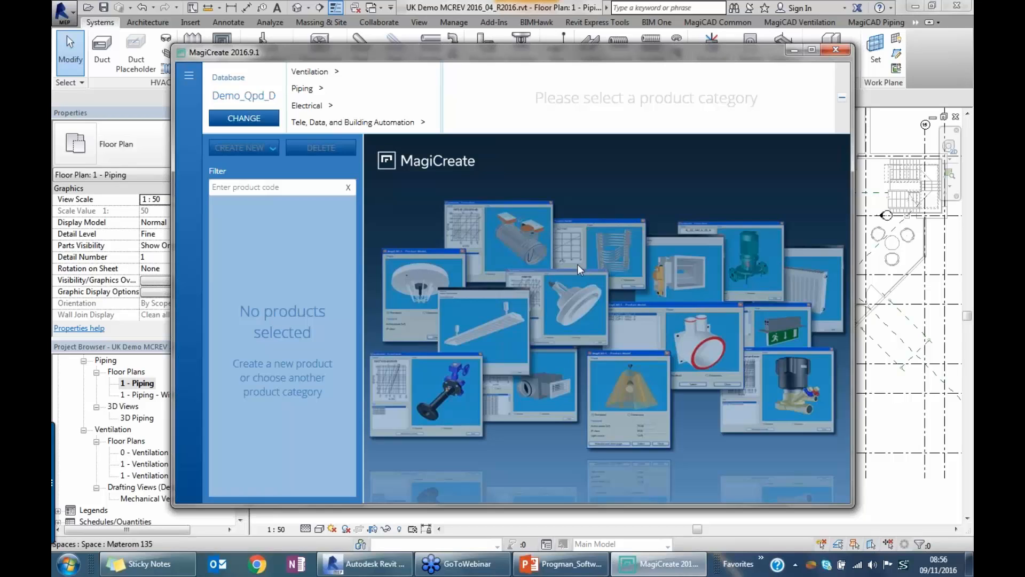
Show the heating radiators under the Piping heaters category and maximize the MagiCreate window
left_click(323, 87)
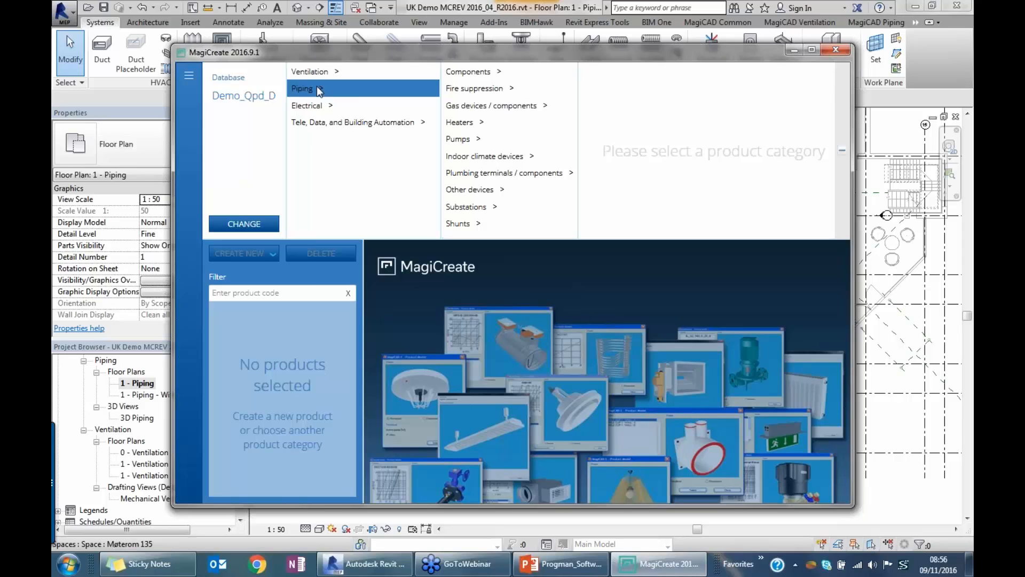
left_click(488, 123)
left_click(600, 85)
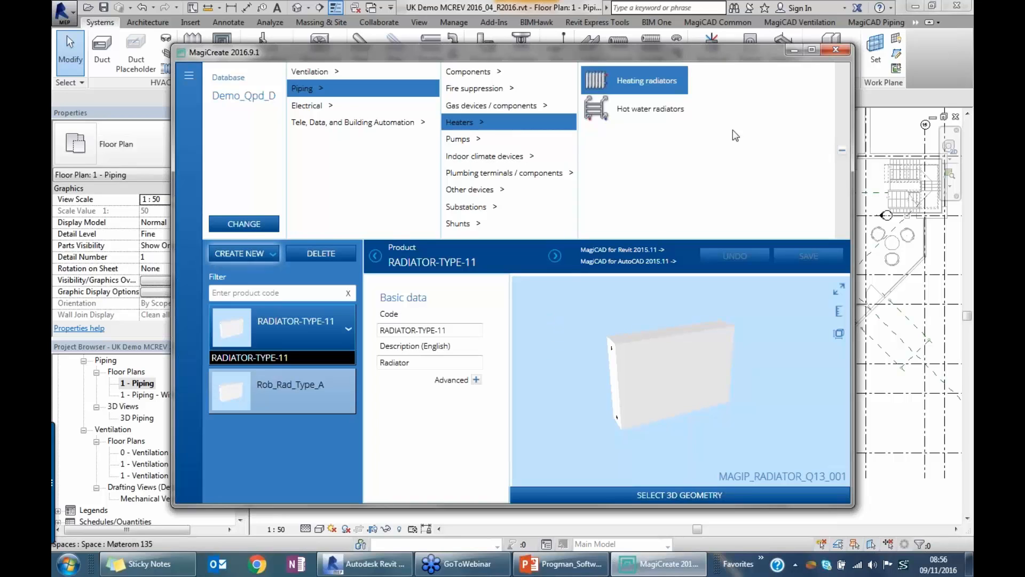
left_click(810, 50)
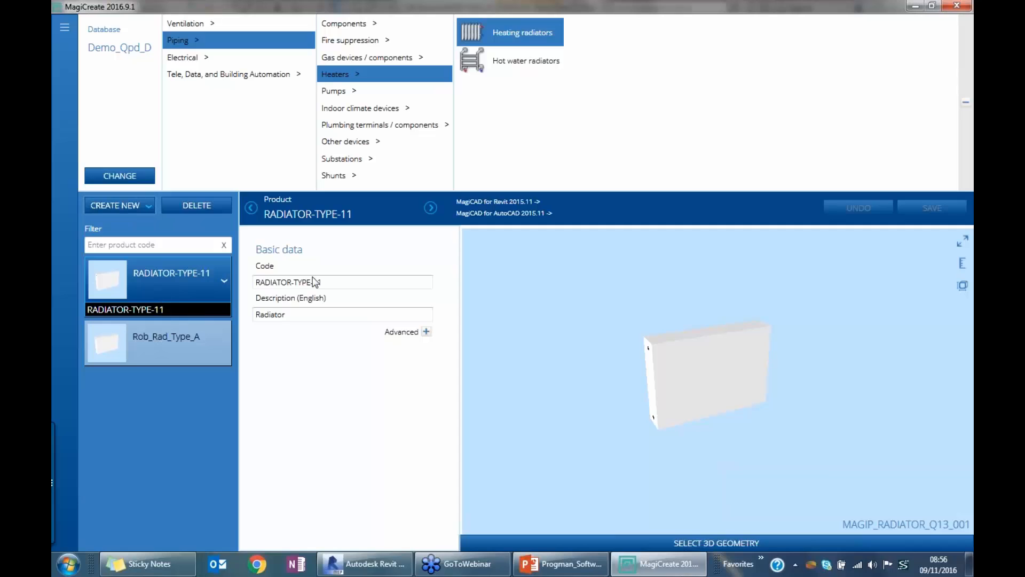
View the RADIATOR-TYPE-11 geometry up close and open the variant of the Rob_Rad_Type_A product
left_click_drag(624, 376, 648, 338)
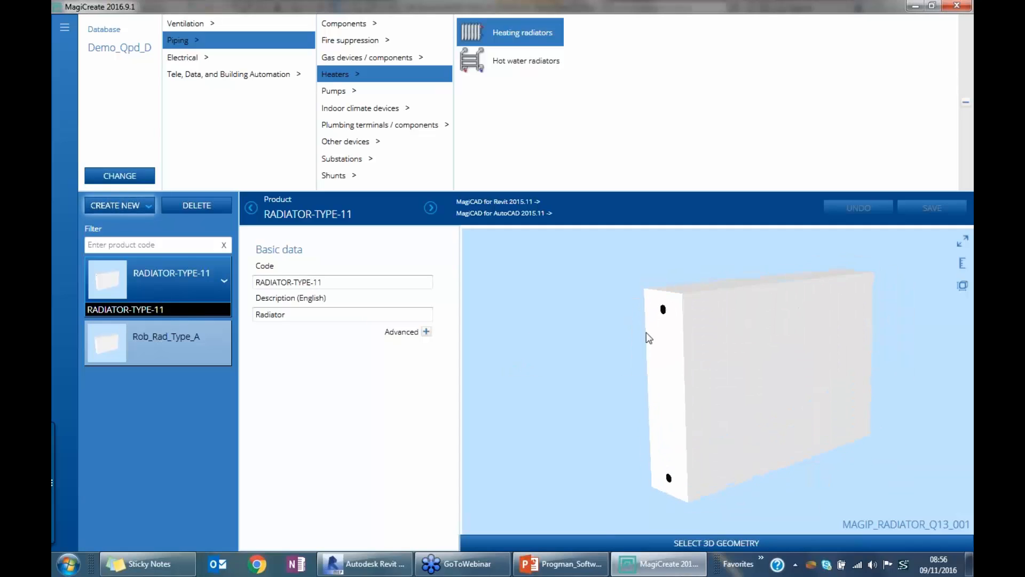
left_click(132, 311)
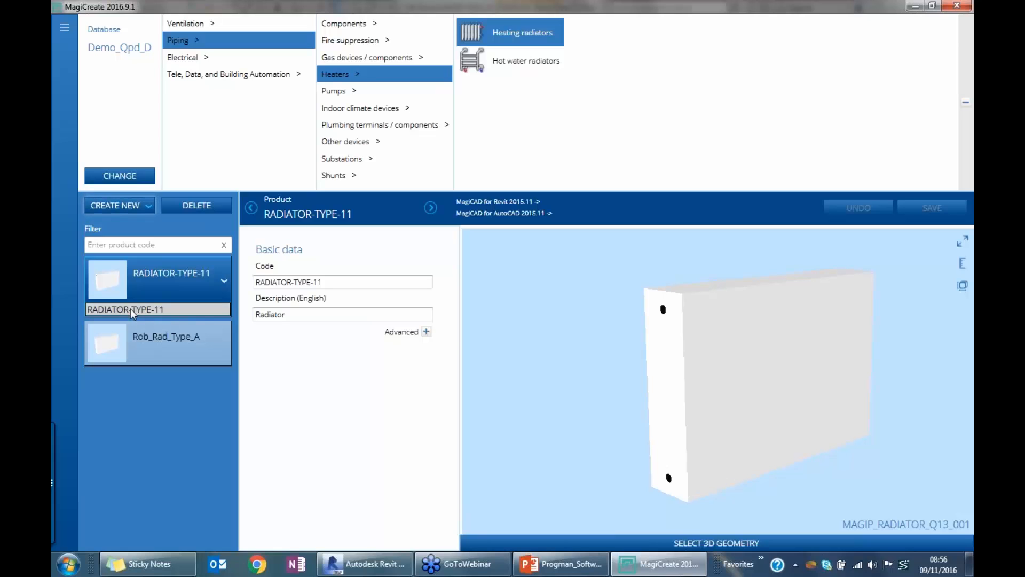
left_click(155, 343)
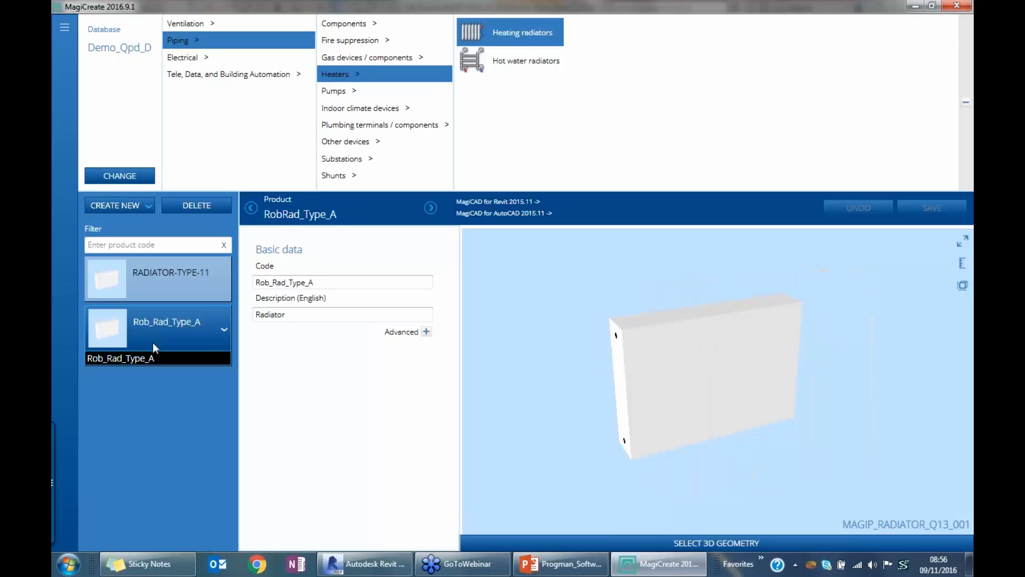
left_click(155, 358)
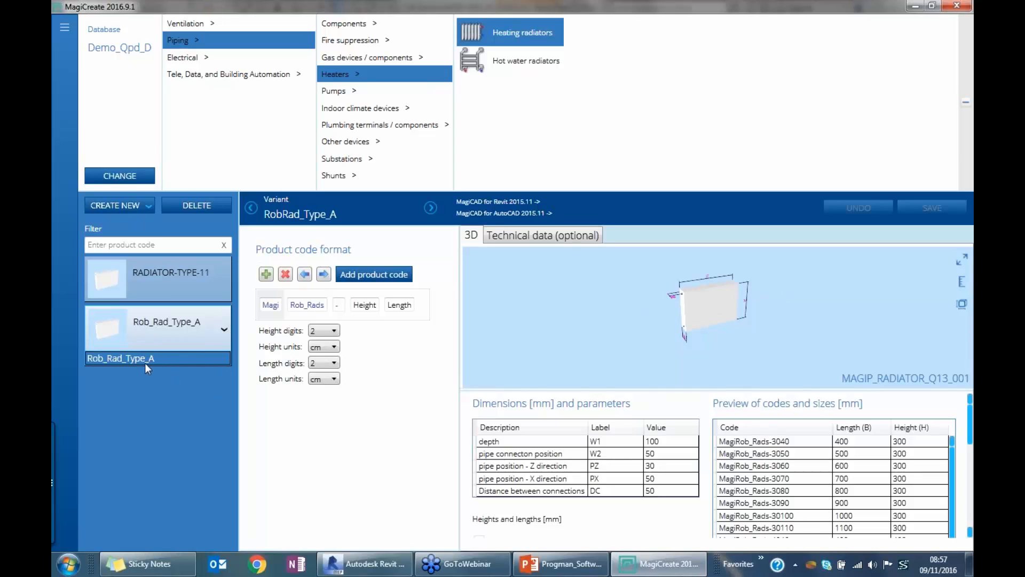
Inspect the dimensioned 3D model of the Rob_Rad_Type_A variant from several angles
scroll(701, 300, "up", 3)
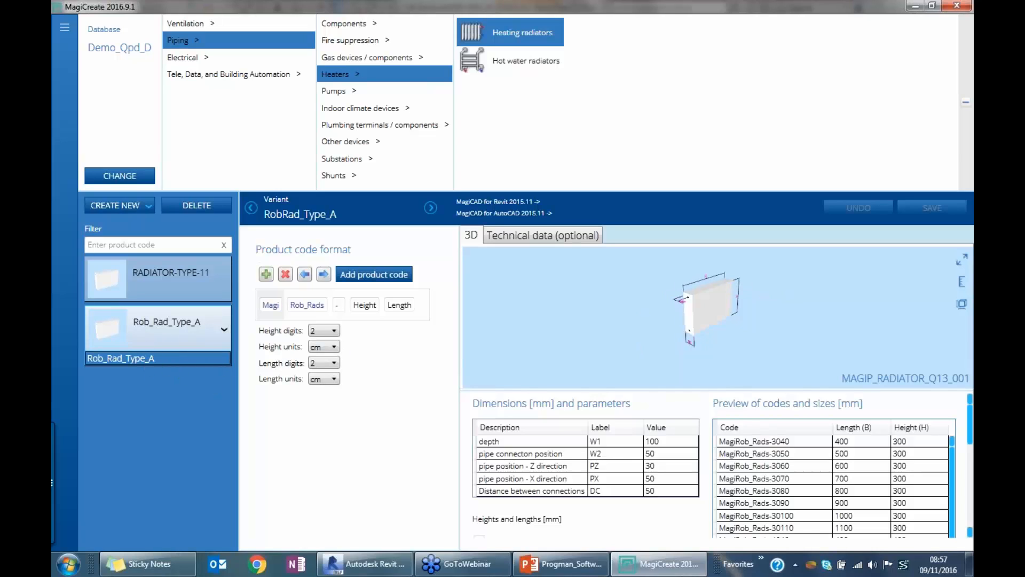
left_click_drag(702, 302, 717, 317)
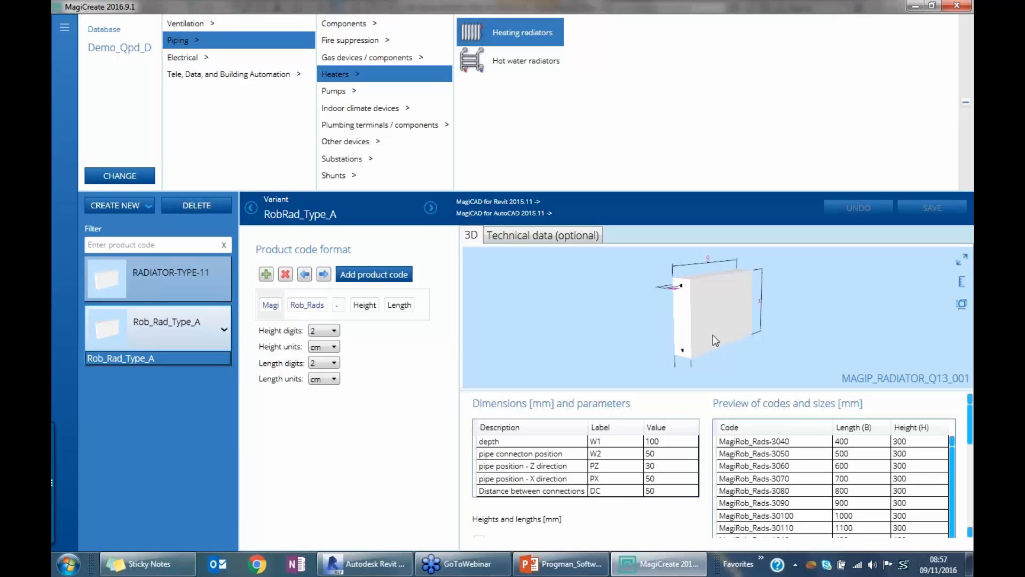
left_click_drag(742, 327, 687, 325)
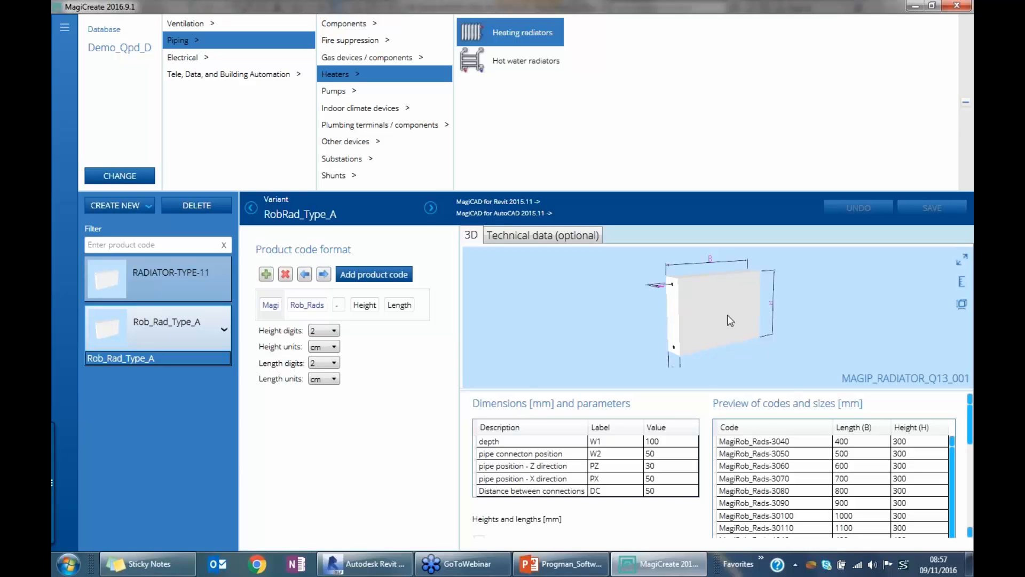
left_click_drag(727, 316, 722, 318)
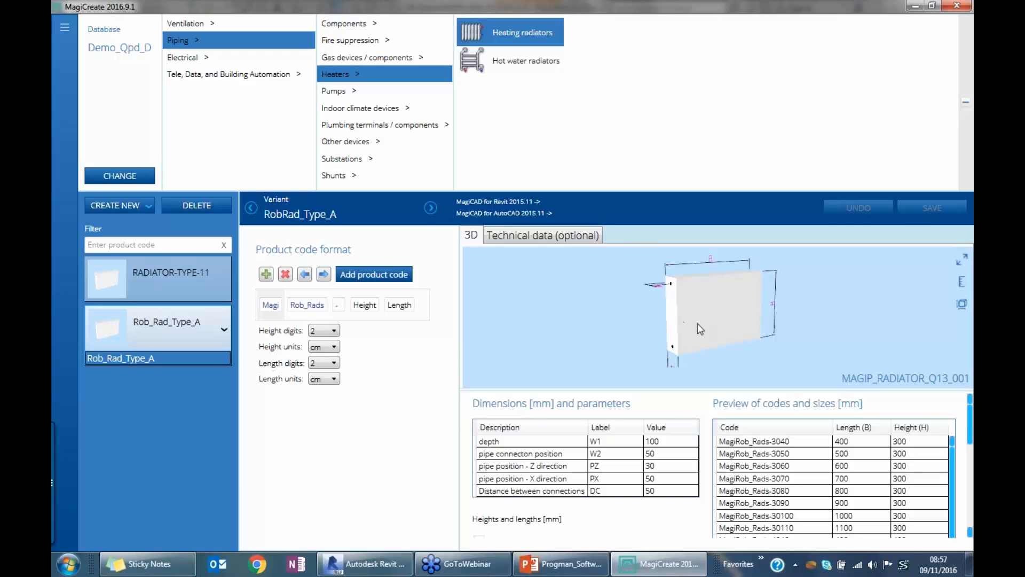
left_click_drag(706, 325, 729, 325)
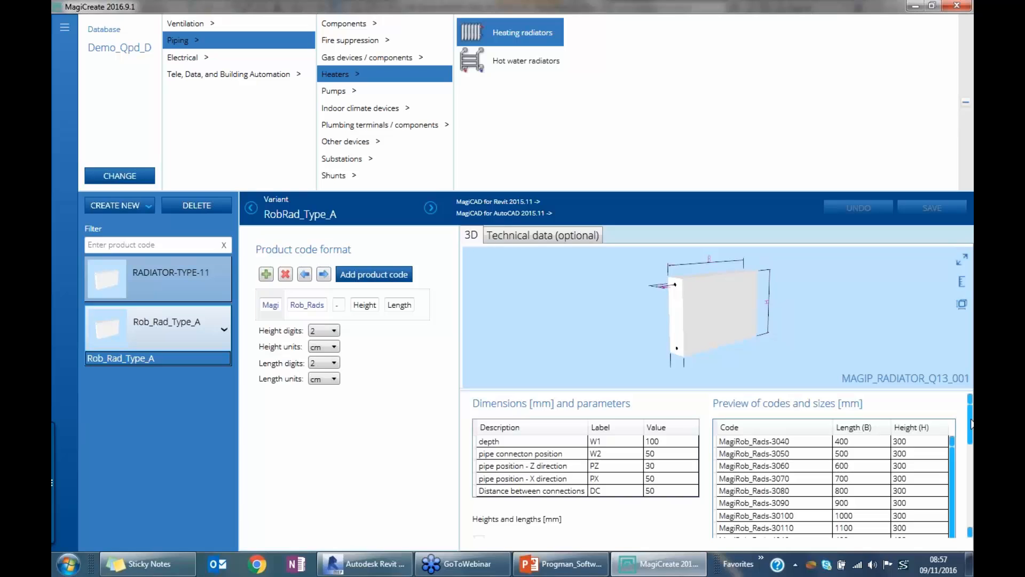
Examine the variant's dimensions, its range and distinct size settings, and the preview of product codes and sizes
scroll(971, 423, "down", 2)
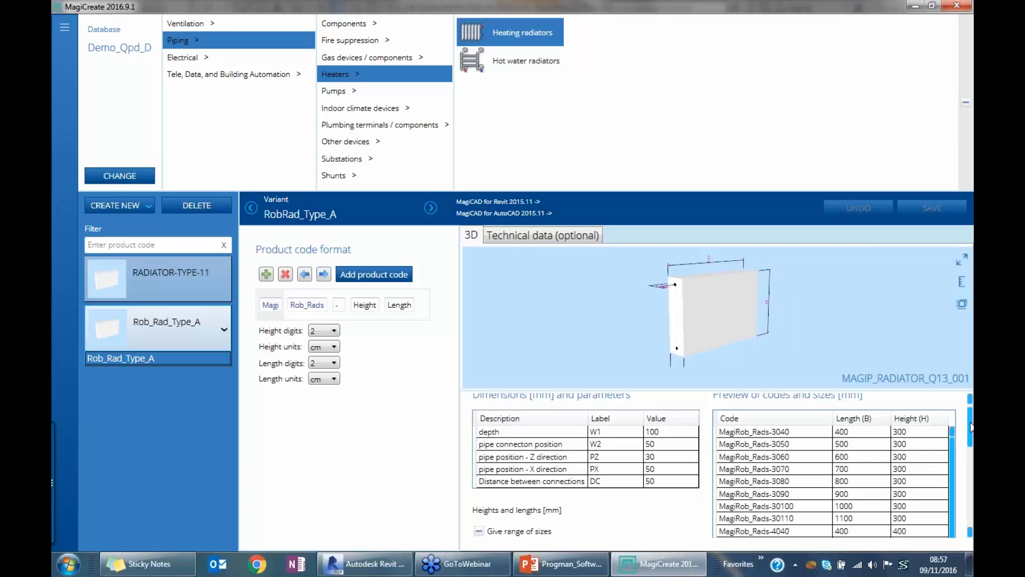
left_click_drag(971, 432, 963, 464)
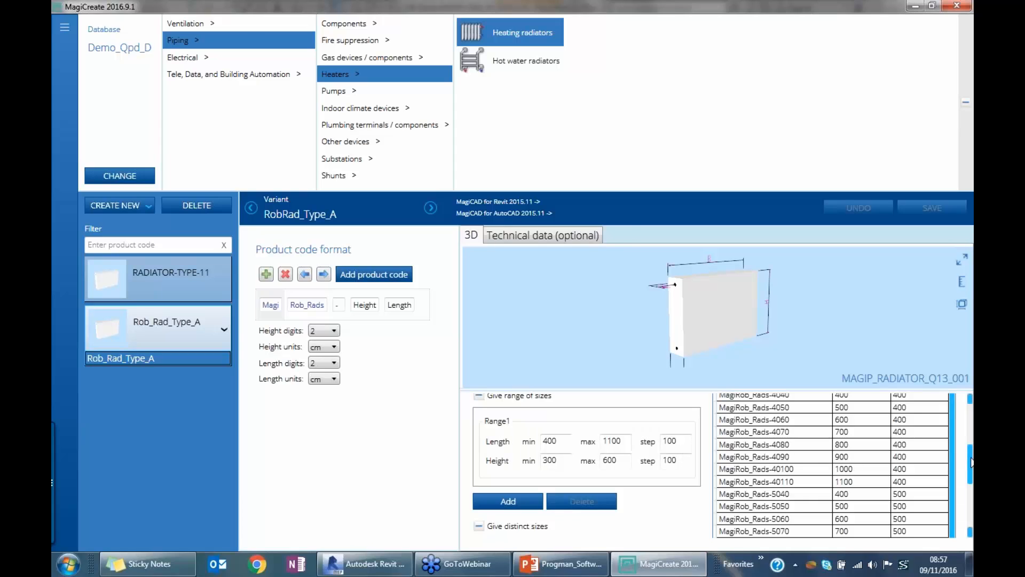
scroll(972, 460, "up", 5)
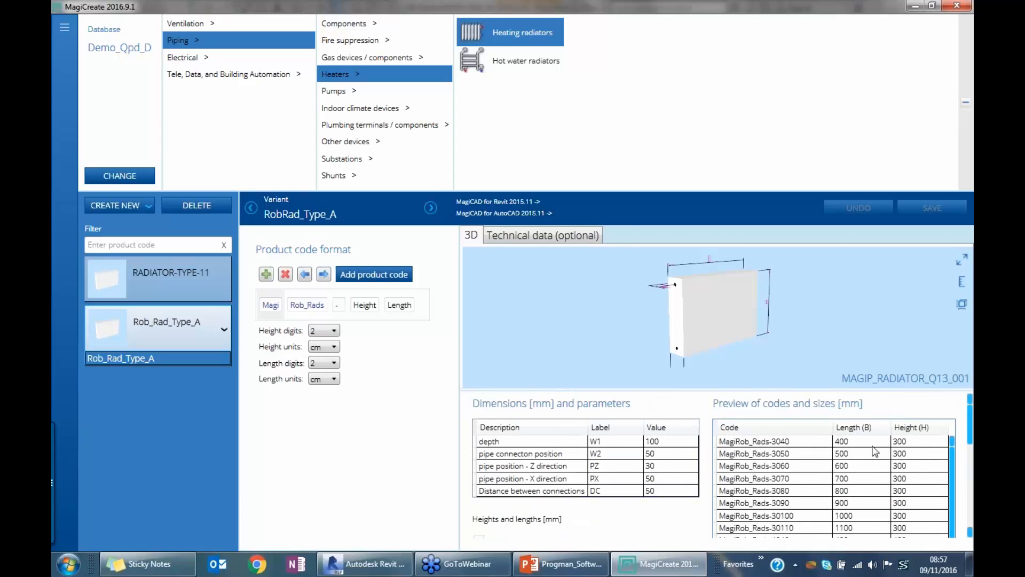
scroll(972, 425, "down", 5)
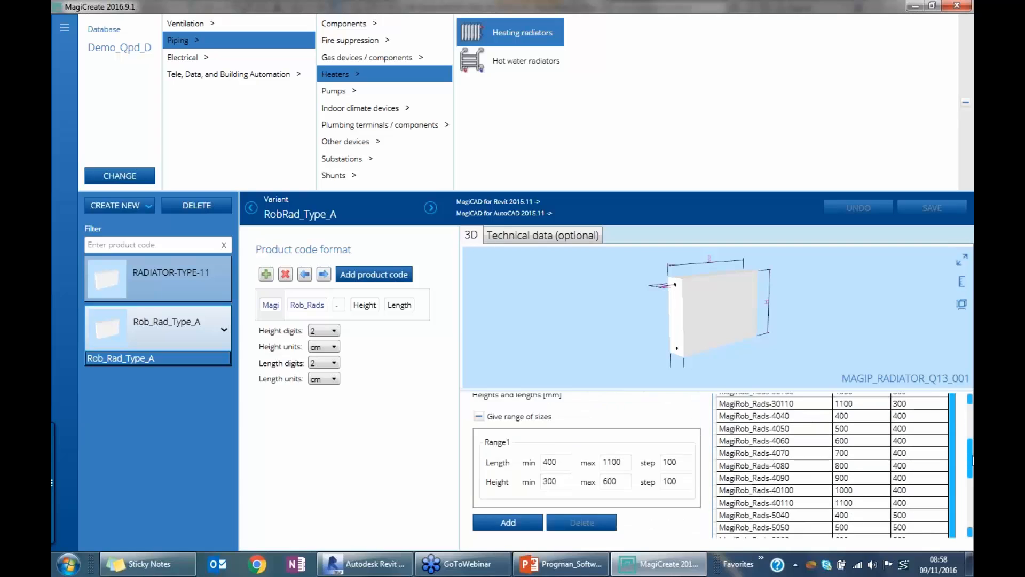
scroll(973, 510, "down", 3)
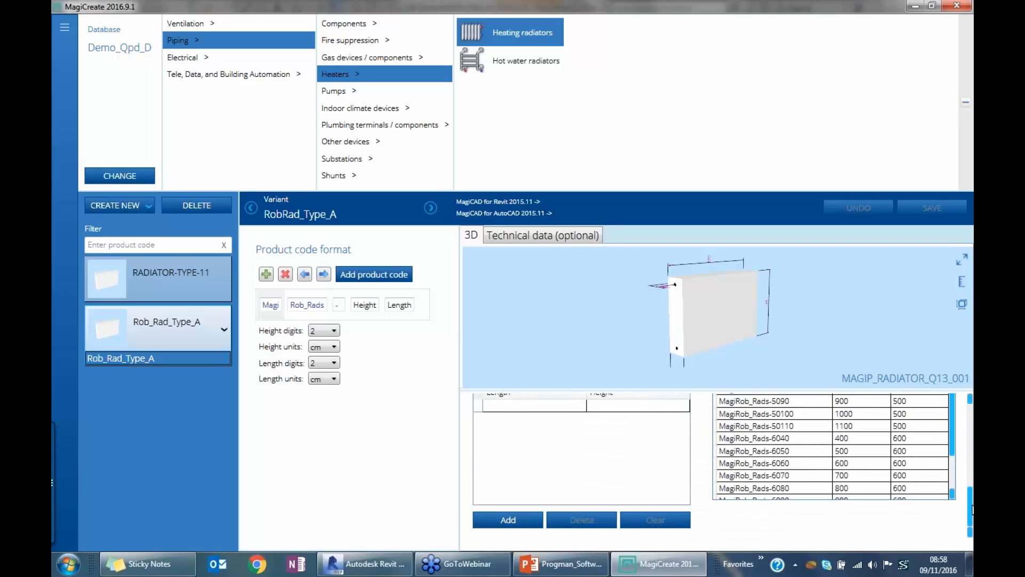
left_click_drag(973, 510, 973, 421)
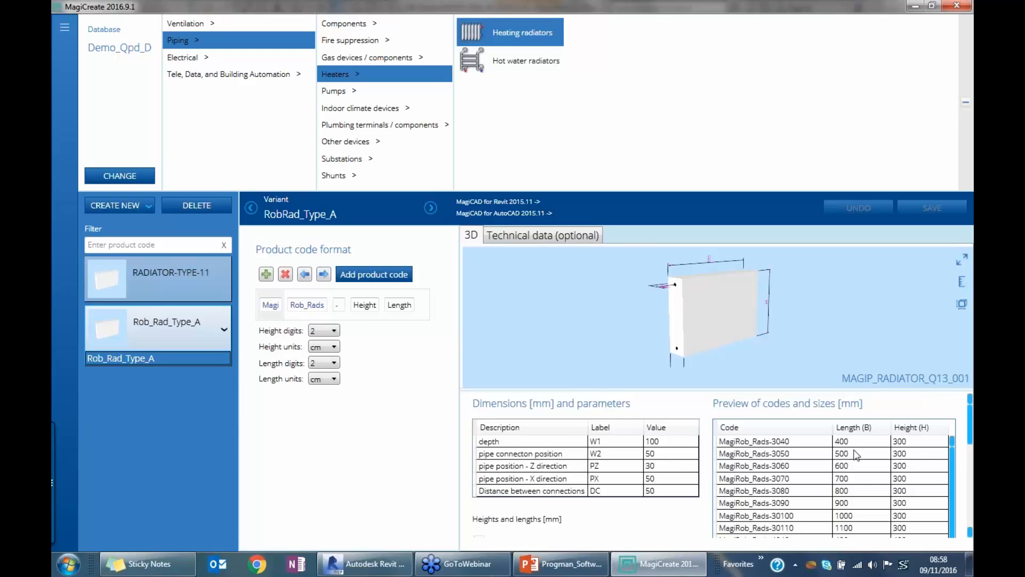
mouse_move(972, 418)
left_mouse_down()
mouse_move(973, 503)
mouse_move(971, 421)
left_mouse_up()
Review the variant's water volume and thermal output data, and display the heating power diagram of MagiRob_Rads-3040
left_click(537, 241)
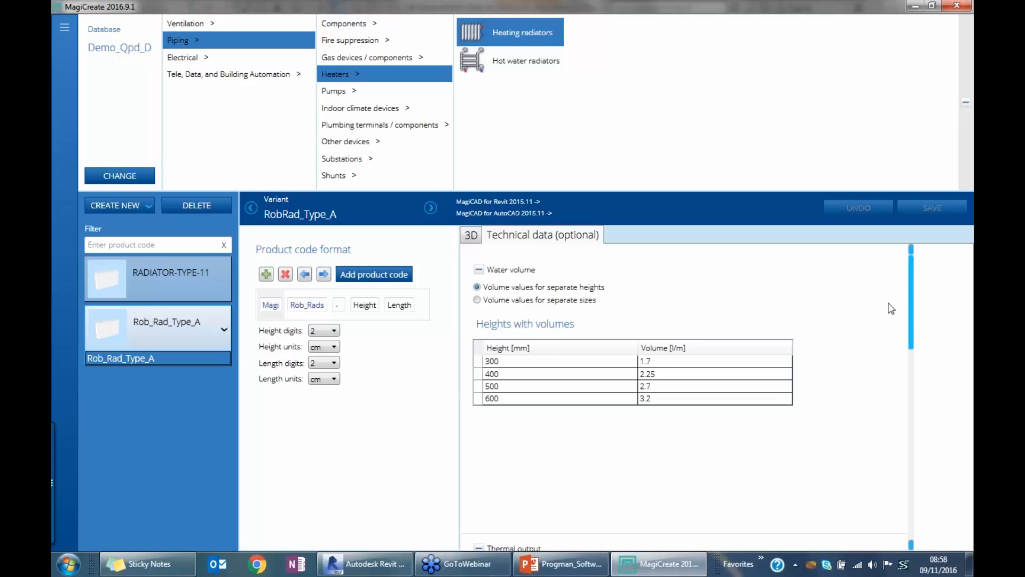
left_click_drag(914, 286, 915, 461)
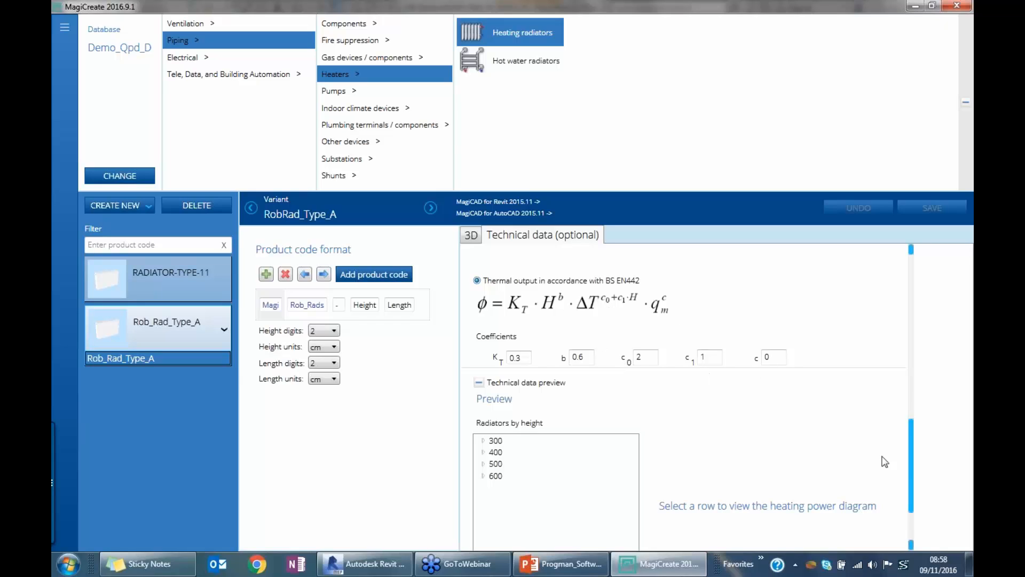
scroll(915, 455, "down", 1)
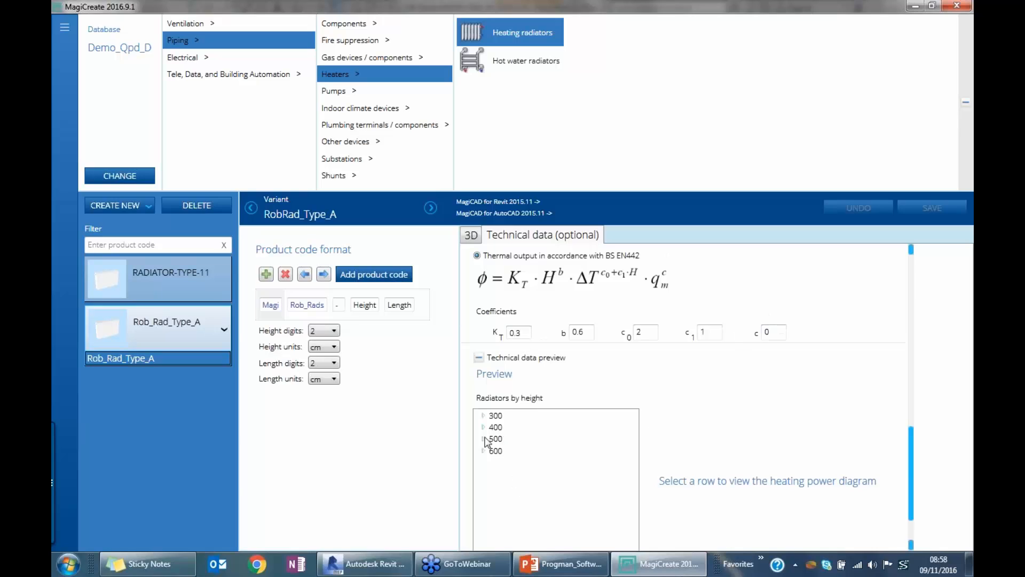
left_click(483, 415)
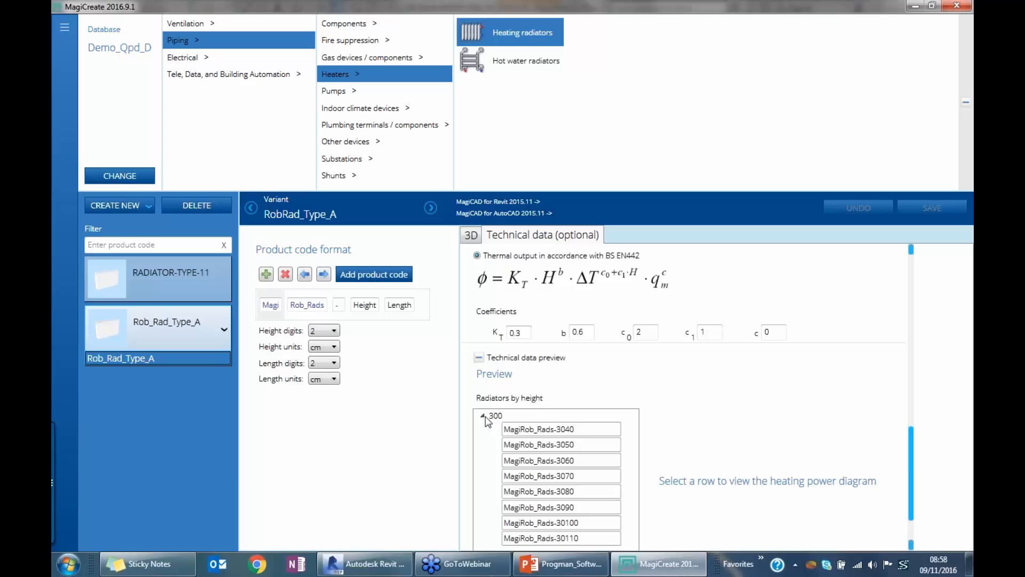
left_click(537, 430)
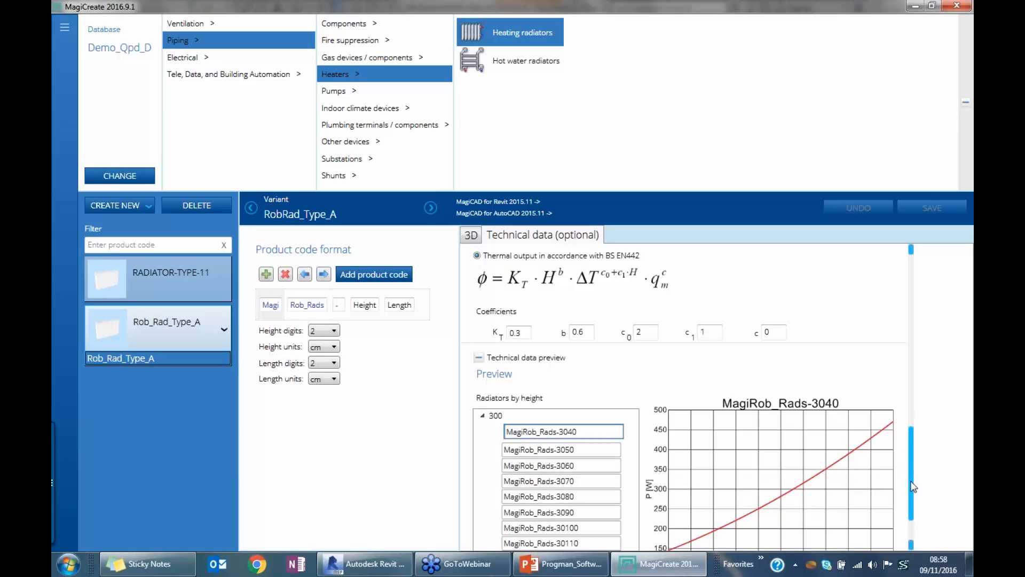
scroll(770, 392, "down", 2)
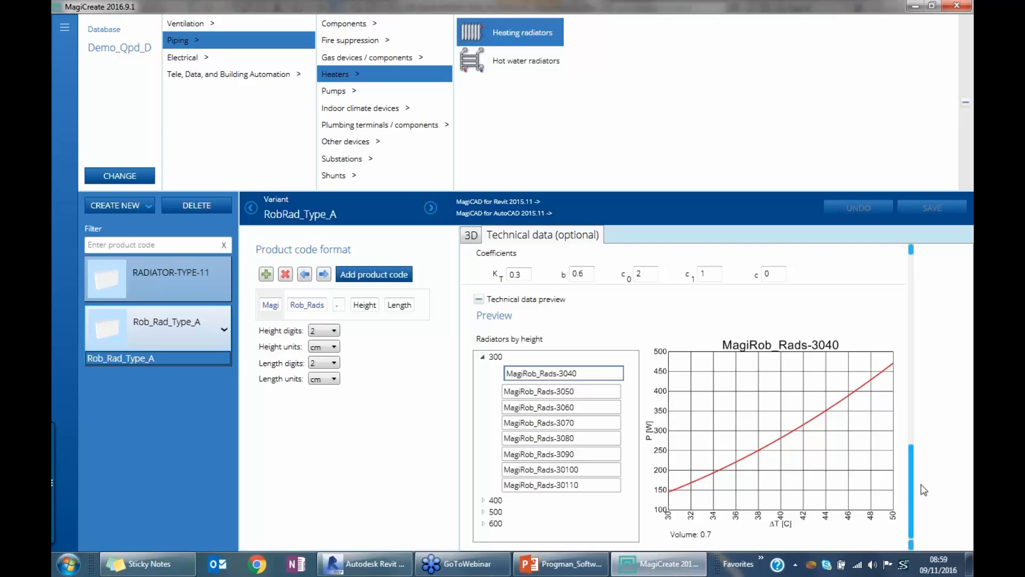
left_click_drag(915, 489, 704, 240)
Compare the variant's 3D and technical data, and preview the MagiRob_Rads-3060 and MagiRob_Rads-3080 sizes in 3D
left_click(471, 236)
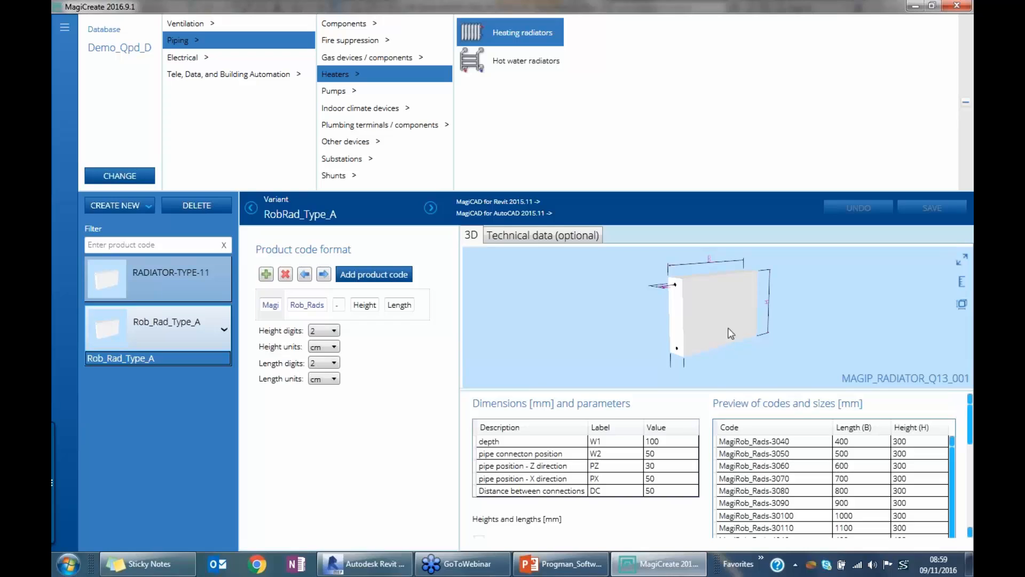
left_click(535, 238)
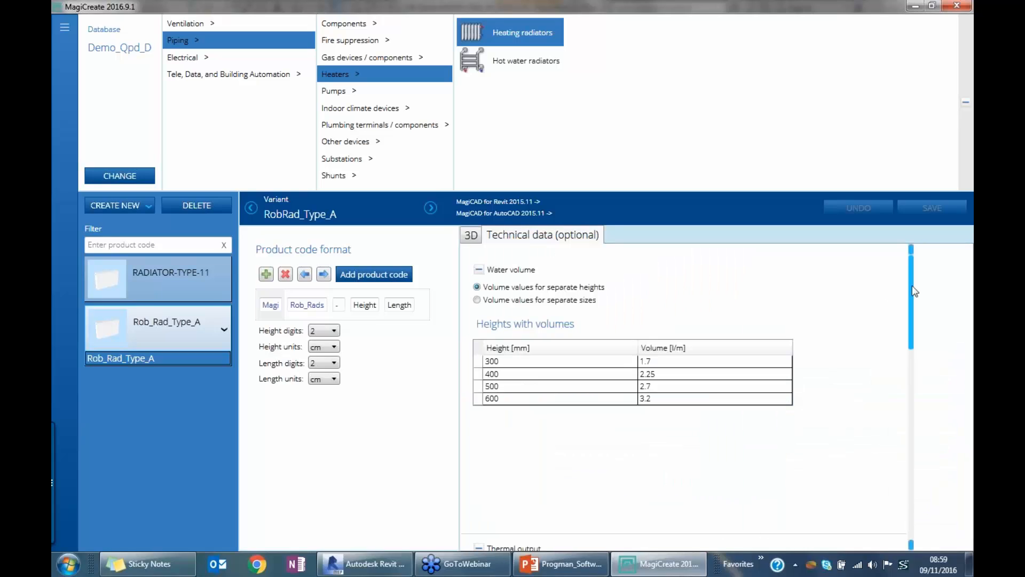
mouse_move(915, 288)
left_mouse_down()
mouse_move(912, 492)
mouse_move(903, 291)
left_mouse_up()
left_click(471, 235)
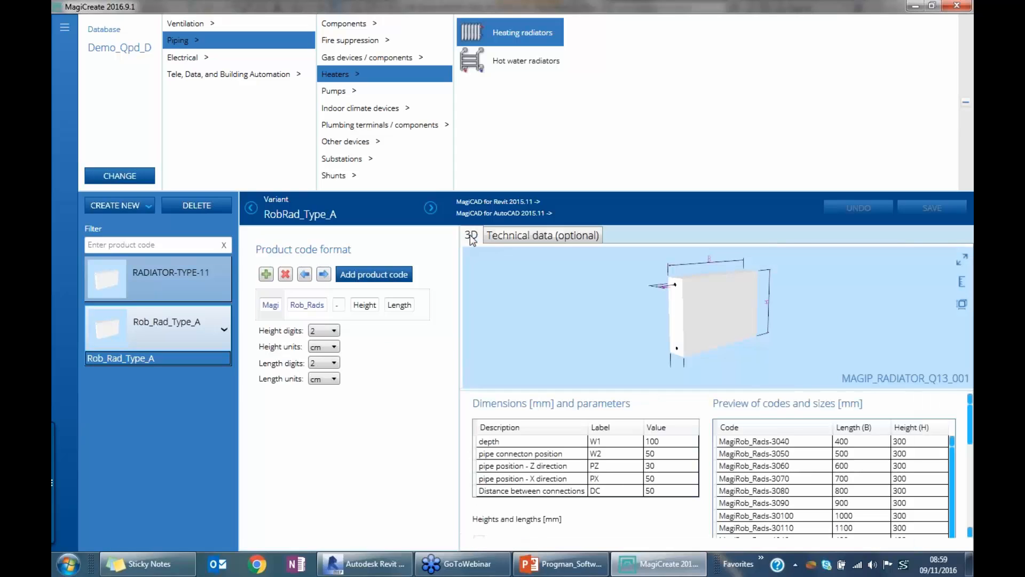
left_click(769, 468)
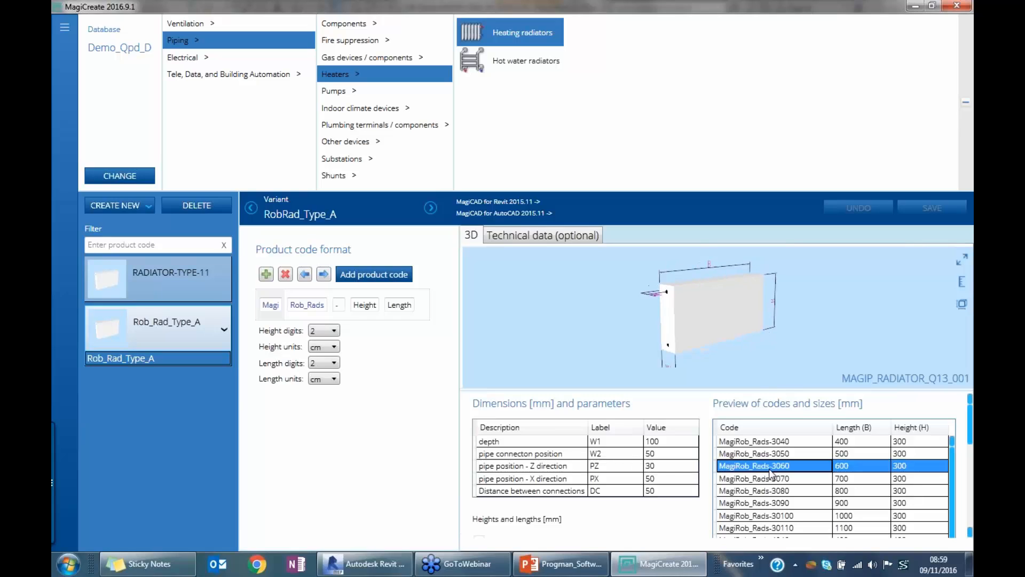
left_click(768, 491)
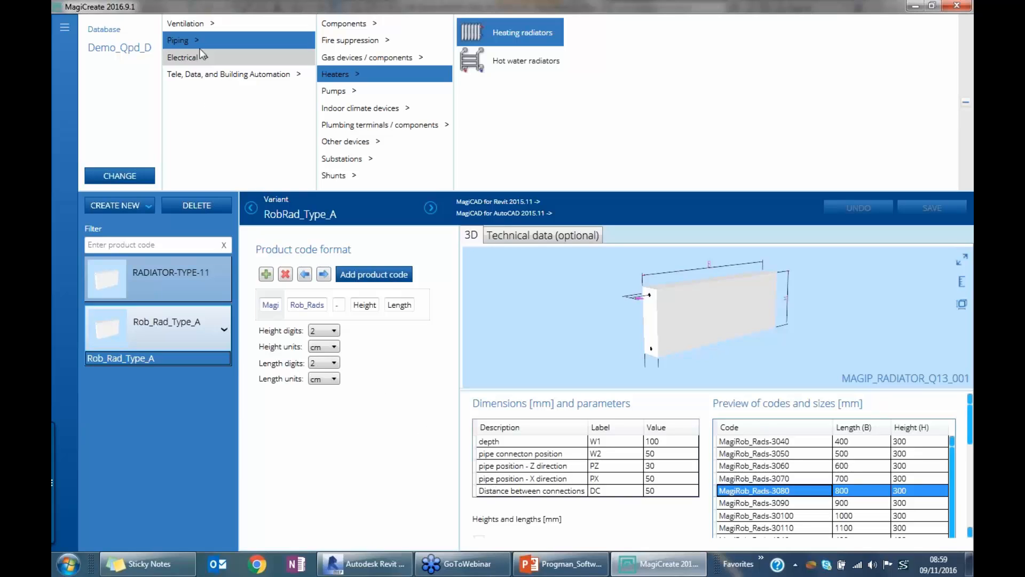
Show the supply air terminal devices among the Ventilation air terminal devices
left_click(199, 24)
left_click(349, 23)
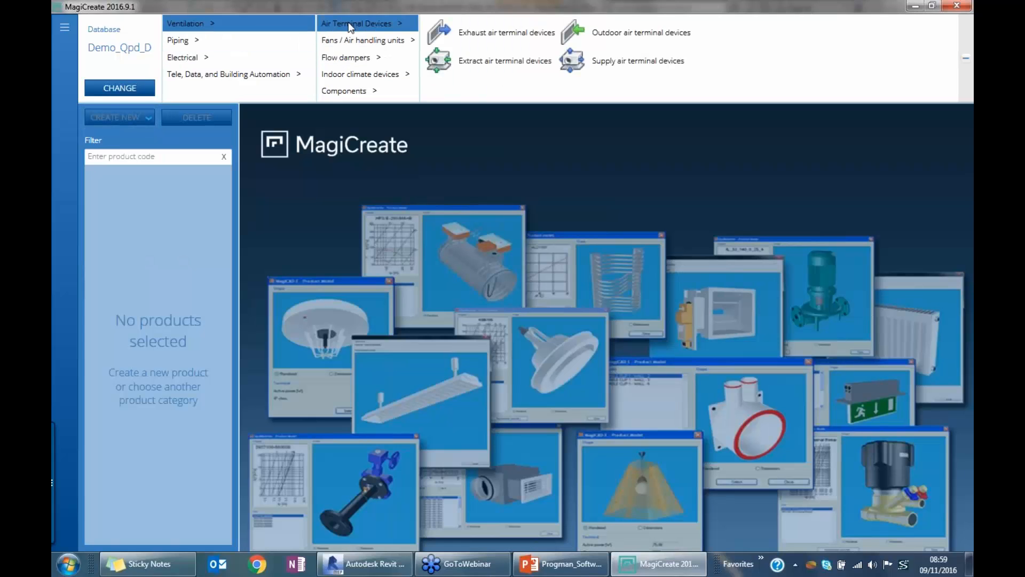
left_click(622, 61)
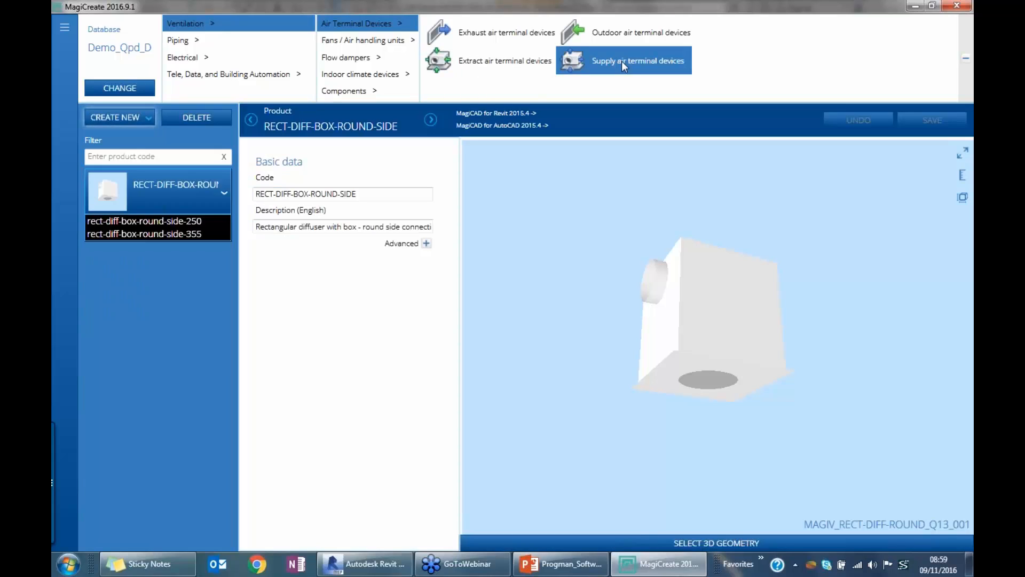
Set the box width W to 500 mm and the diameter D2 to 350 mm for the rect-diff-box-round-side-250 variant
left_click(172, 225)
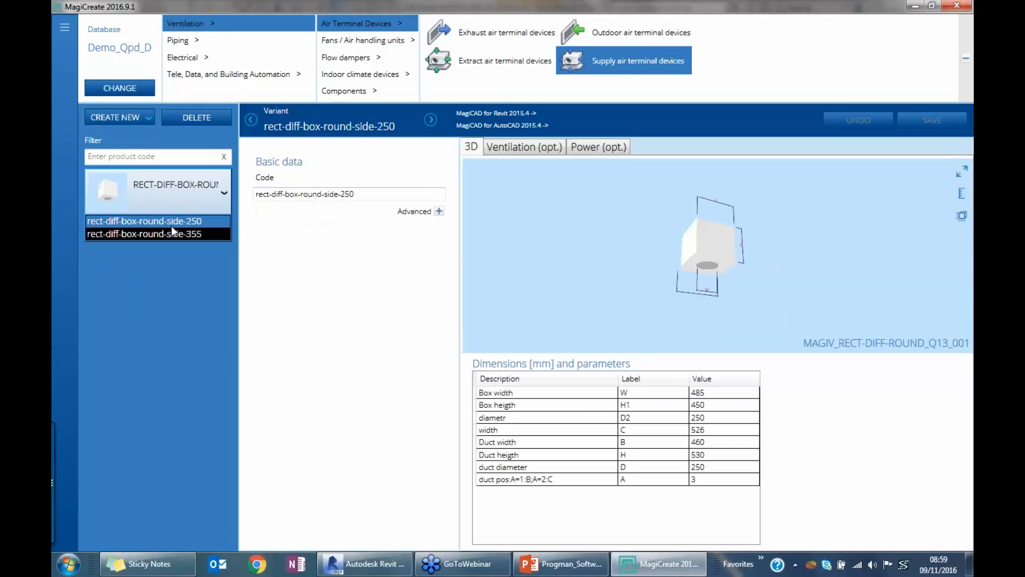
left_click_drag(675, 218, 673, 290)
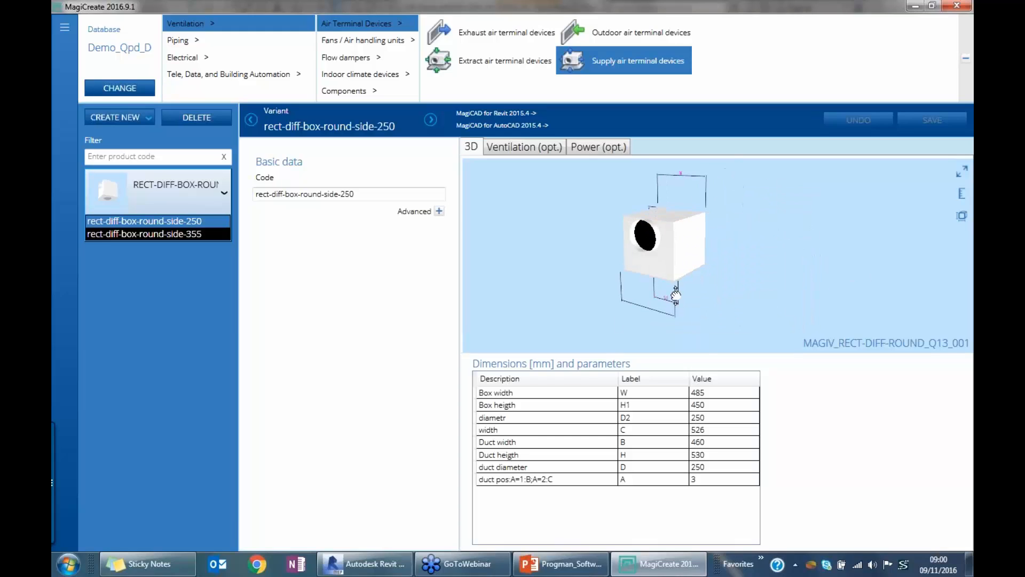
left_click(730, 393)
left_click(730, 393)
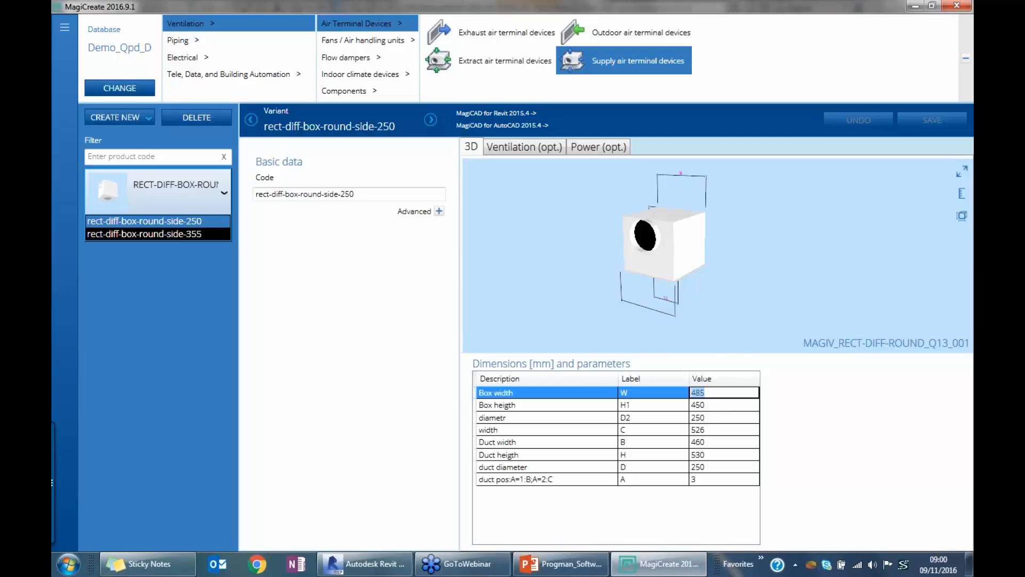
type("500")
key("Return")
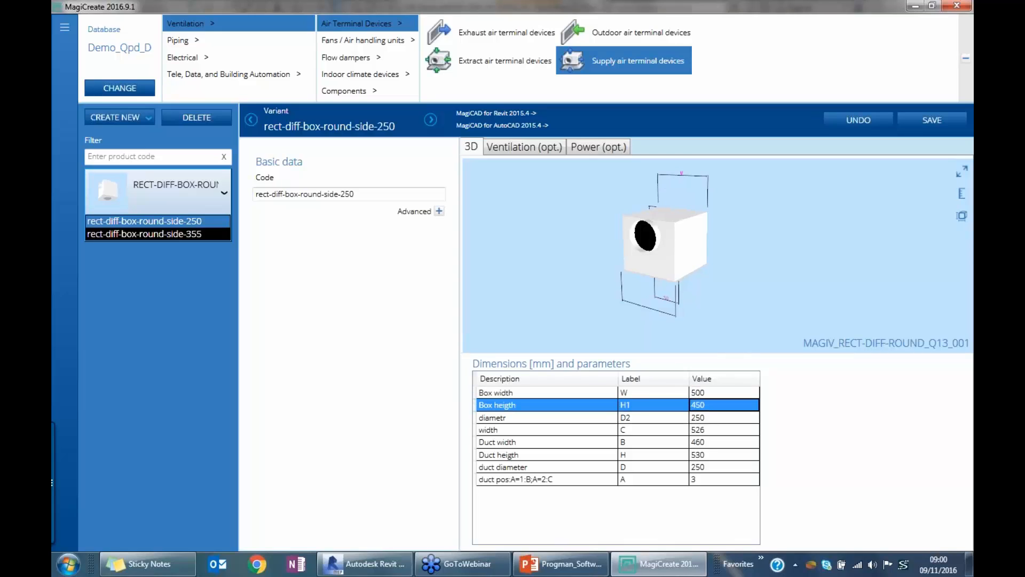
double_click(731, 420)
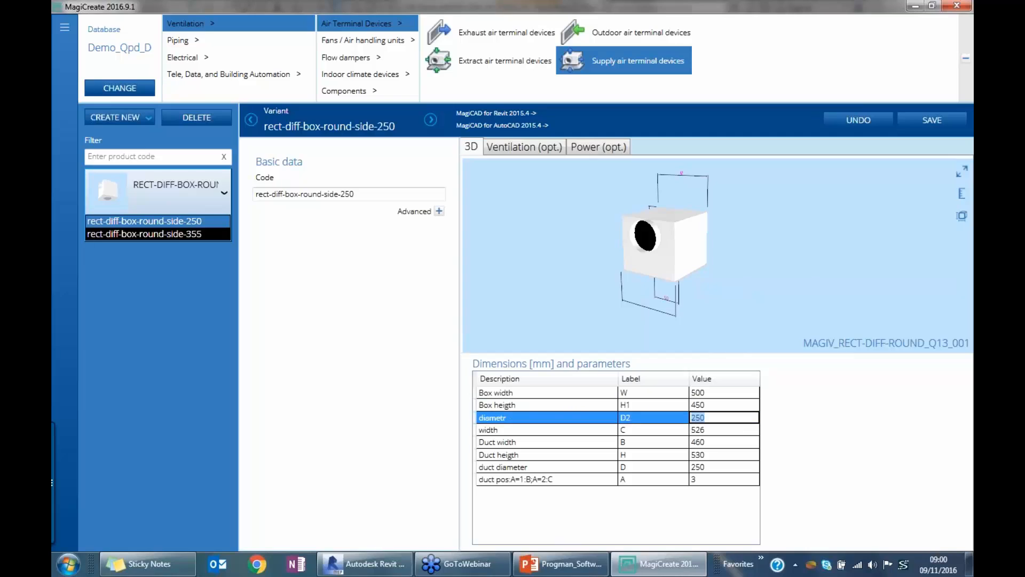
type("350")
key("Return")
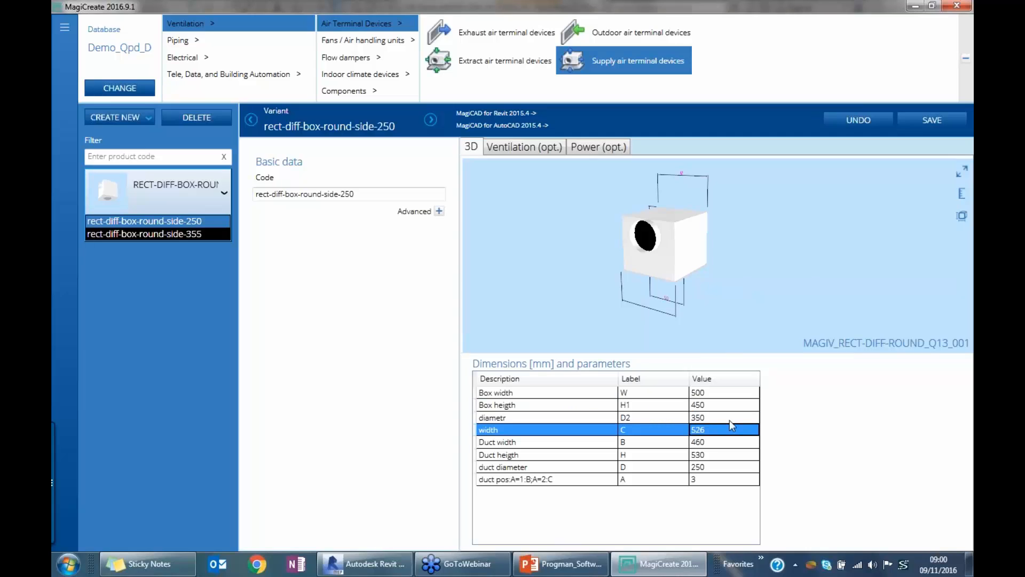
Try a duct diameter D of 350 mm on the variant, and set it back to 250 mm
double_click(729, 468)
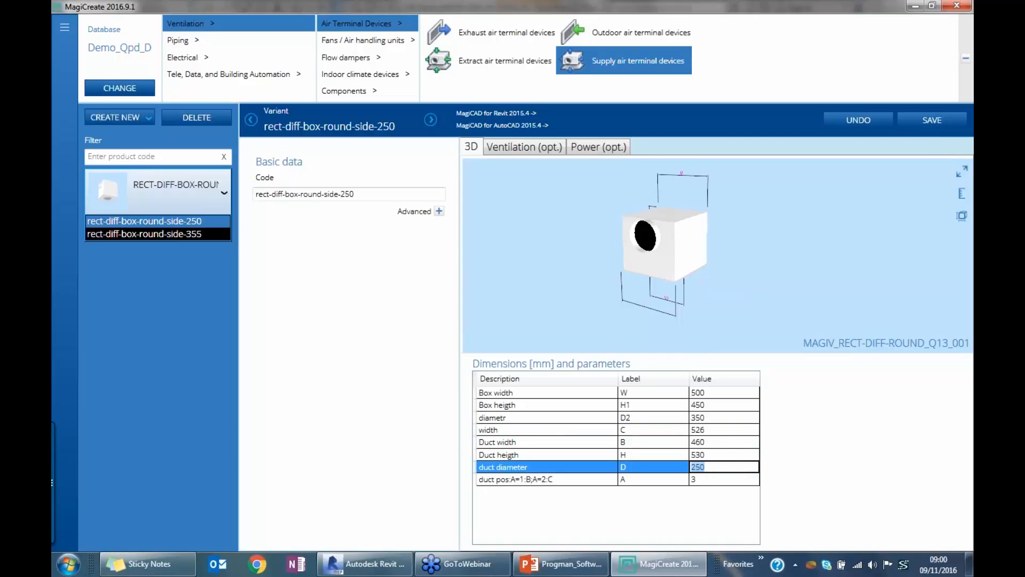
type("35")
key("Return")
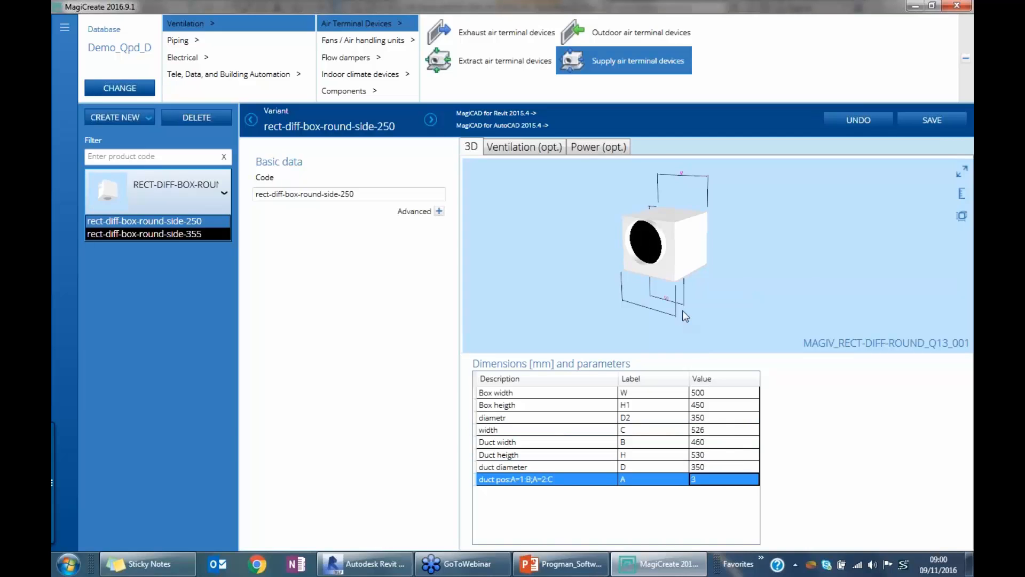
double_click(730, 469)
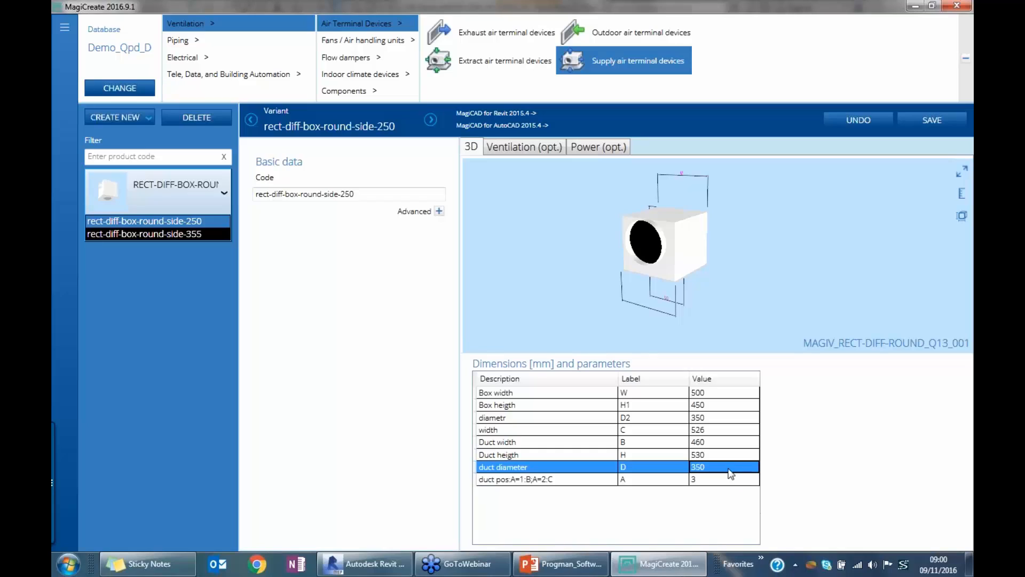
type("25")
key("Return")
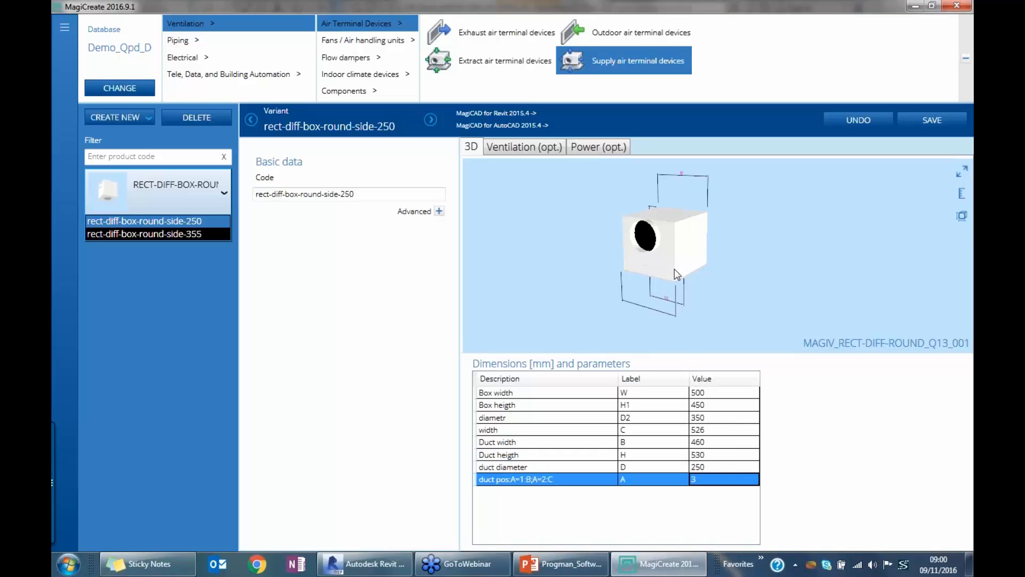
Save the dimension changes to the 250 variant and switch to the rect-diff-box-round-side-355 variant
left_click_drag(669, 258, 757, 247)
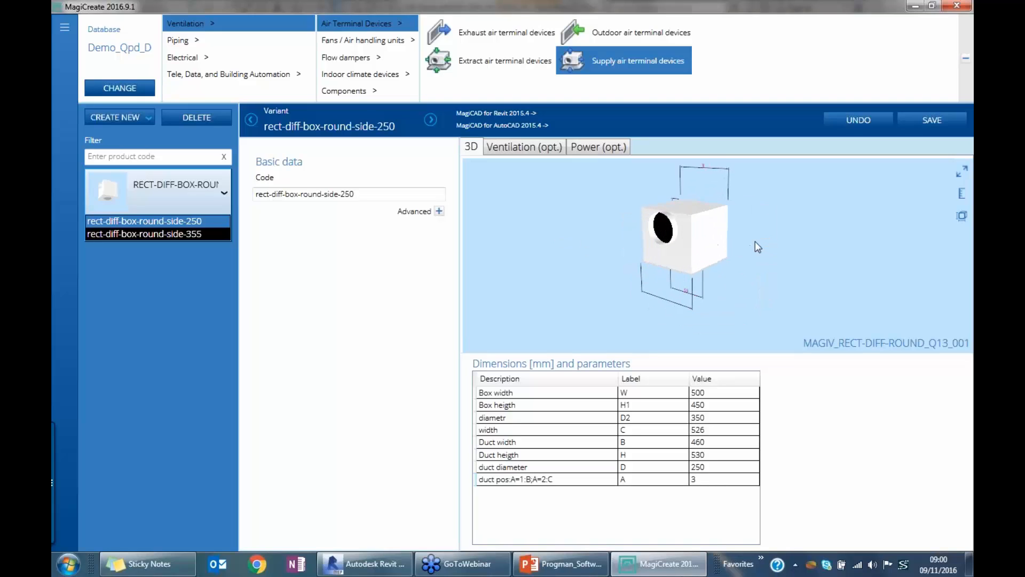
left_click(189, 234)
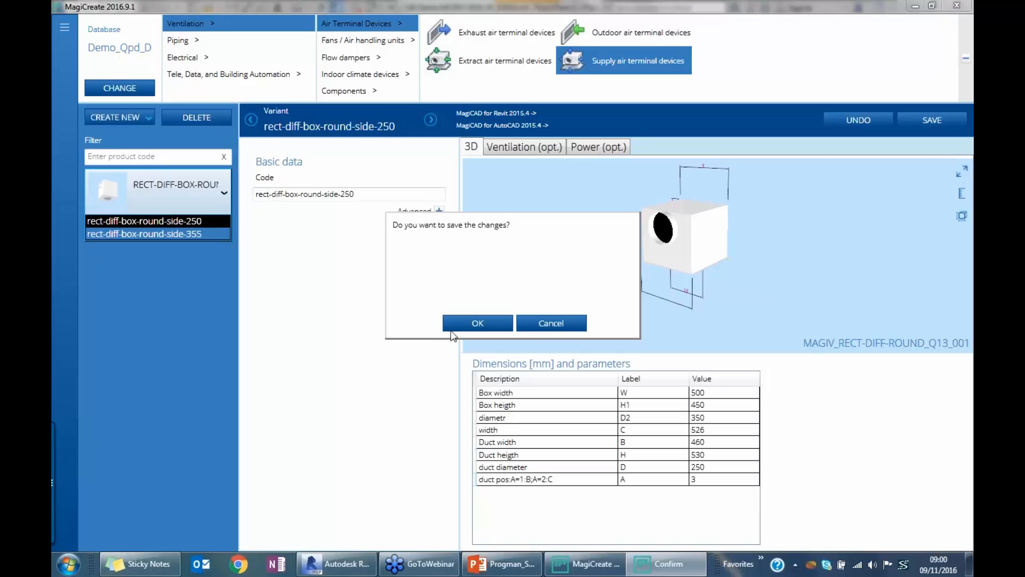
left_click(454, 328)
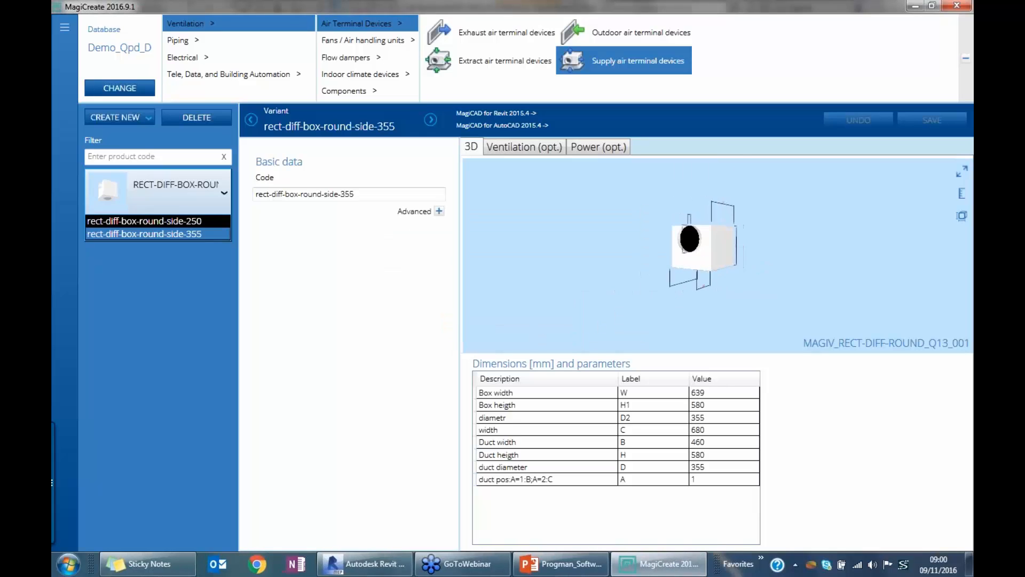
Examine the 3D geometry of the rect-diff-box-round-side-355 variant from several sides, including its round duct connection
scroll(700, 252, "up", 3)
left_click_drag(700, 252, 689, 221)
scroll(630, 246, "up", 4)
scroll(788, 261, "down", 3)
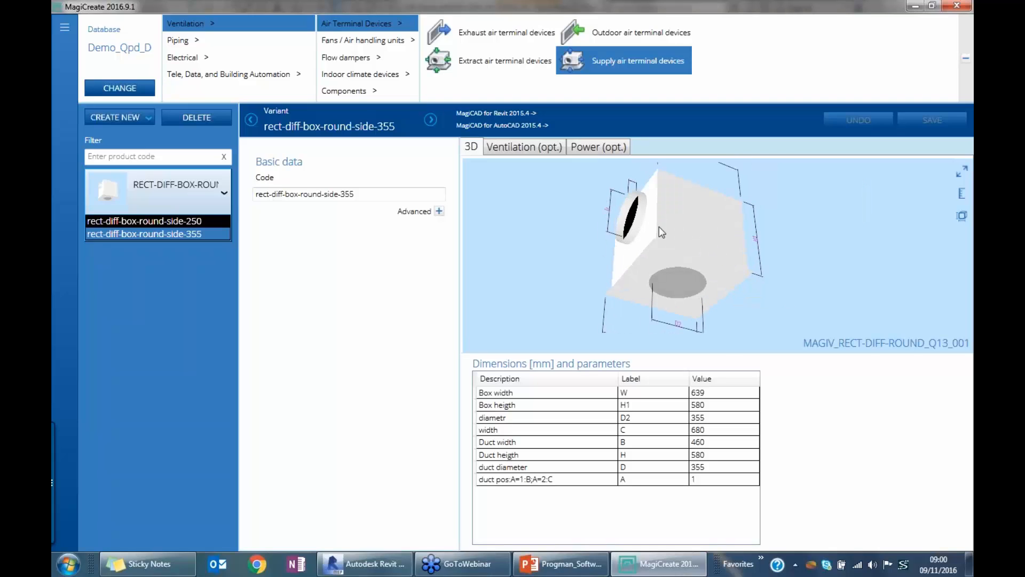
left_click_drag(656, 213, 675, 300)
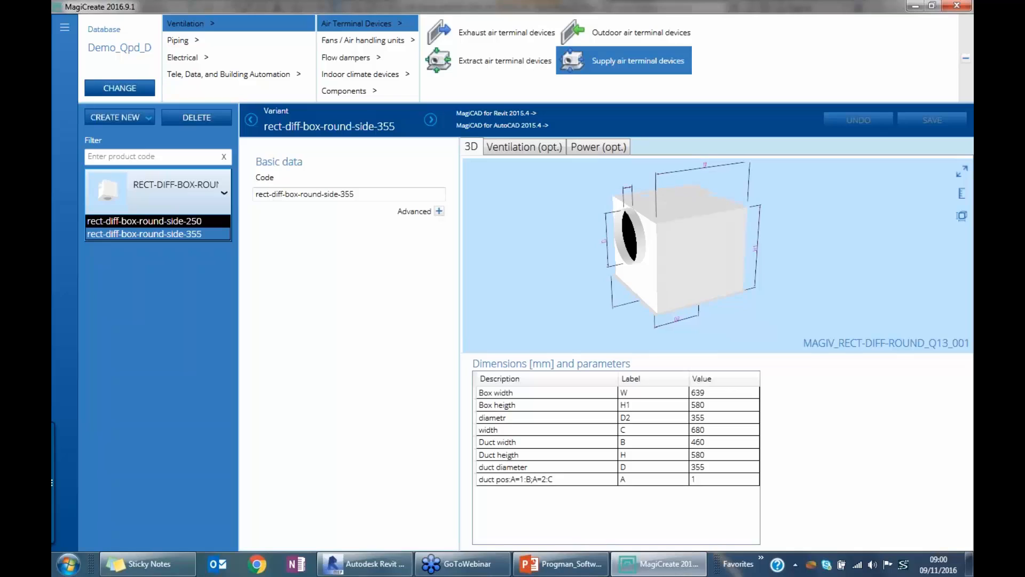
middle_click_drag(676, 300, 714, 318)
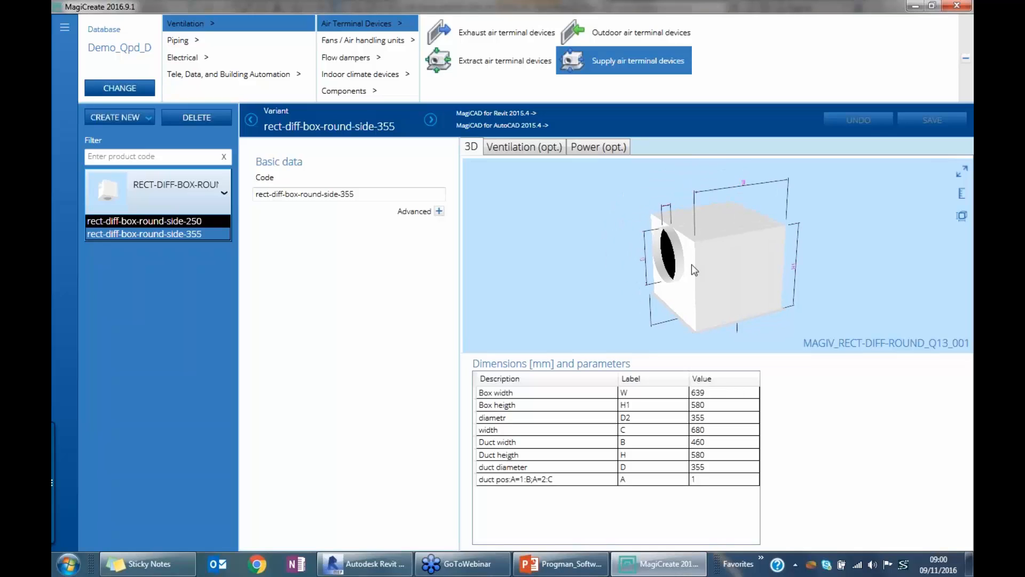
middle_click_drag(692, 264, 669, 253)
left_click_drag(672, 279, 666, 259)
left_click_drag(726, 252, 682, 258)
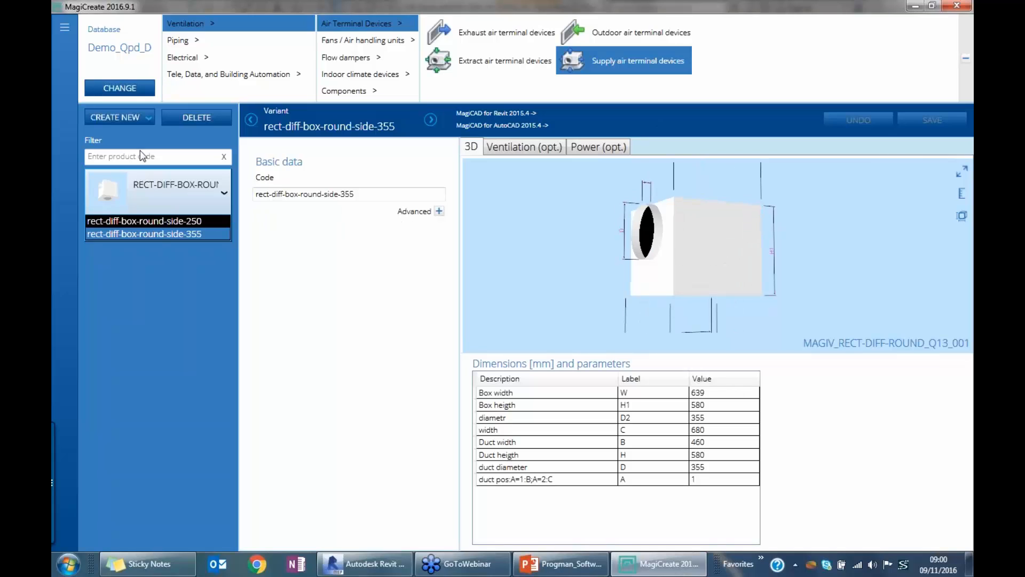
Start creating a new product and preview the top, side and back connection box grilles among the Generic grilles
left_click(128, 119)
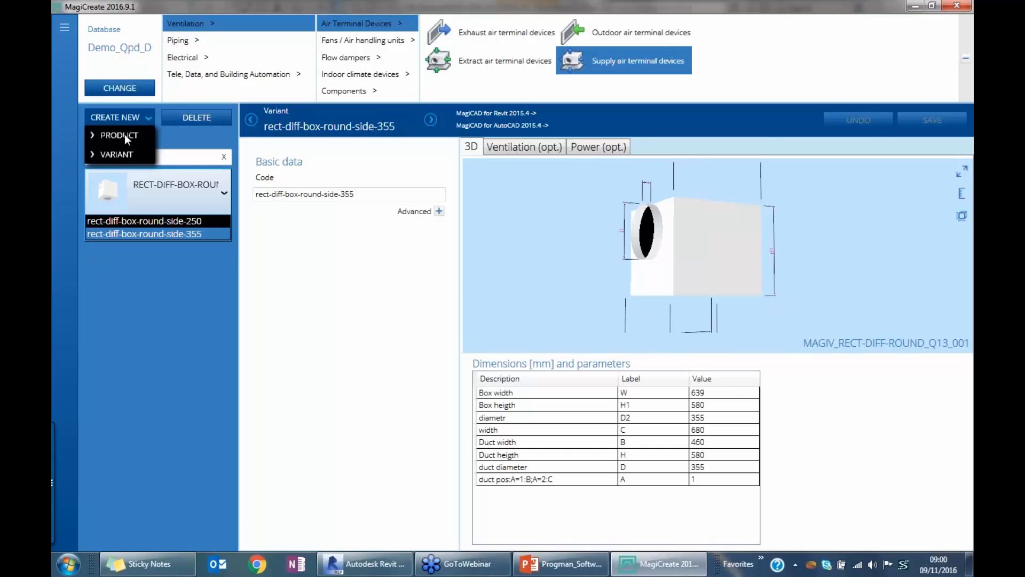
left_click(121, 136)
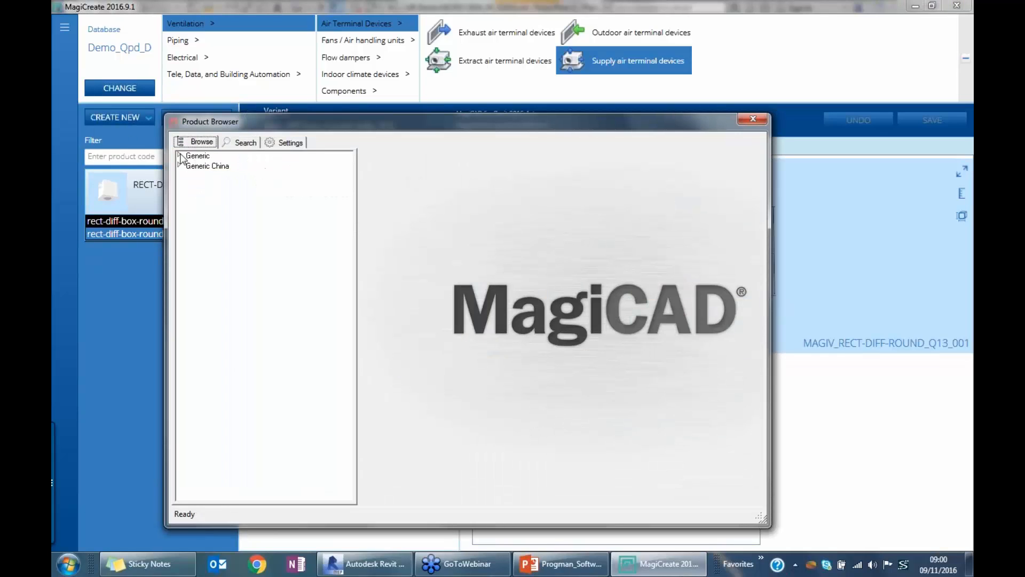
left_click(180, 155)
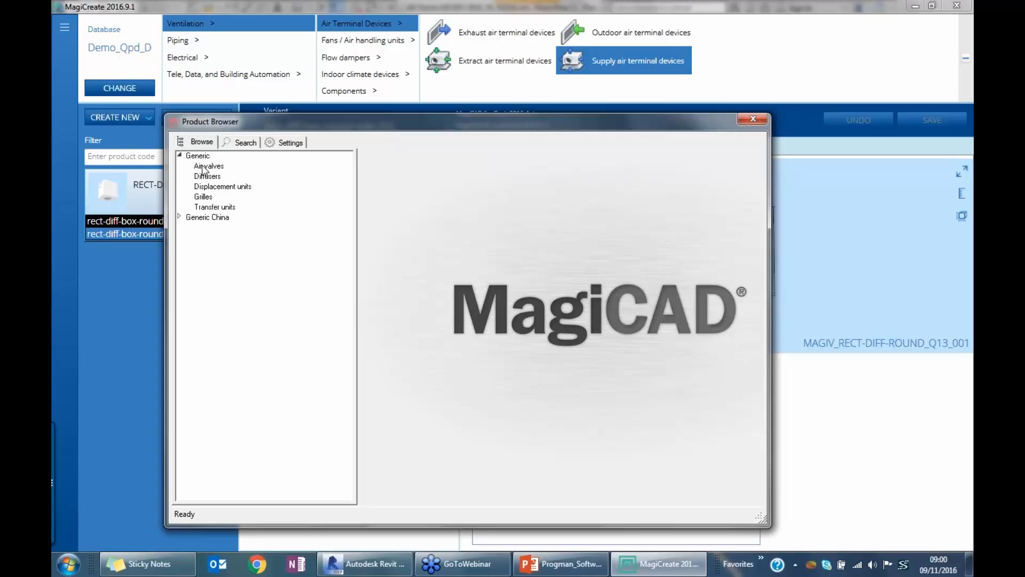
left_click(208, 197)
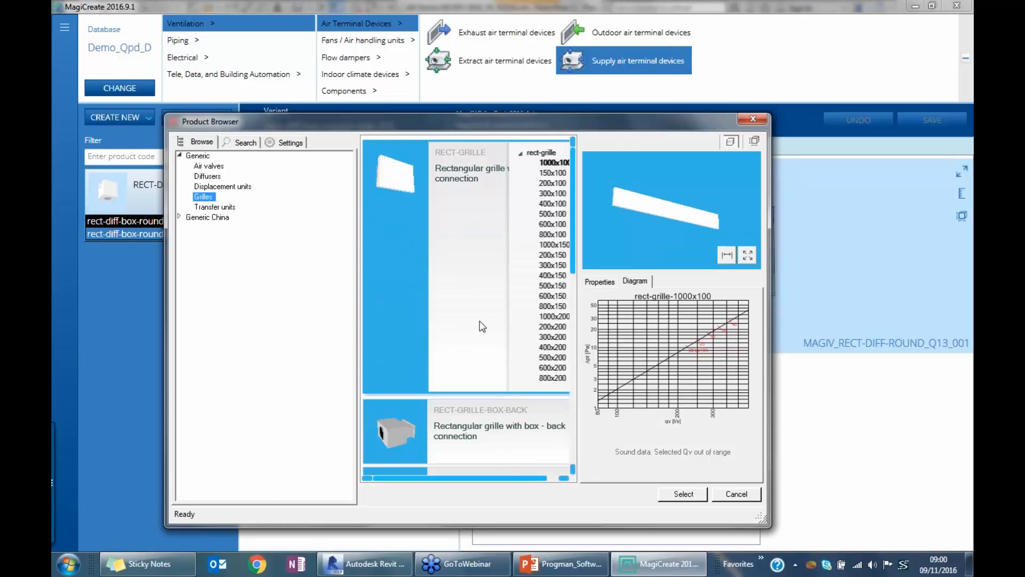
left_click_drag(574, 244, 575, 284)
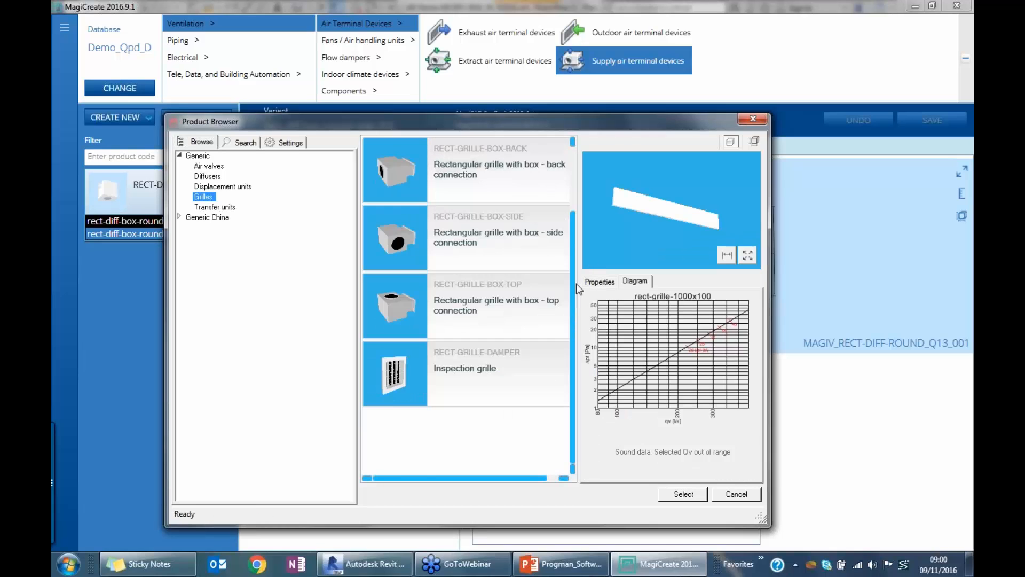
left_click(387, 304)
left_click(393, 239)
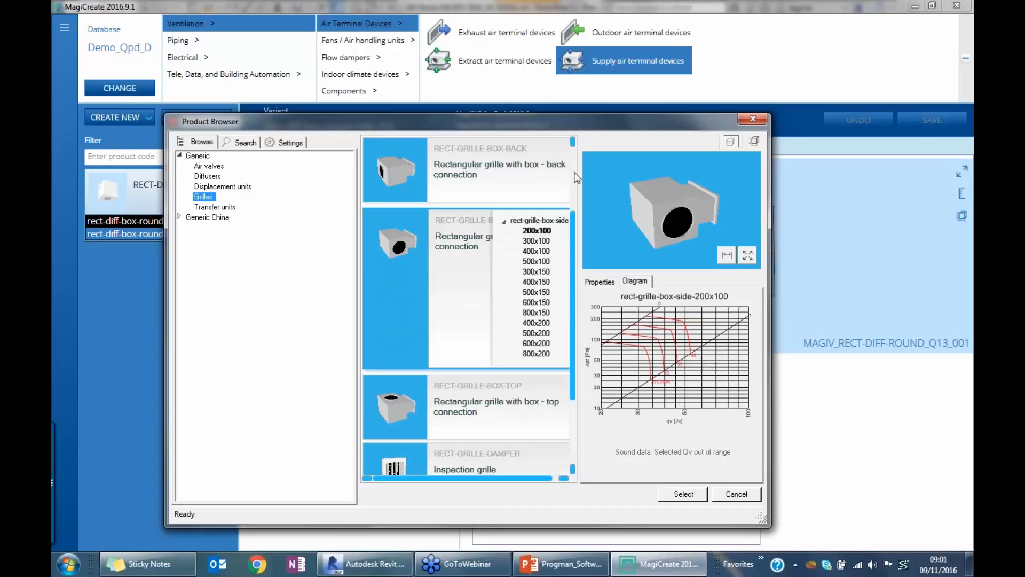
scroll(575, 168, "up", 2)
left_click(398, 241)
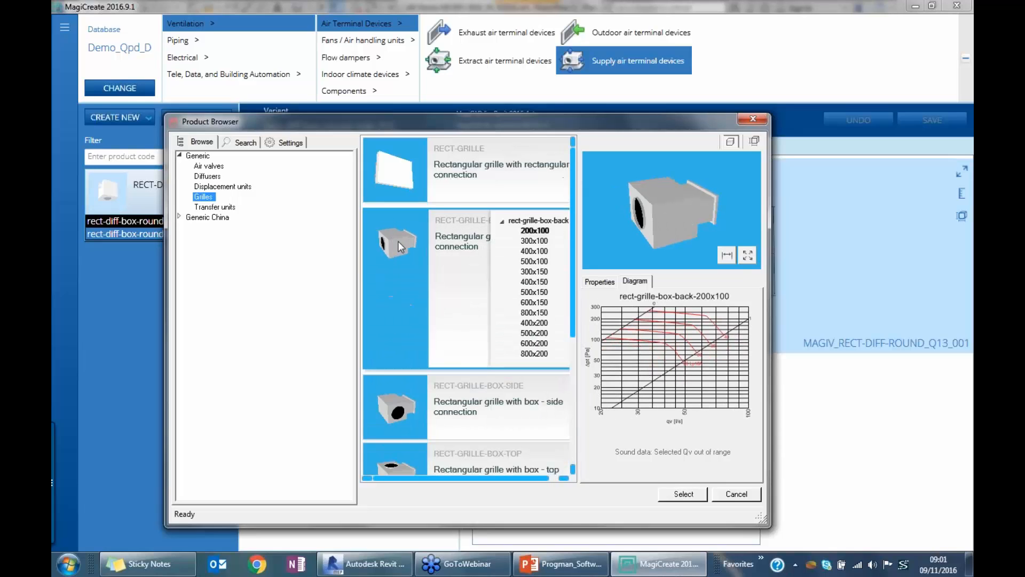
Preview the rectangular fresh air valve among the Generic transfer units and several ceiling and circular models among the diffusers
left_click(211, 207)
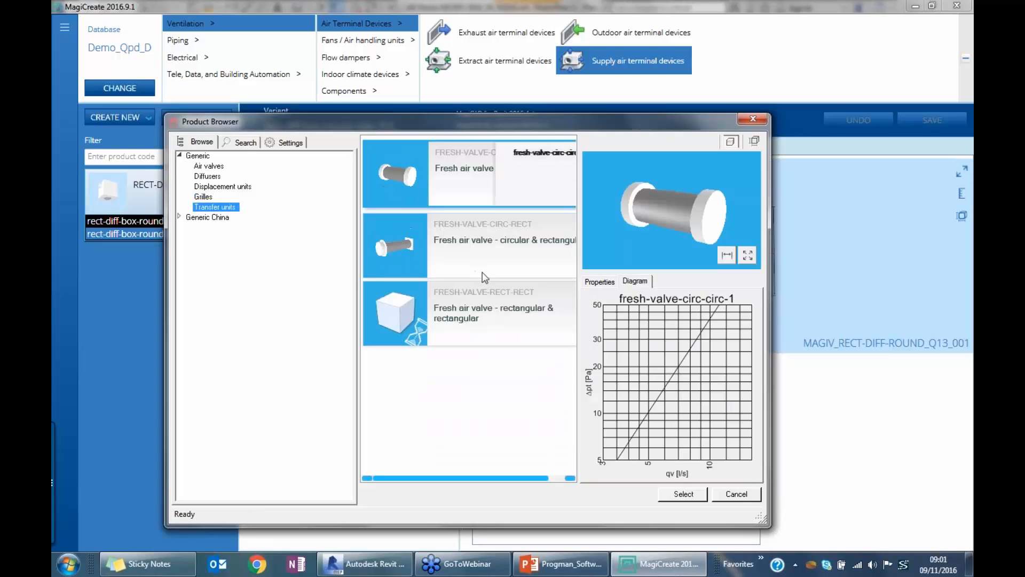
left_click(397, 314)
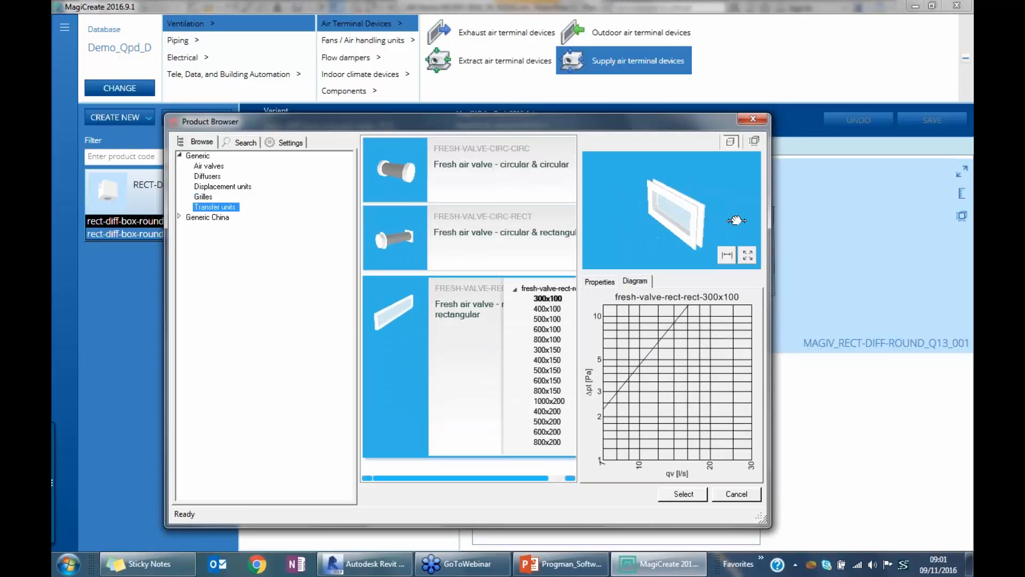
left_click(208, 176)
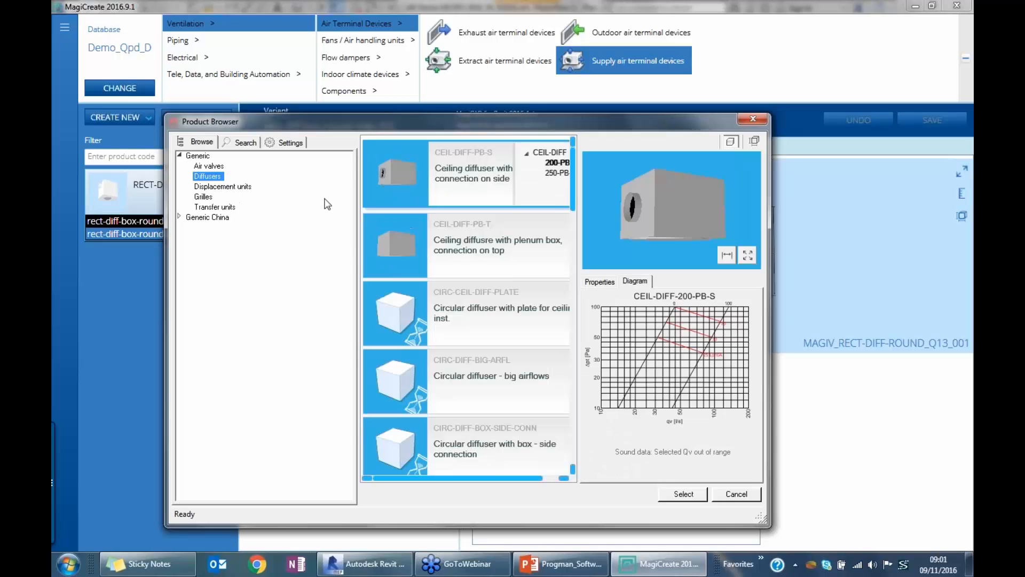
left_click(400, 320)
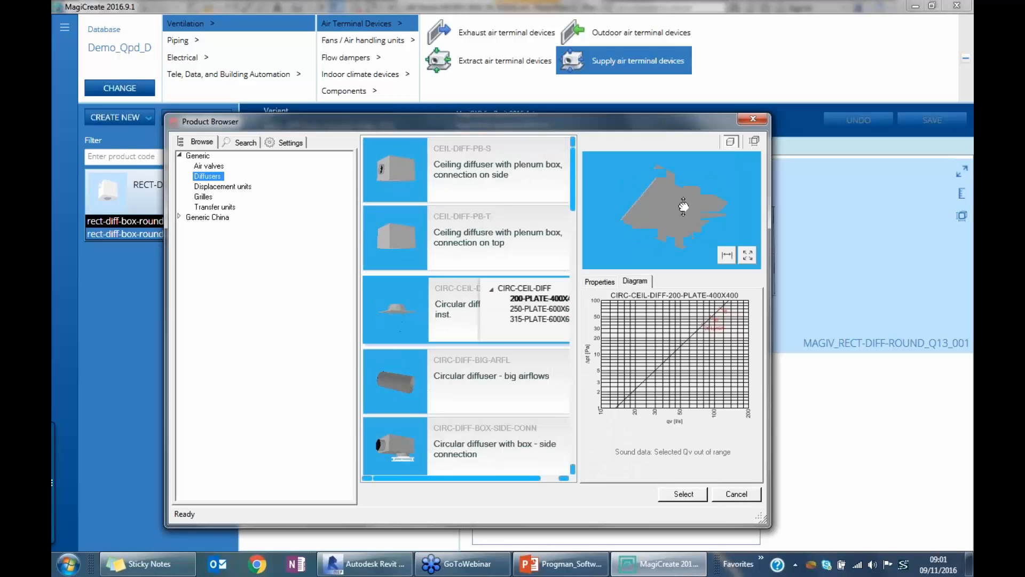
left_click(398, 234)
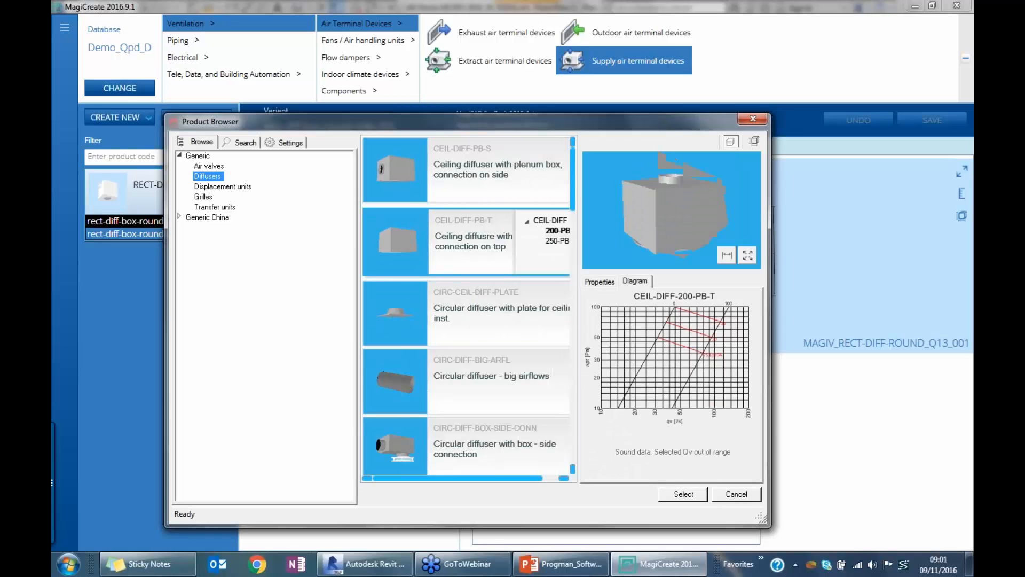
left_click(437, 198)
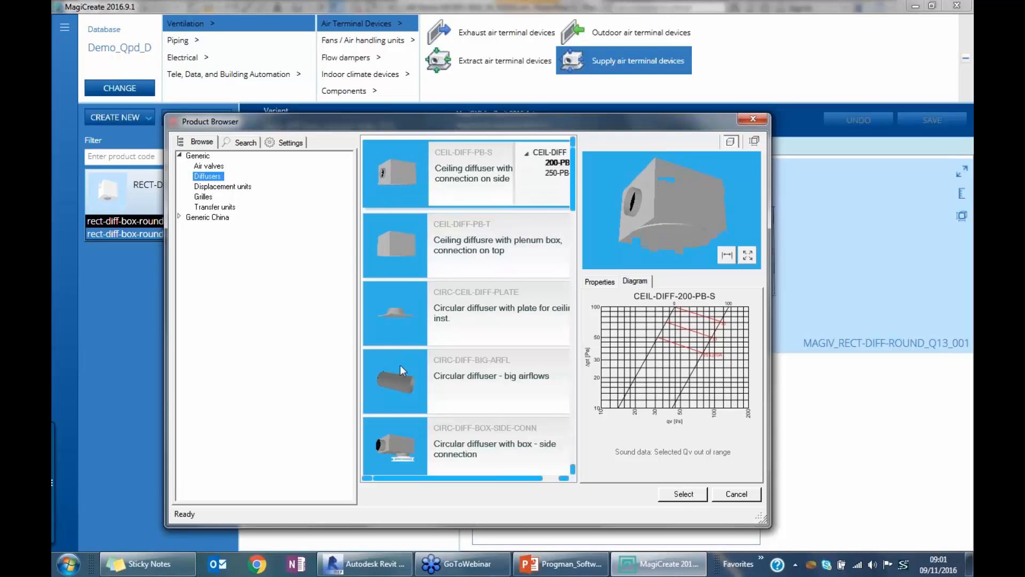
scroll(398, 385, "down", 1)
left_click(398, 398)
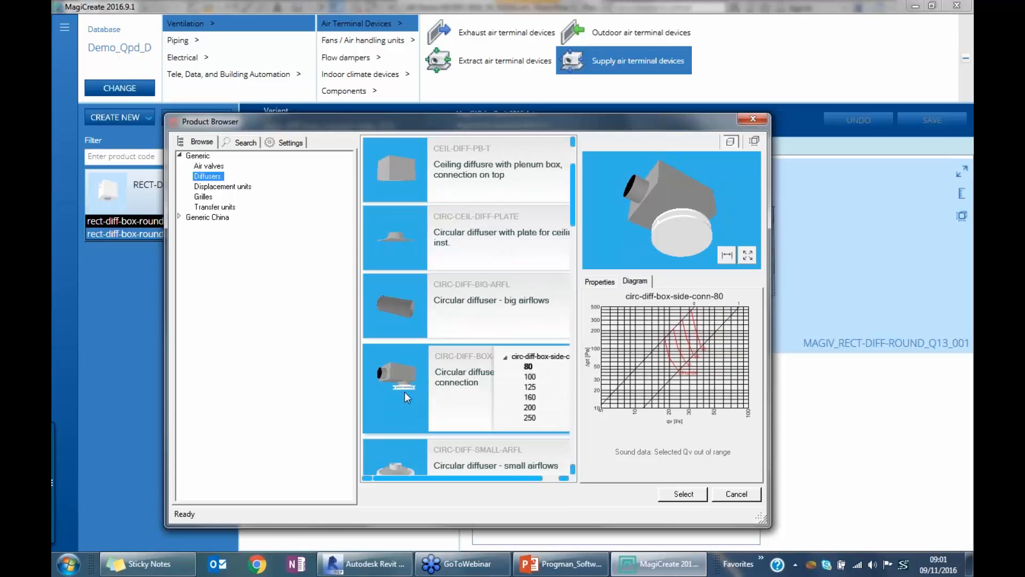
Choose the RECT-DIFF rectangular diffuser from the Generic diffusers as the source for the new product
scroll(412, 366, "down", 8)
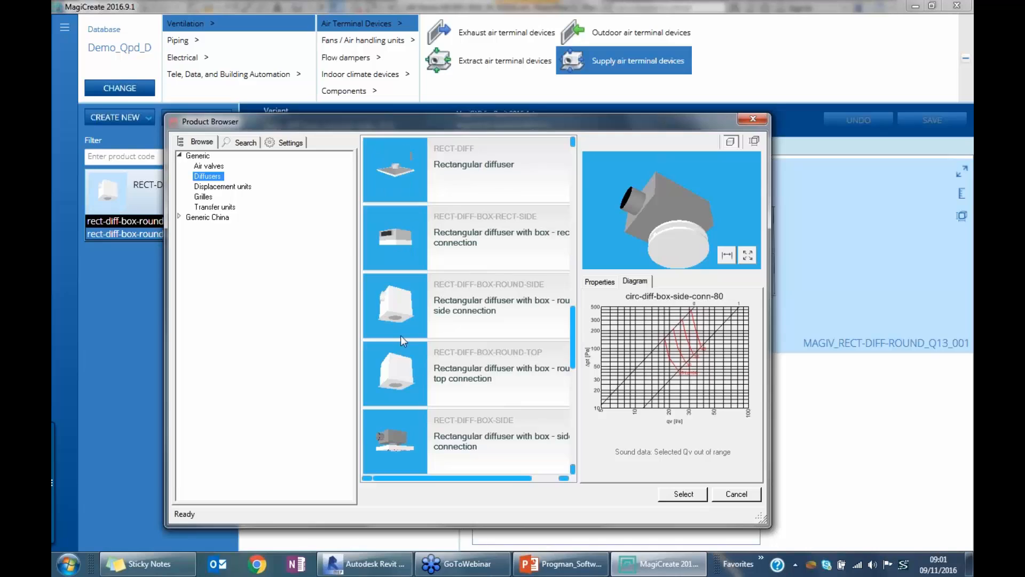
left_click(399, 322)
left_click(391, 243)
left_click(391, 197)
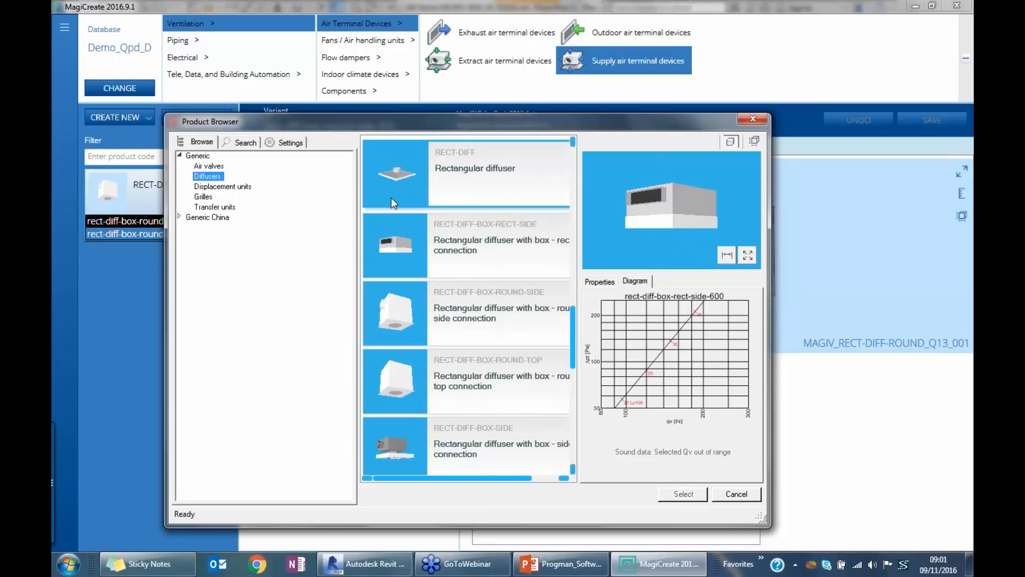
left_click_drag(662, 255, 667, 201)
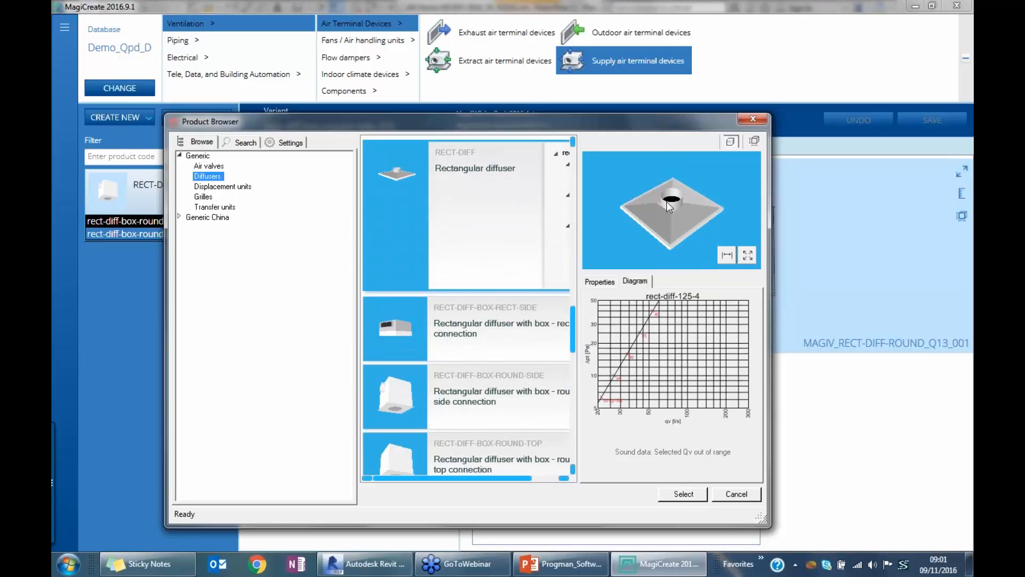
left_click(683, 494)
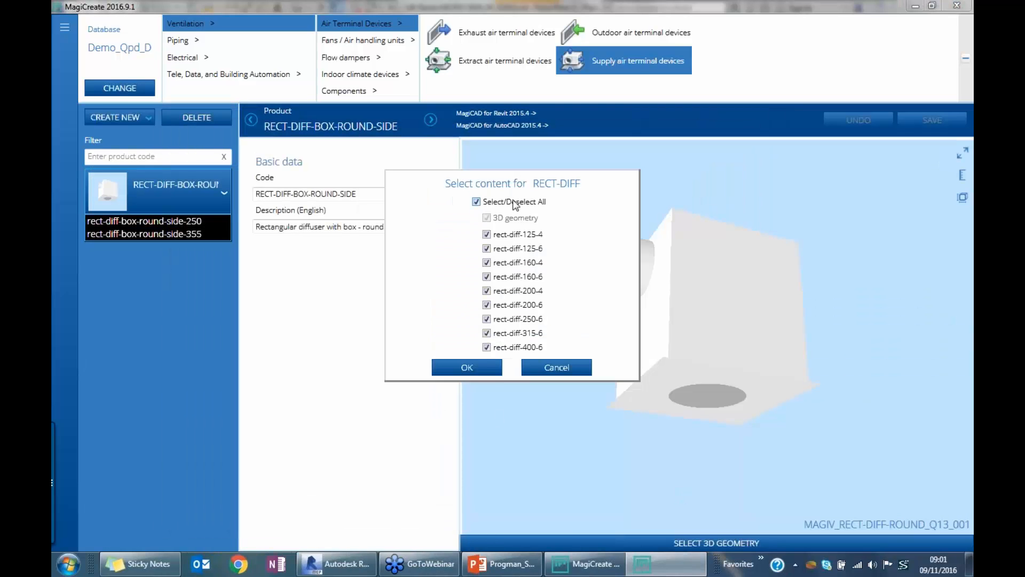
Create the product with all RECT-DIFF variants, set its code to Louvre-Faced-Circ and save the change
left_click(462, 369)
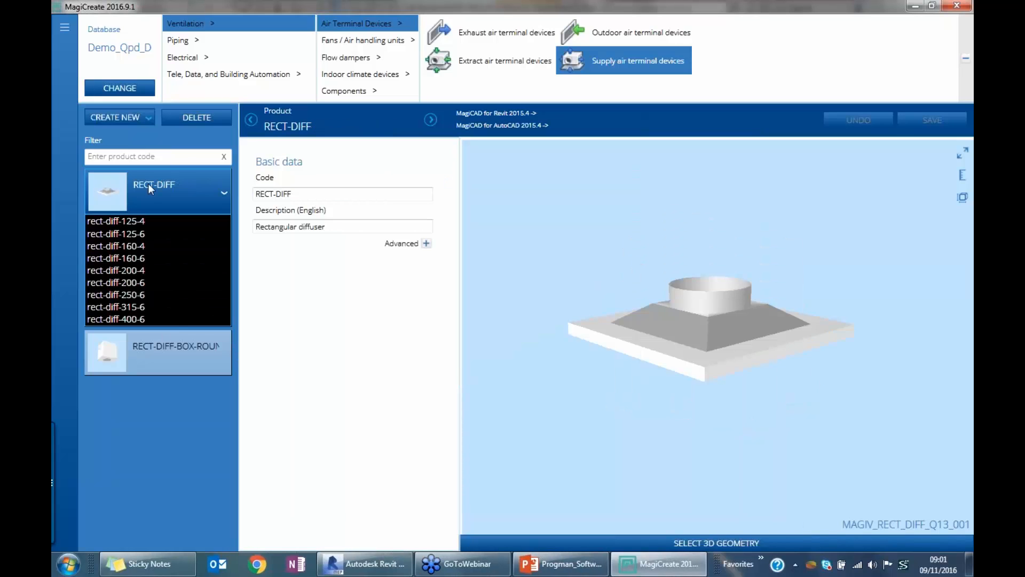
left_click_drag(305, 196, 265, 198)
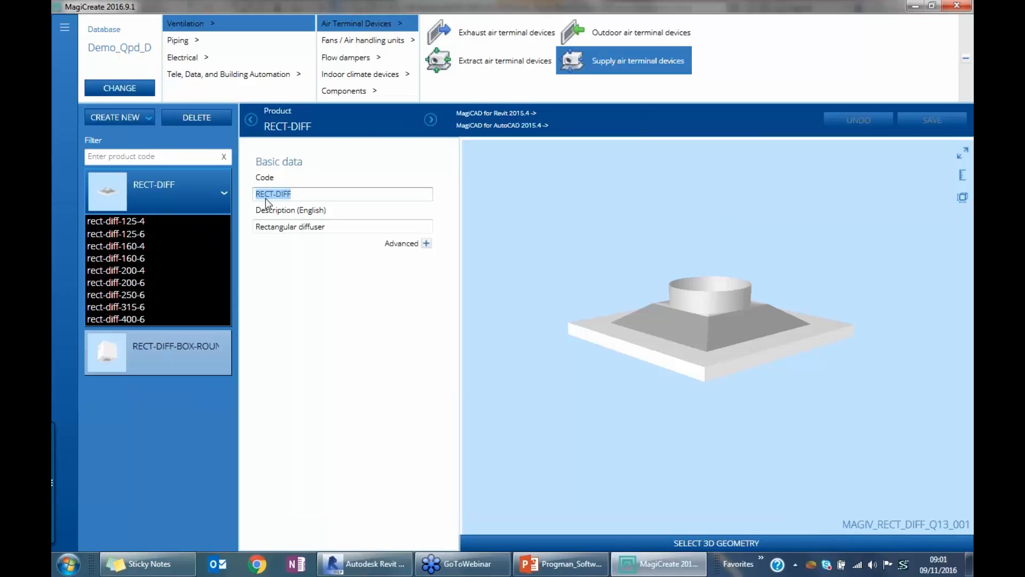
type("Louvre-Face")
type("d-Circ")
key("Tab")
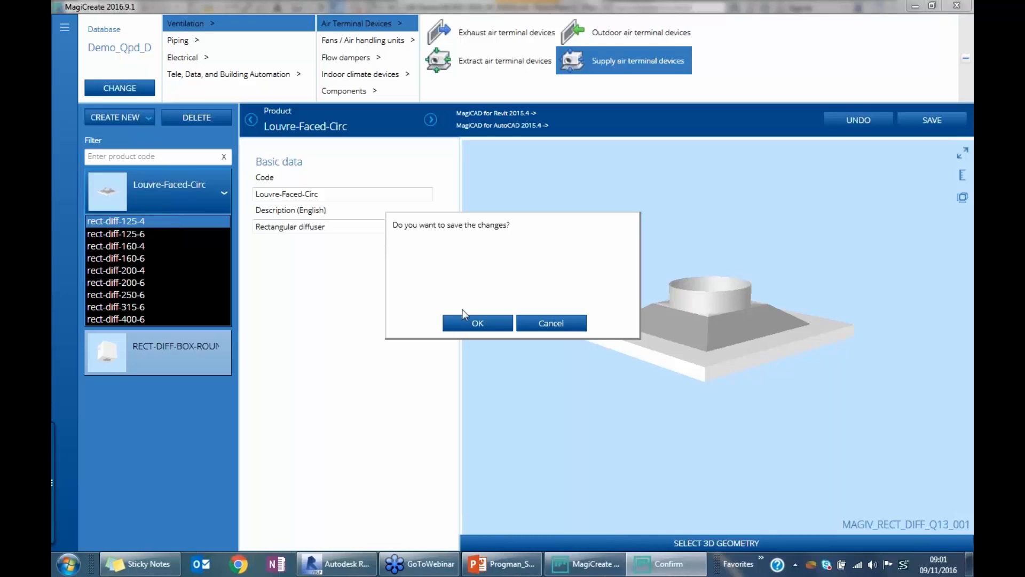
left_click(470, 322)
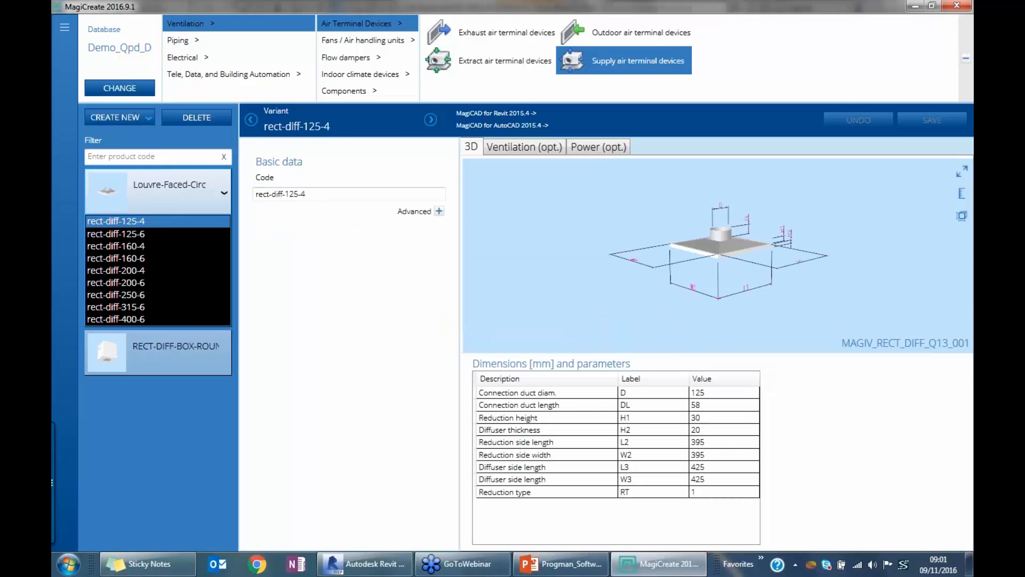
Examine the code, 3D geometry and dimension labels of the rect-diff-125-4 variant
left_click(279, 194)
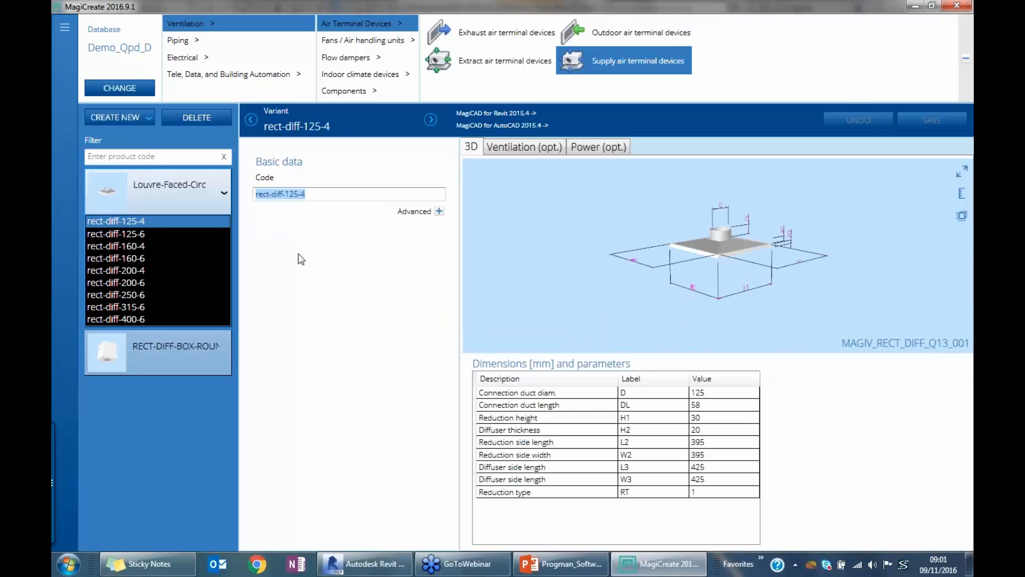
left_click_drag(589, 268, 590, 278)
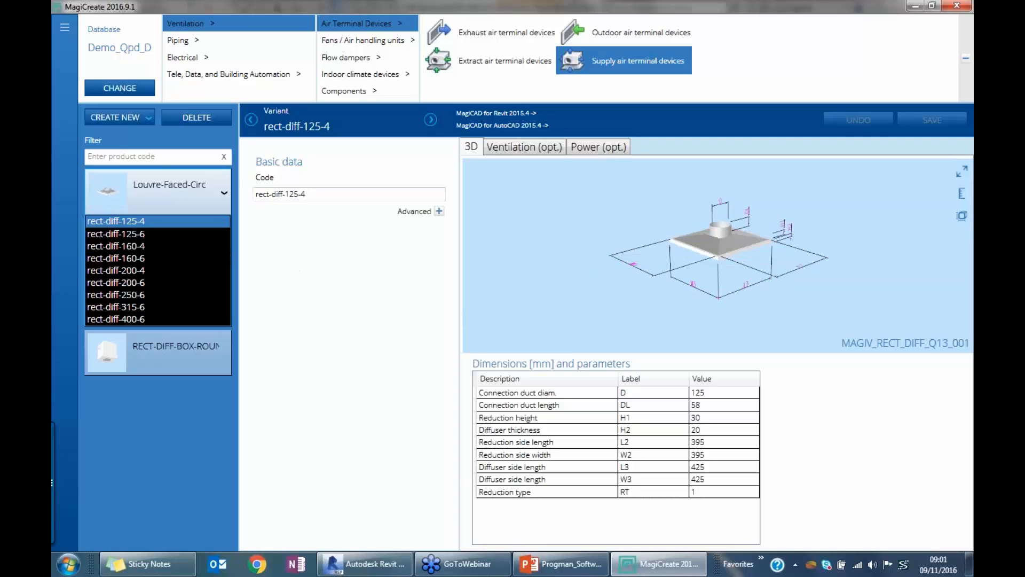
scroll(722, 246, "up", 5)
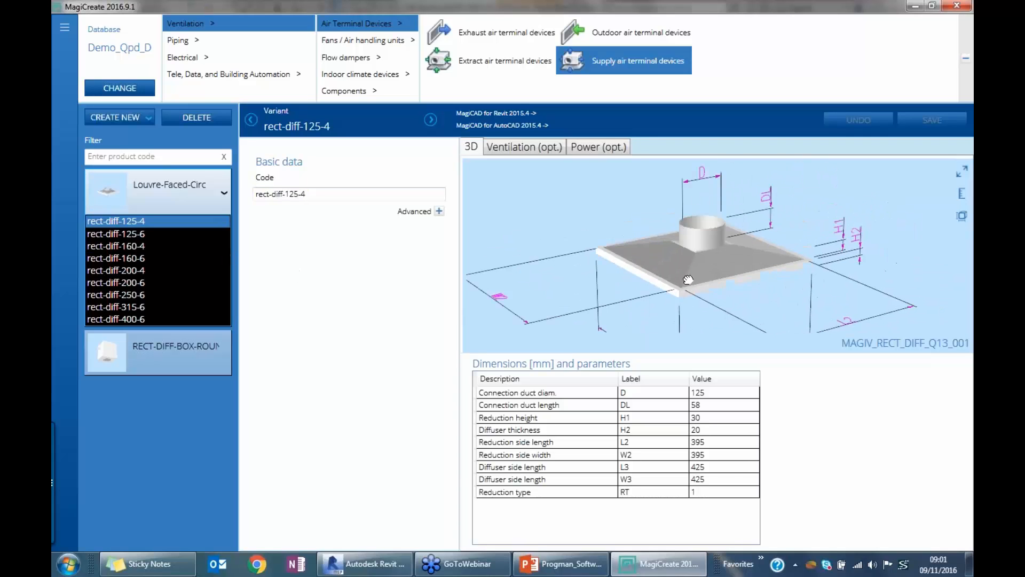
left_click_drag(689, 280, 695, 249)
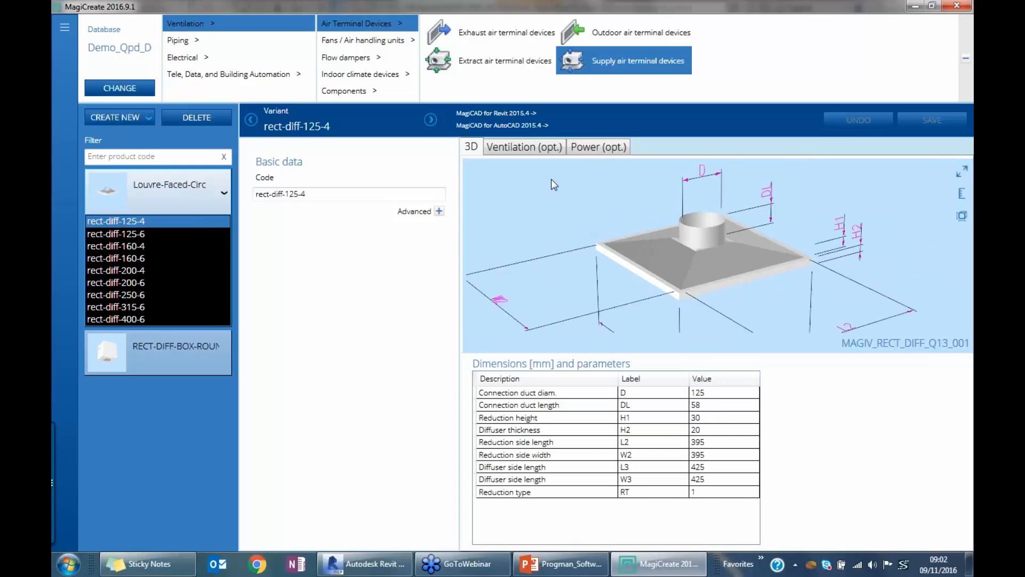
Open the ventilation data of rect-diff-125-4 and examine the sound power levels at several points along the pressure-flow curve
left_click(529, 151)
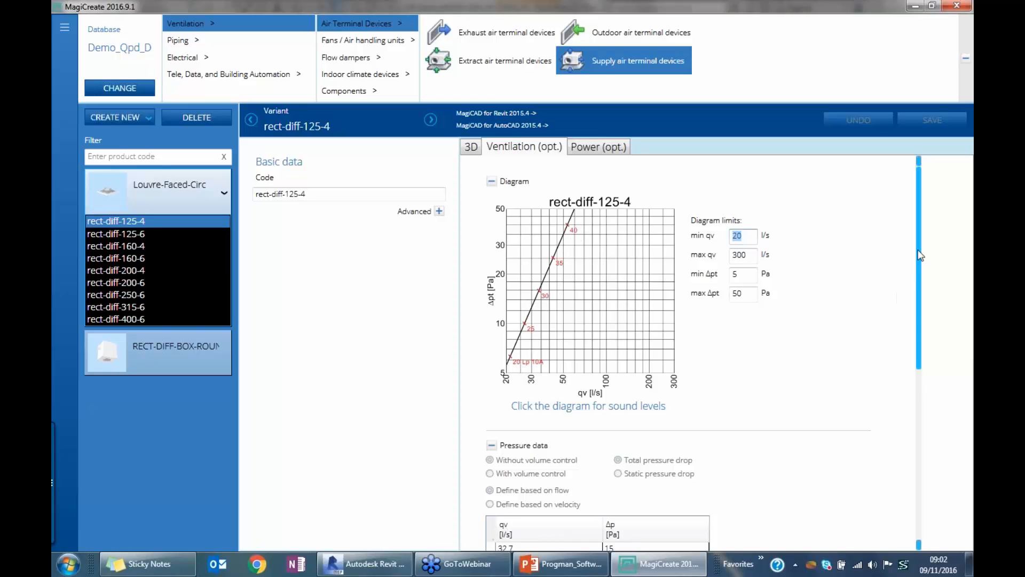
scroll(919, 267, "down", 5)
left_click_drag(917, 320, 911, 264)
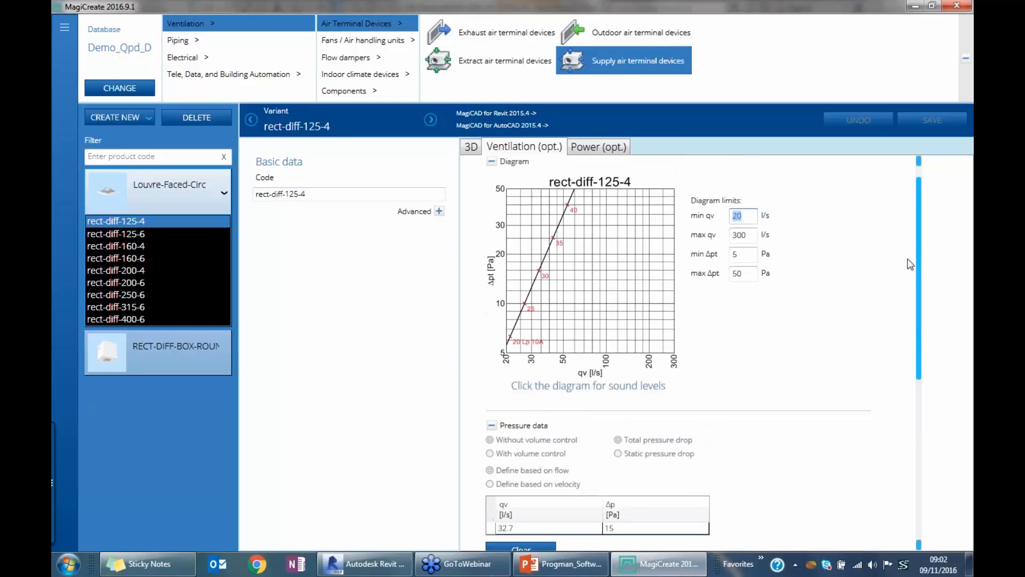
left_click(571, 270)
left_click(545, 262)
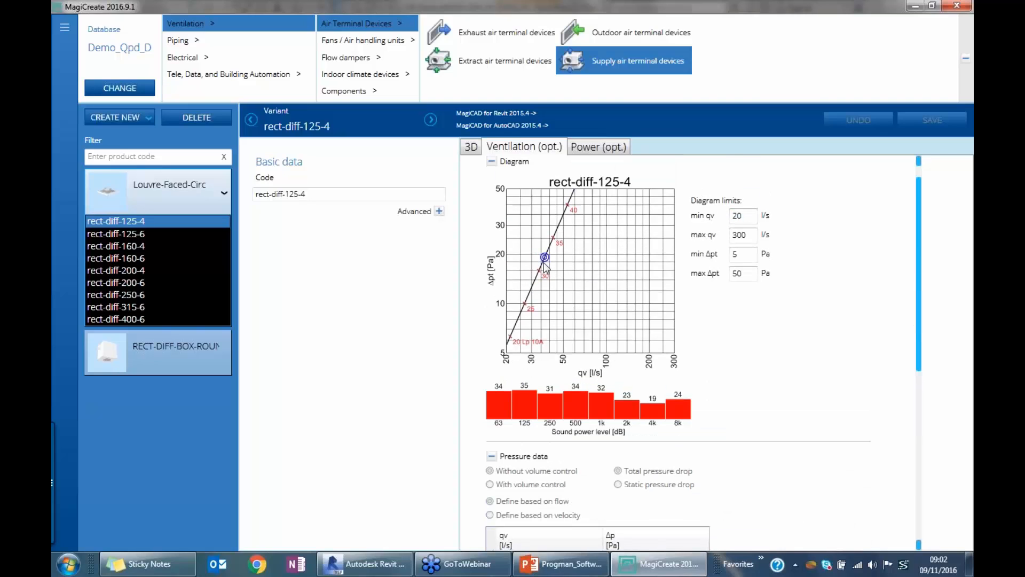
left_click(533, 281)
left_click(539, 266)
left_click(546, 250)
left_click(557, 227)
left_click(567, 205)
left_click(545, 258)
Review the pressure, sound generation and sound attenuation data tables below the diagram of rect-diff-125-4
left_click_drag(918, 267, 908, 444)
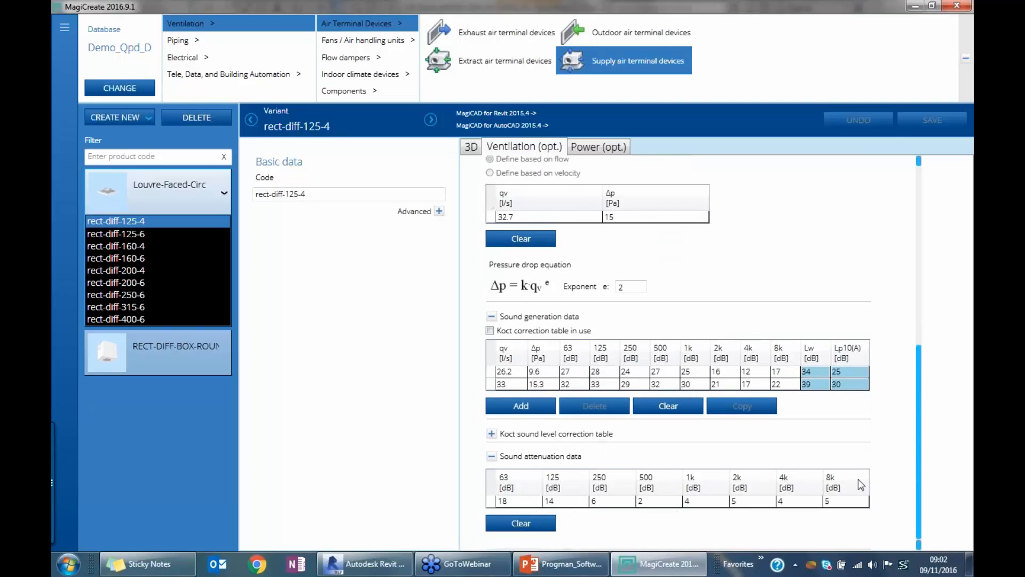
scroll(910, 310, "up", 5)
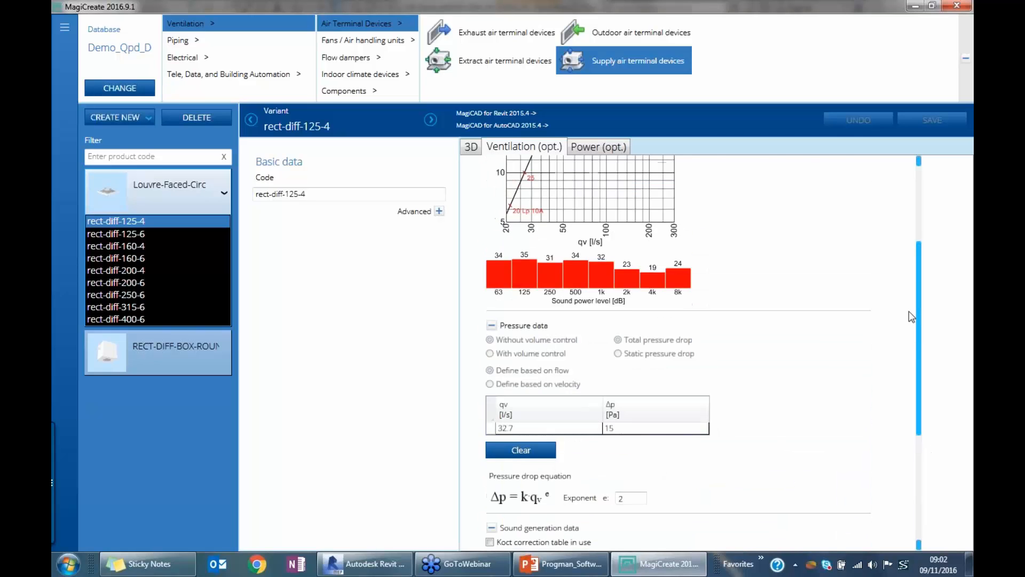
scroll(909, 303, "up", 2)
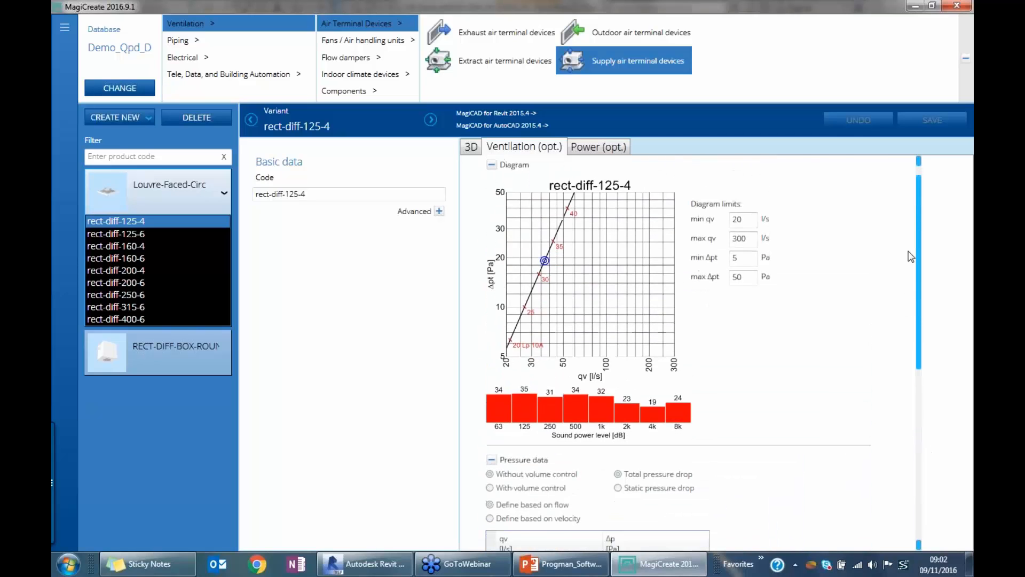
scroll(912, 374, "down", 6)
left_click_drag(920, 426, 916, 252)
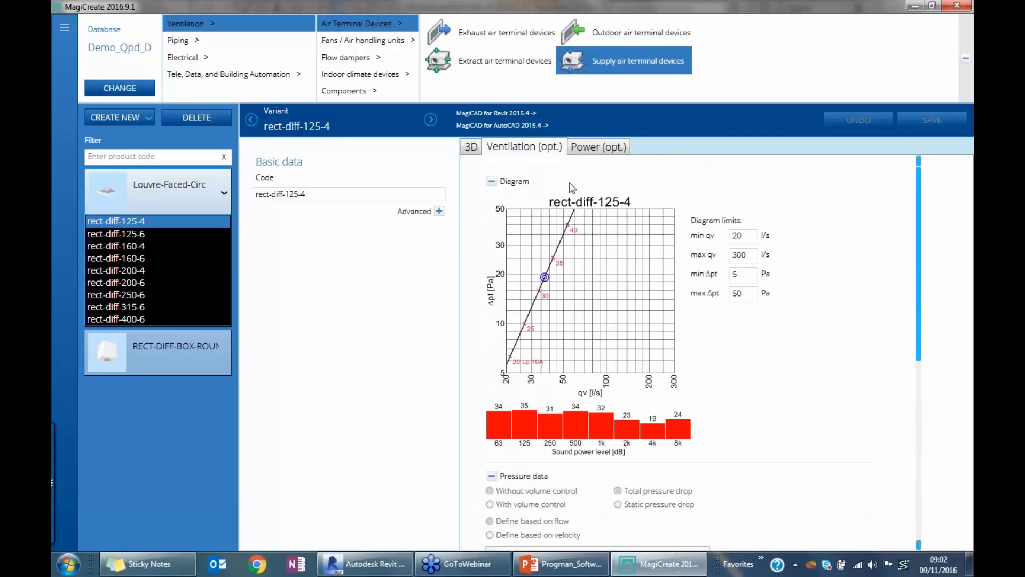
Return to the 3D geometry of rect-diff-125-4 and examine the diffuser with its dimensions from a slightly different angle
left_click(472, 148)
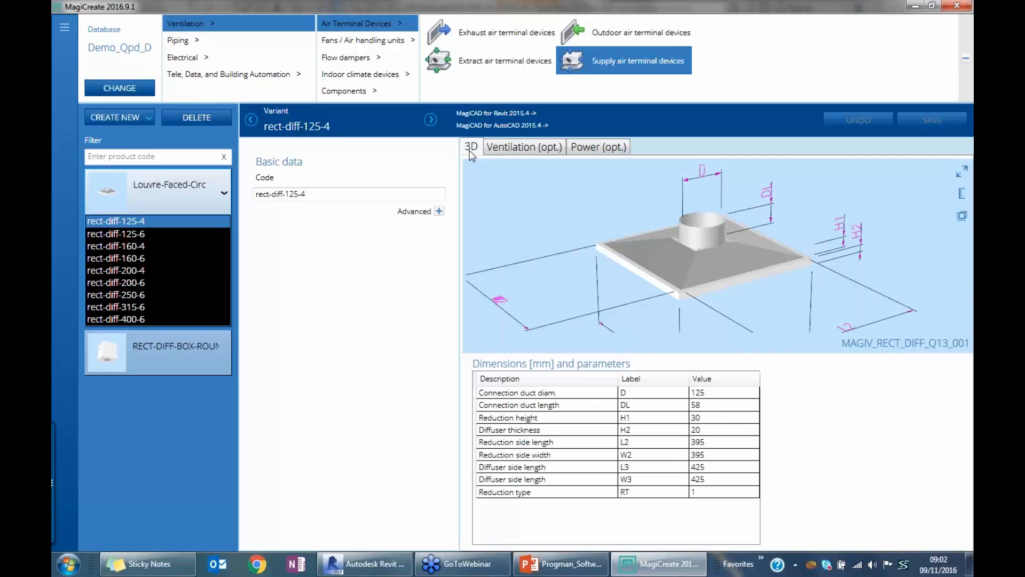
left_click_drag(601, 272, 649, 253)
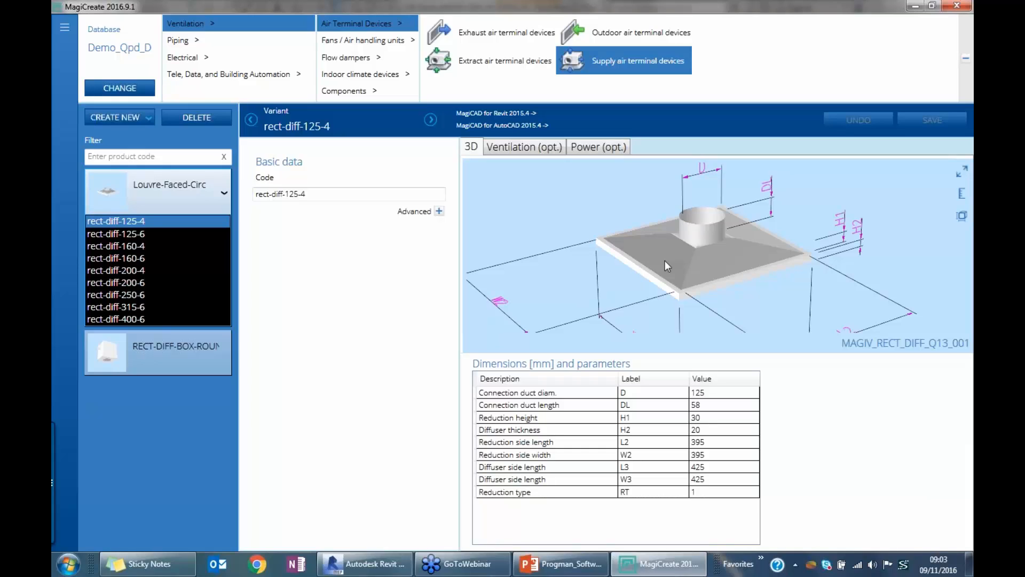
mouse_move(667, 265)
left_mouse_down()
mouse_move(668, 251)
mouse_move(663, 272)
left_mouse_up()
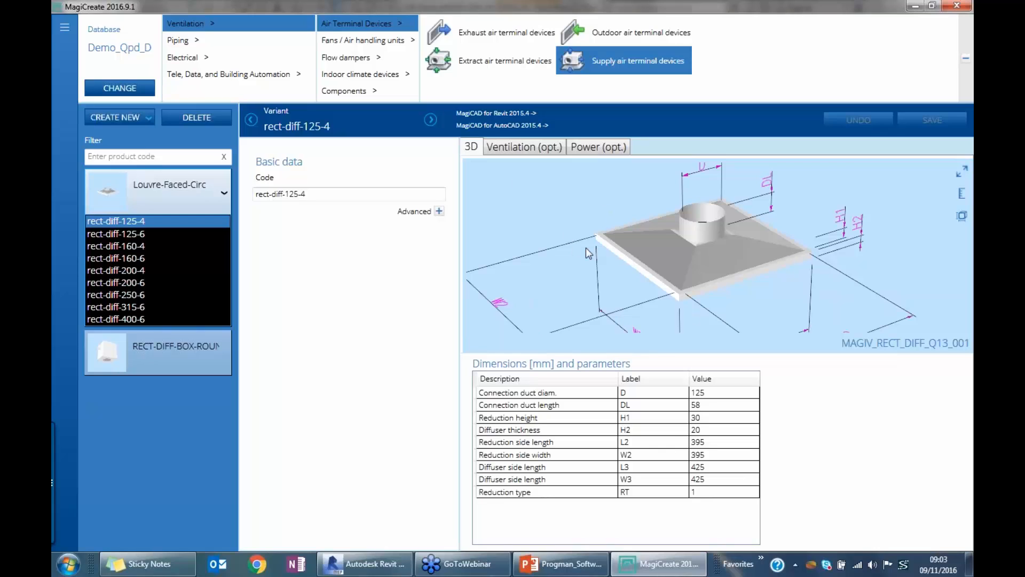
mouse_move(592, 259)
left_mouse_down()
mouse_move(665, 277)
mouse_move(605, 252)
left_mouse_up()
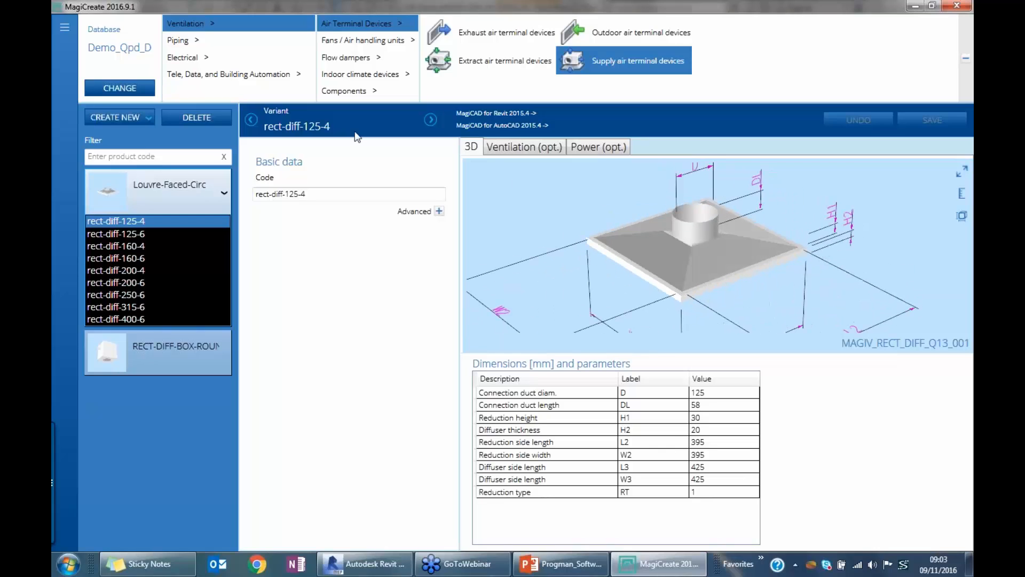
Open the twin power socket variant among the electrical sockets and examine its 3D geometry
left_click(195, 61)
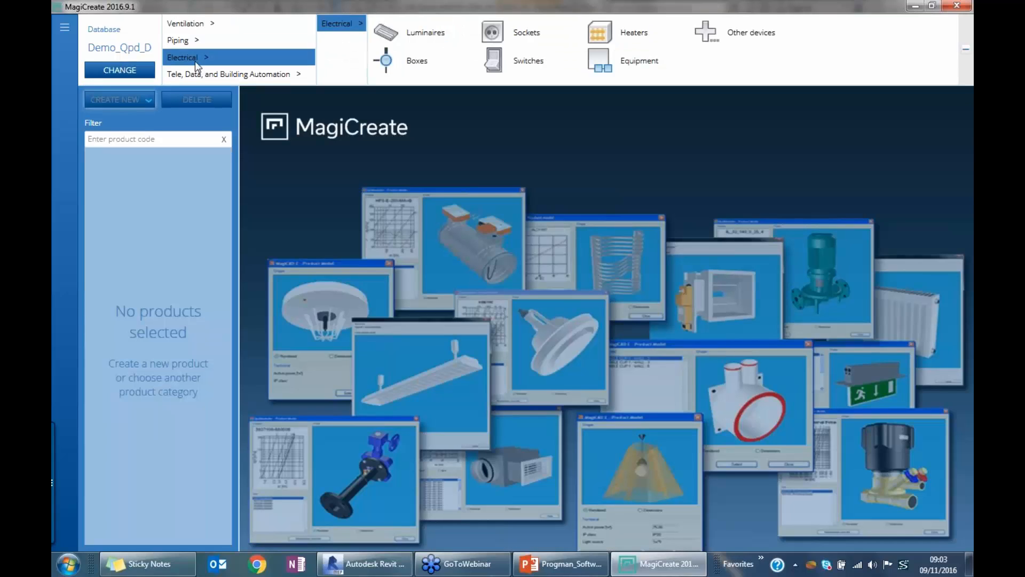
left_click(529, 32)
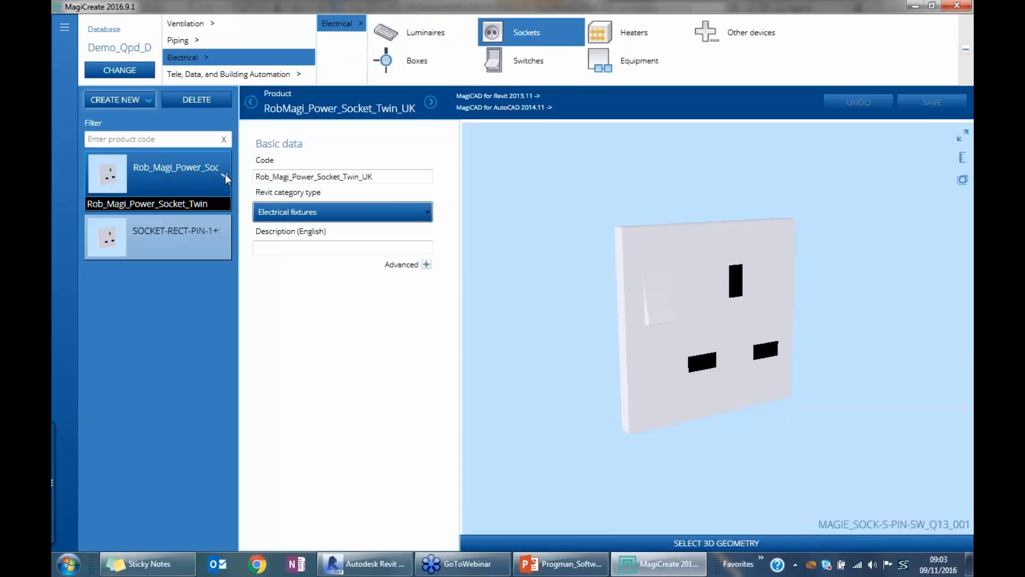
left_click(195, 205)
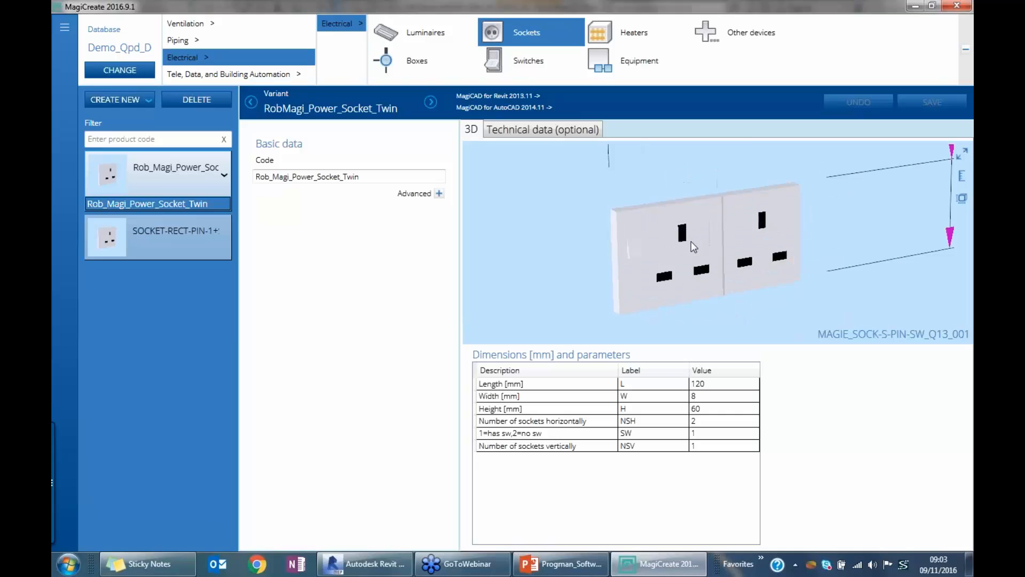
scroll(692, 243, "down", 2)
left_click_drag(696, 249, 612, 257)
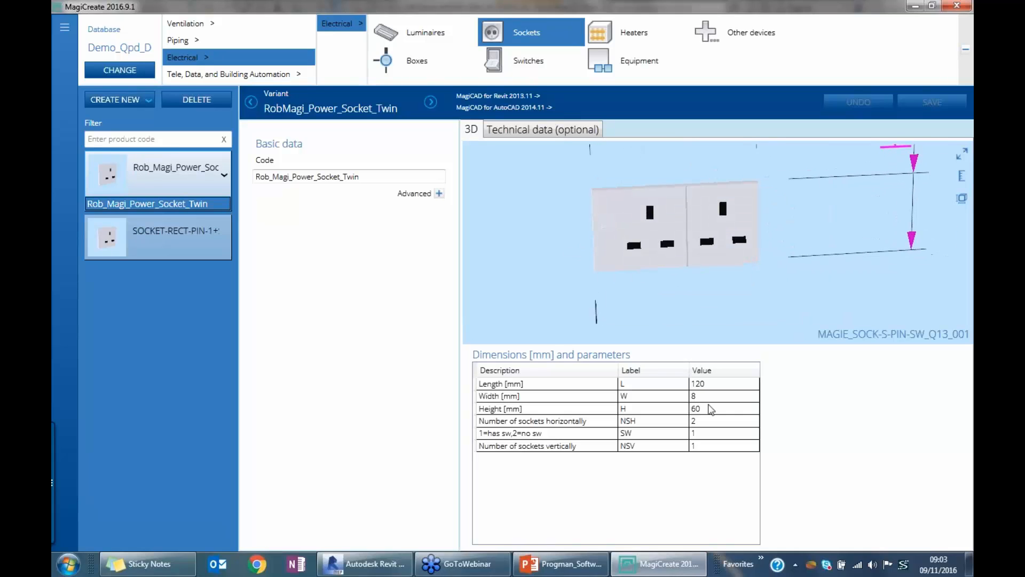
Set the twin power socket's length to 140 mm and save the variant
left_click(716, 385)
left_click(716, 384)
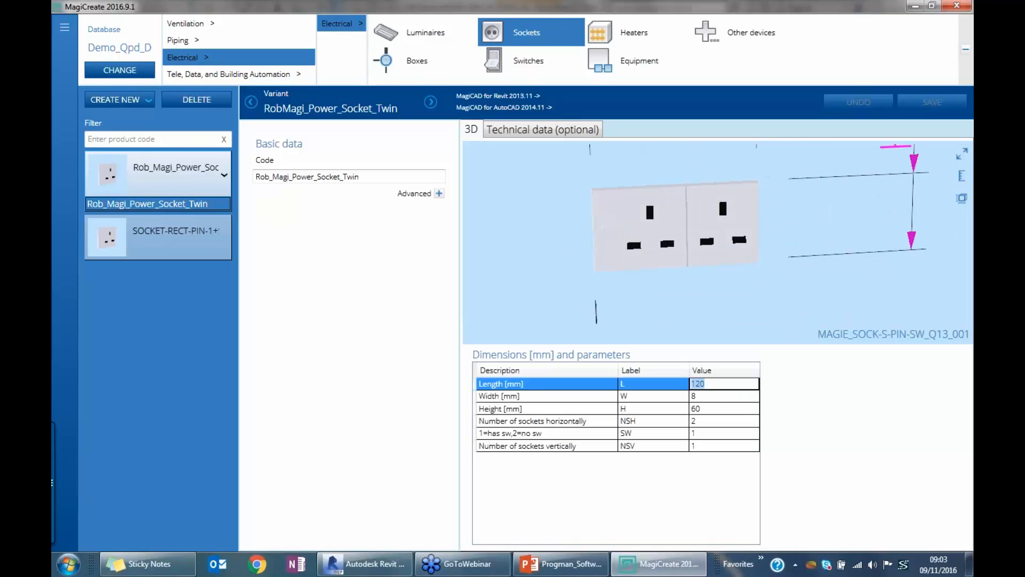
type("140")
key("Return")
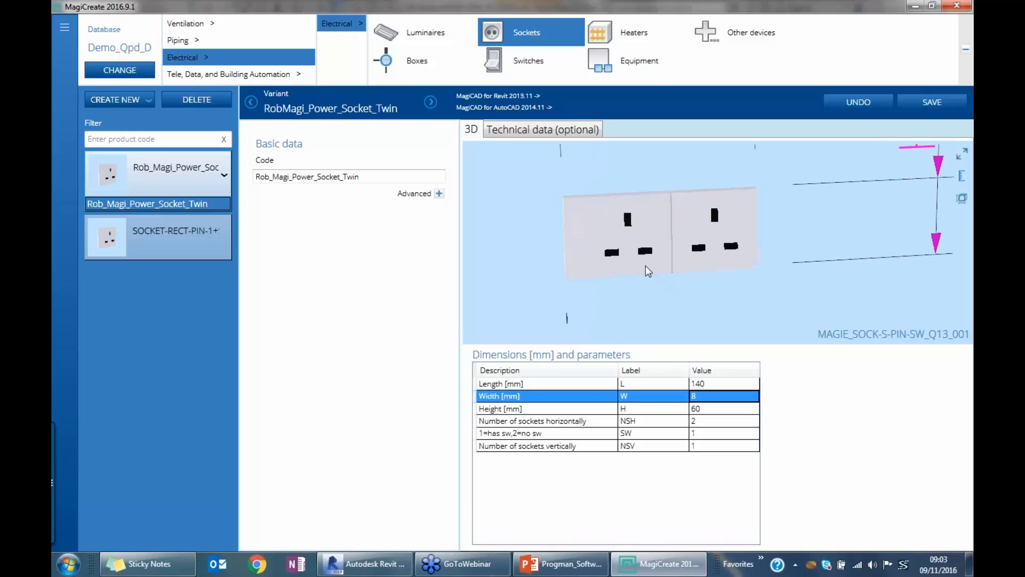
left_click(929, 105)
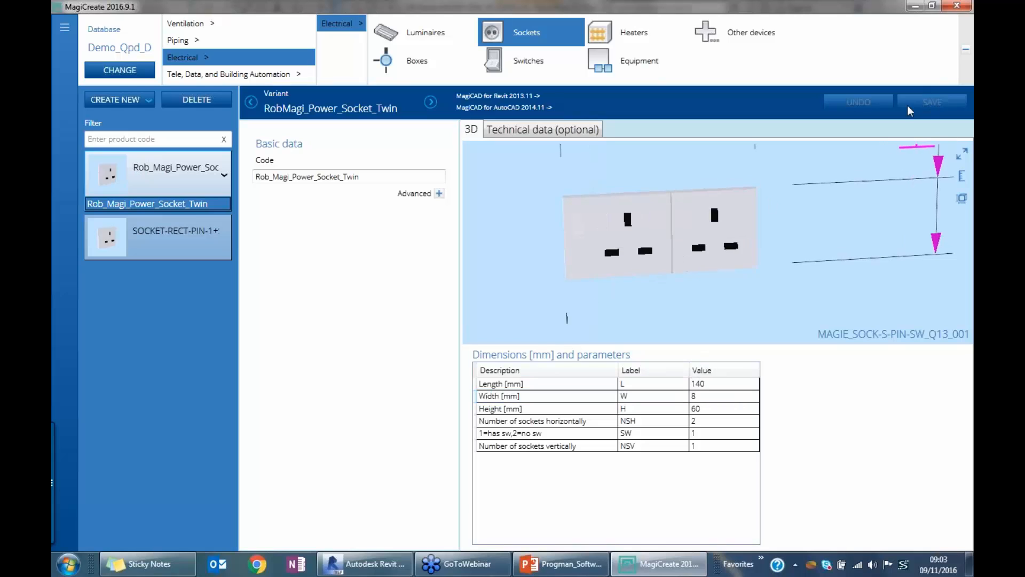
Open the Changeover Switches-2-040A variant among the electrical switches and set its width to 150 mm
left_click(517, 59)
left_click(145, 215)
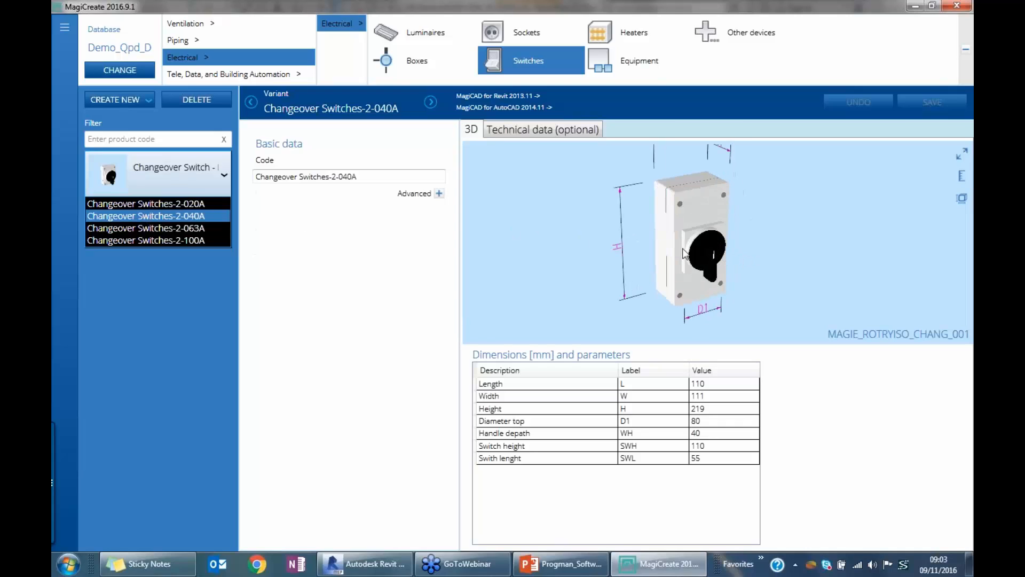
left_click_drag(684, 253, 620, 231)
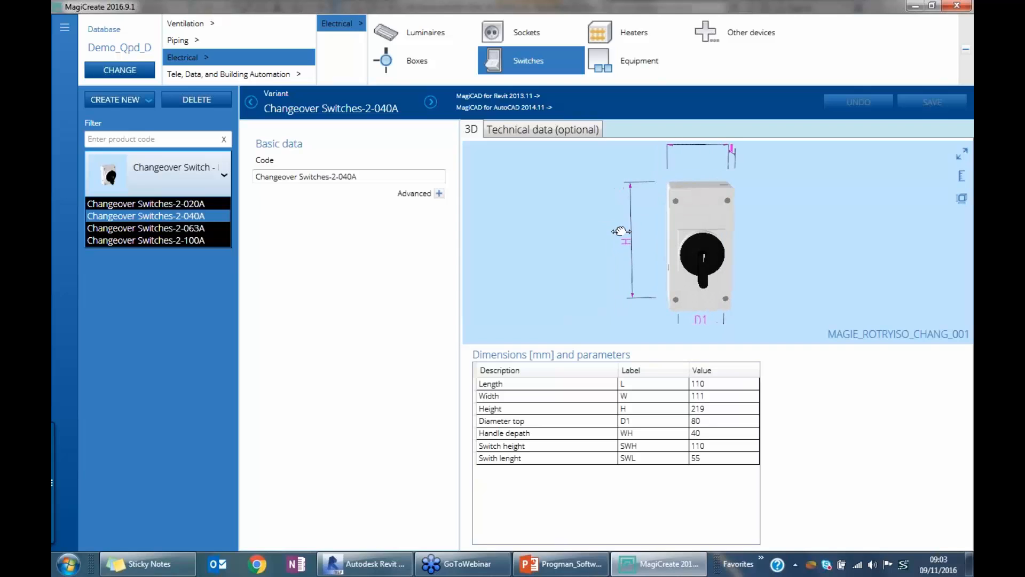
left_click(719, 397)
type("150")
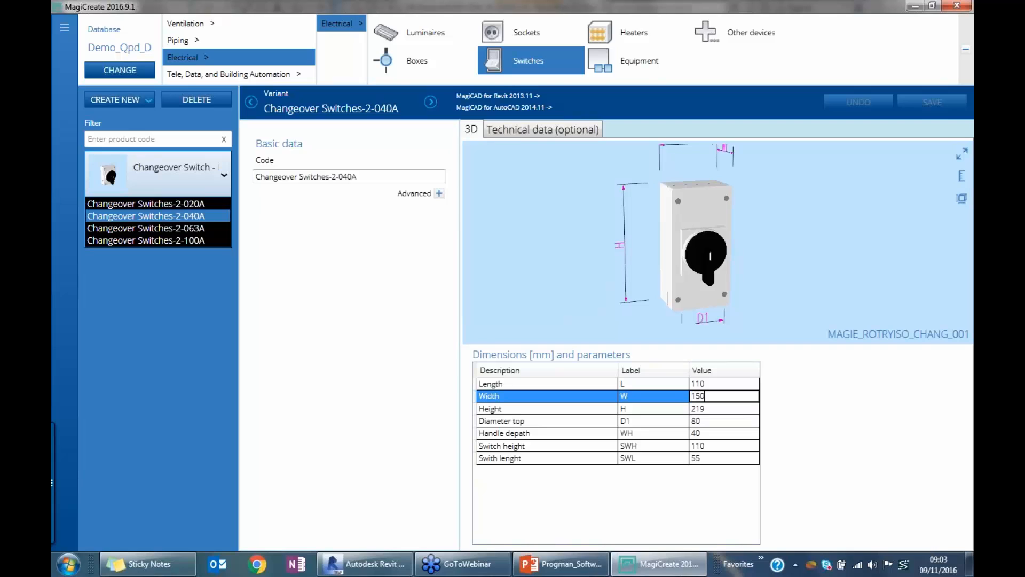
key("Return")
left_click(719, 394)
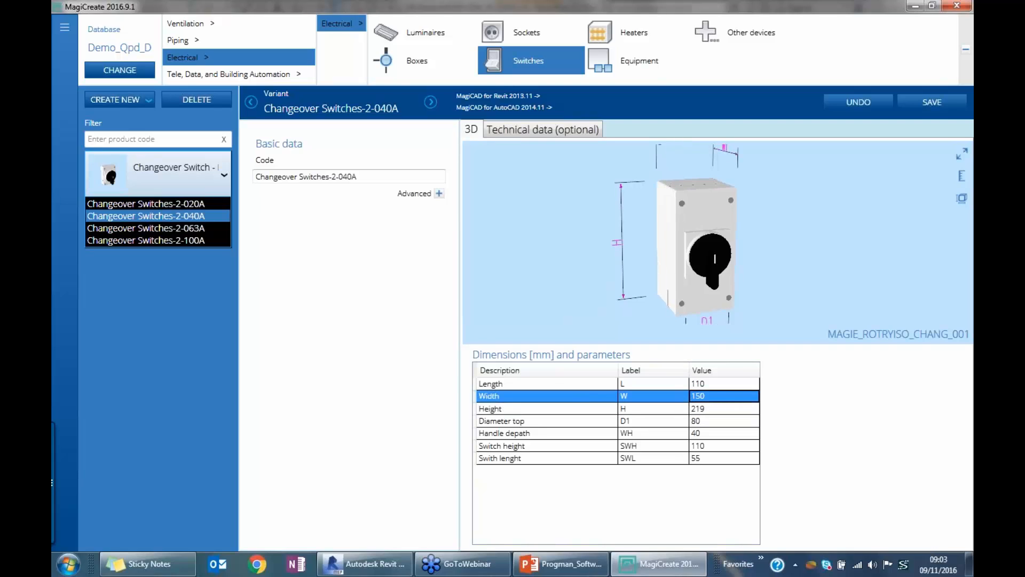
left_click(719, 384)
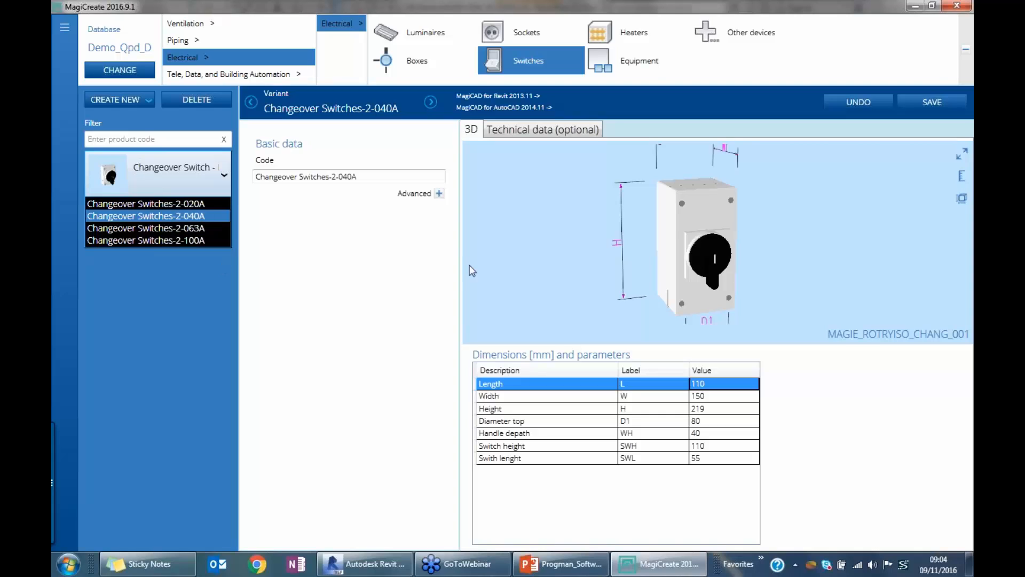
Open the Changeover Switch - Rotary product and review its Revit category type options, keeping Electrical fixtures
middle_click_drag(587, 262, 621, 262)
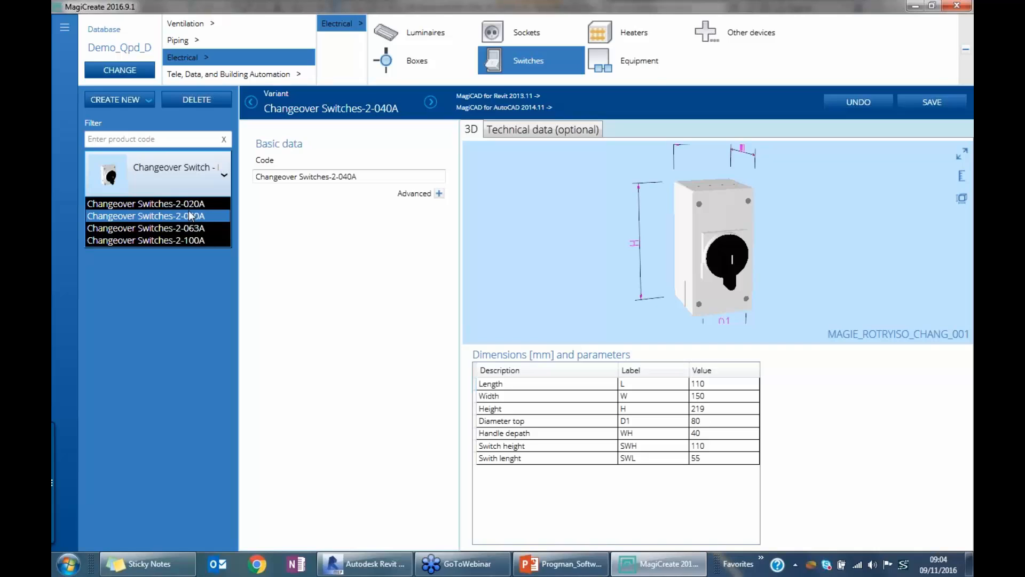
left_click(169, 179)
left_click(470, 327)
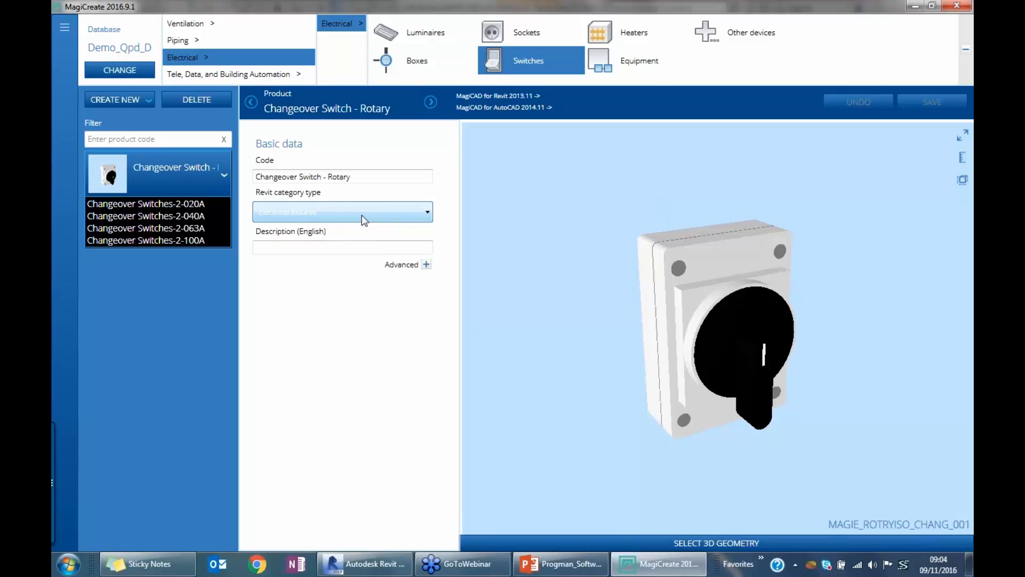
left_click_drag(726, 319, 702, 248)
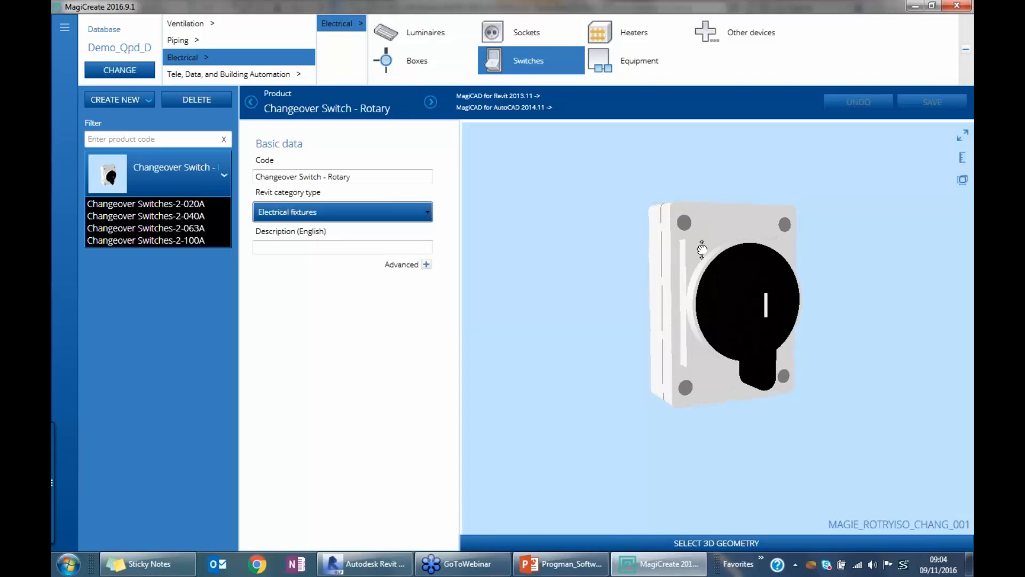
left_click(342, 217)
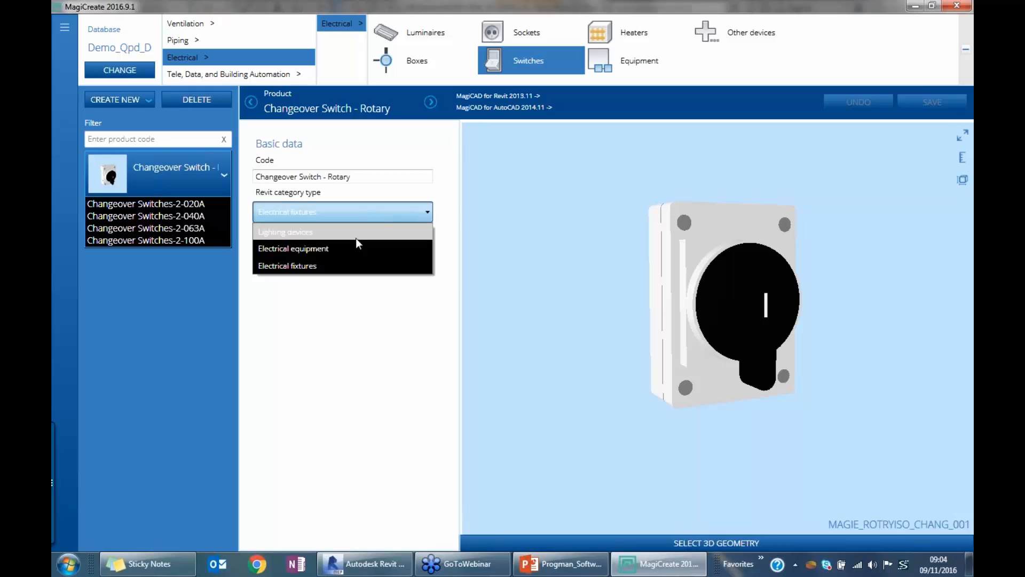
left_click(353, 213)
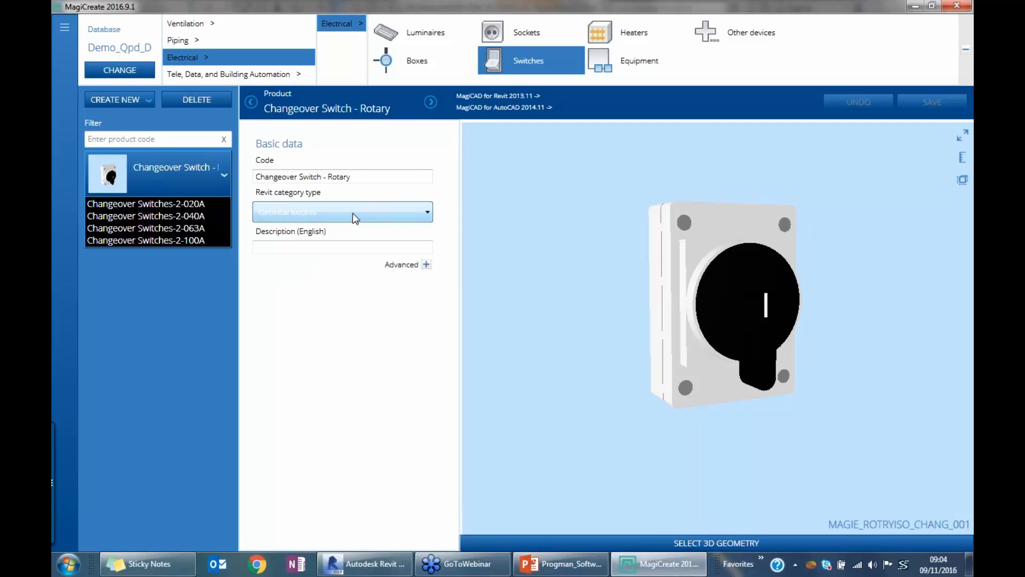
left_click(352, 213)
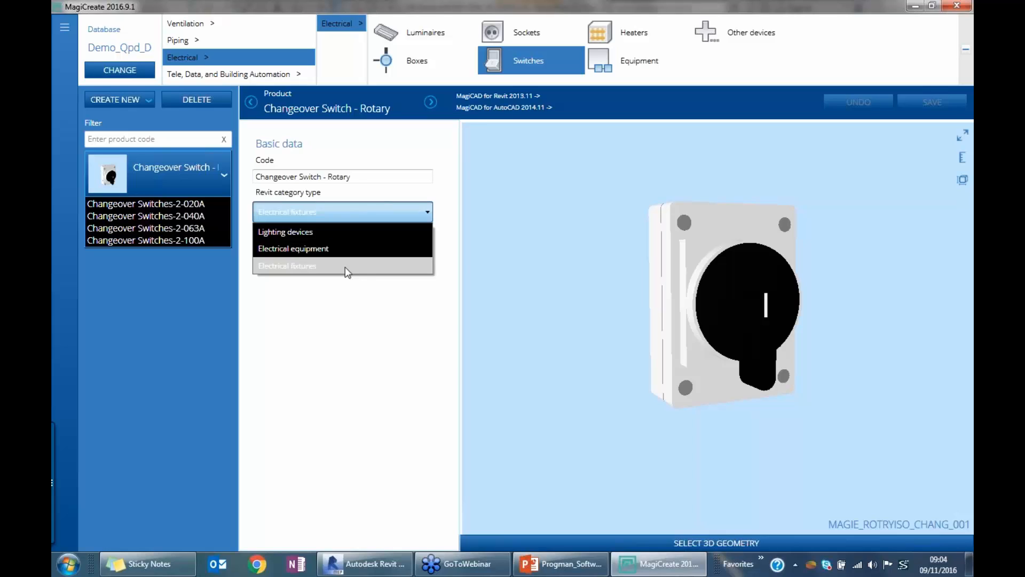
left_click(345, 265)
Try Electrical equipment as the Revit category type of the Changeover Switch - Rotary product
left_click(179, 204)
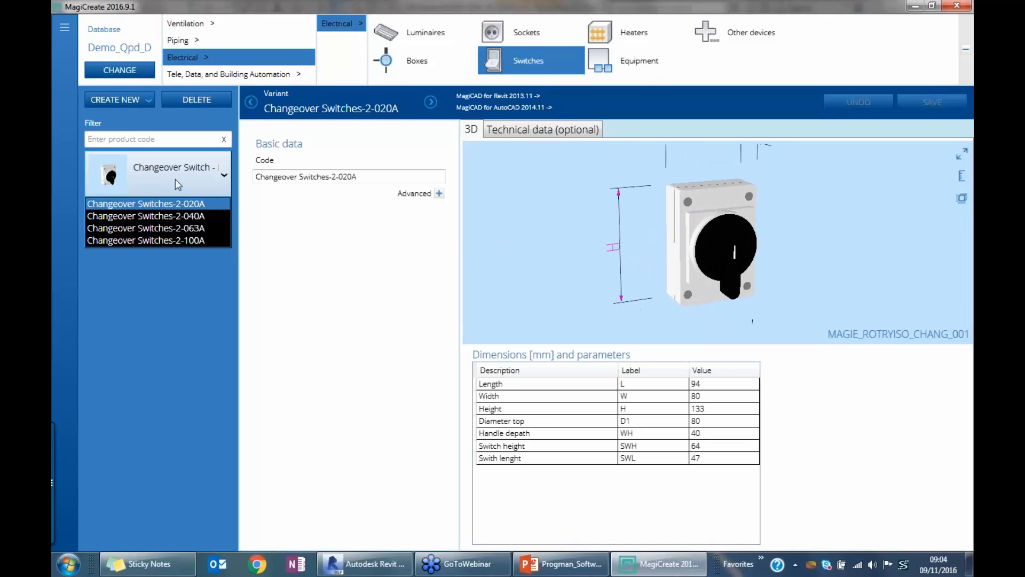
left_click(177, 184)
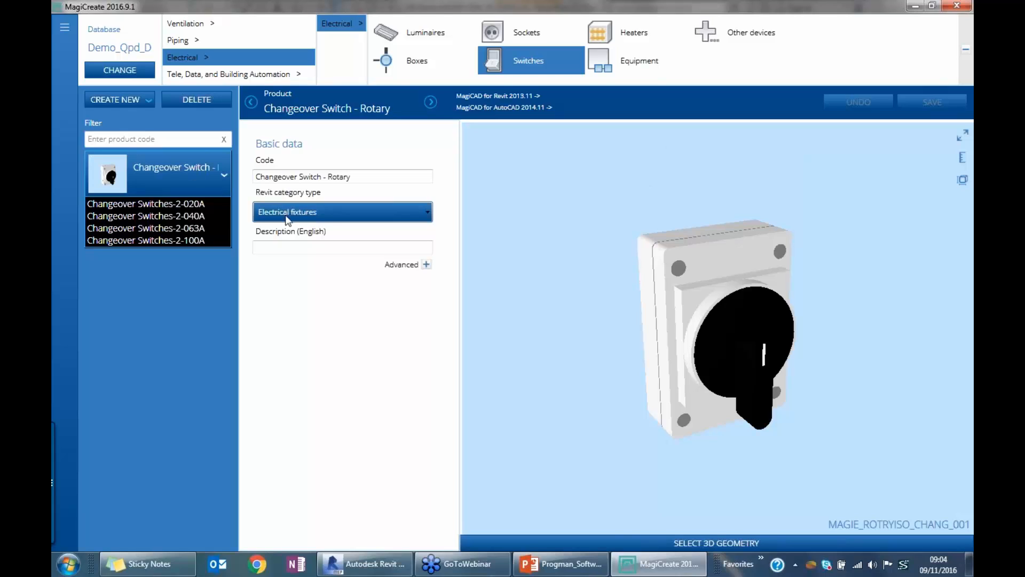
left_click(325, 213)
left_click(323, 251)
Set the rotary changeover switch's Revit category type to Electrical fixtures and save the product
left_click(326, 209)
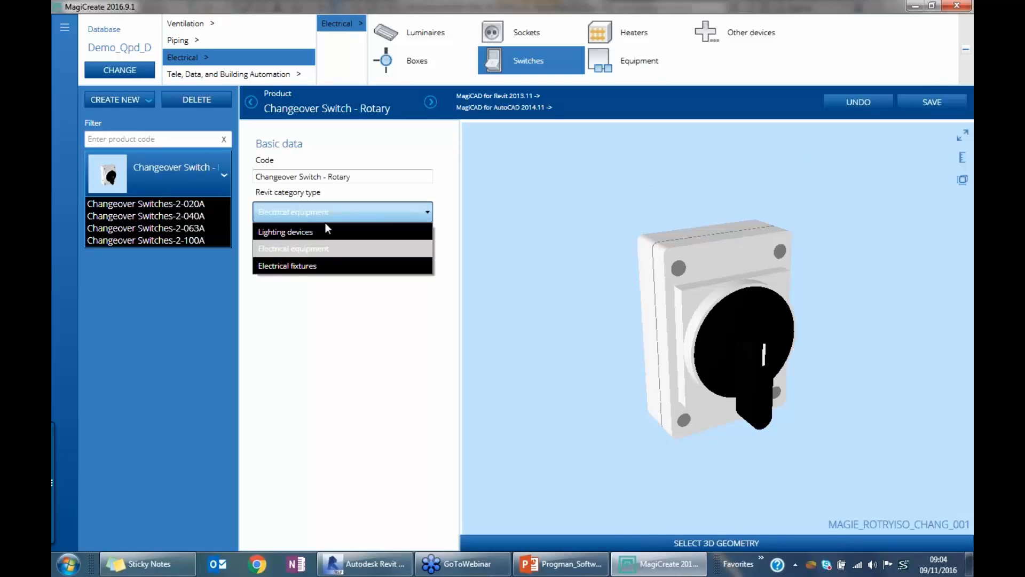
left_click(326, 272)
left_click_drag(683, 320, 664, 288)
middle_click_drag(679, 314, 693, 290)
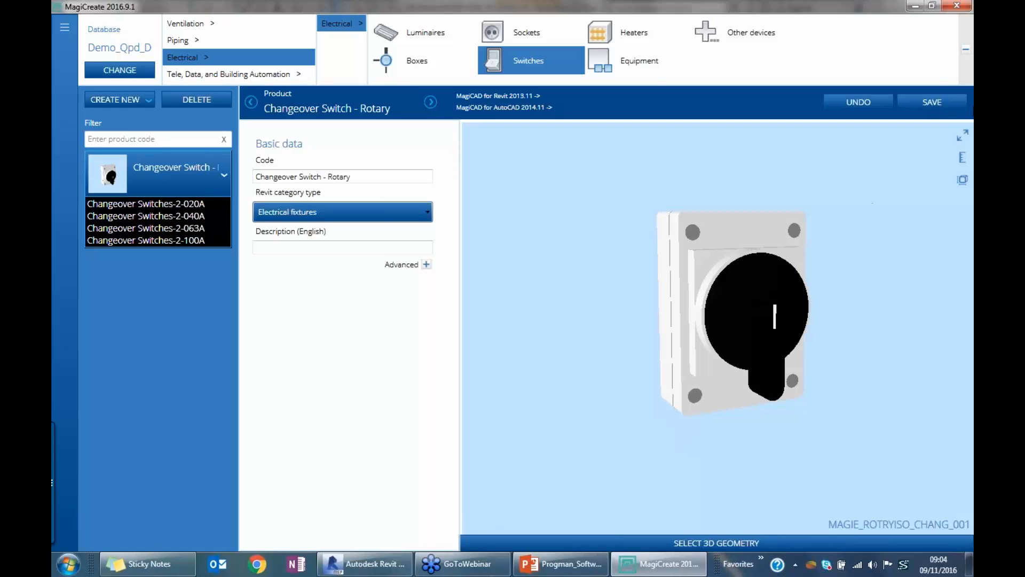
left_click(923, 107)
left_click_drag(607, 303, 661, 306)
Switch to Revit, start the MagiCAD Piping Install Product command and begin adding a new product to the heating radiator dataset
left_click(366, 564)
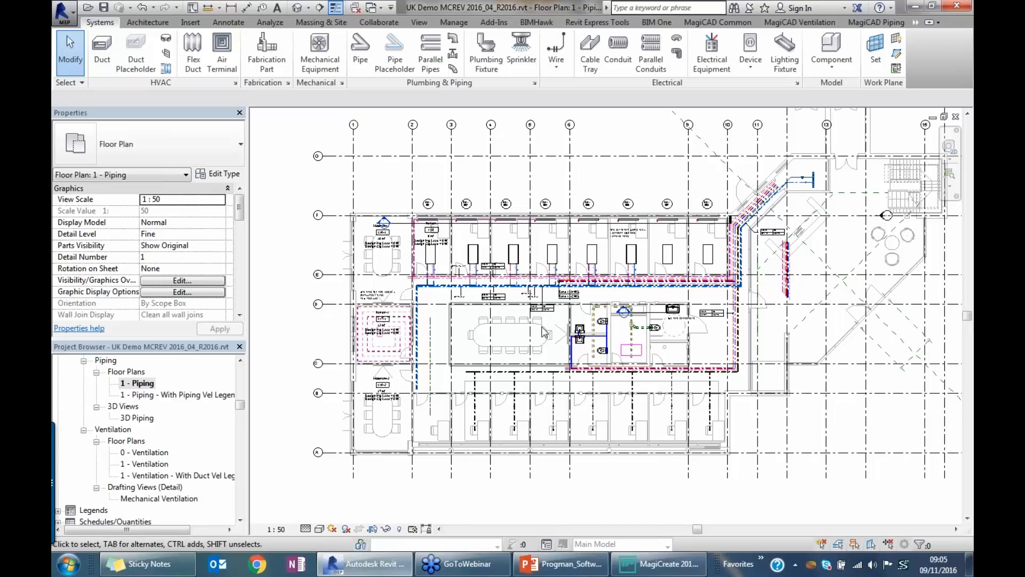
left_click(877, 22)
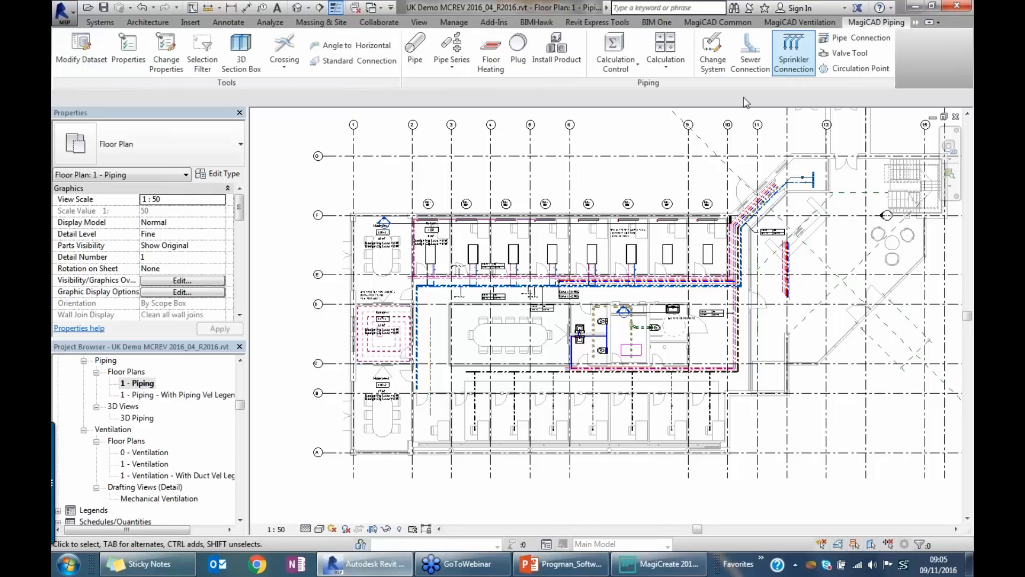
left_click(557, 50)
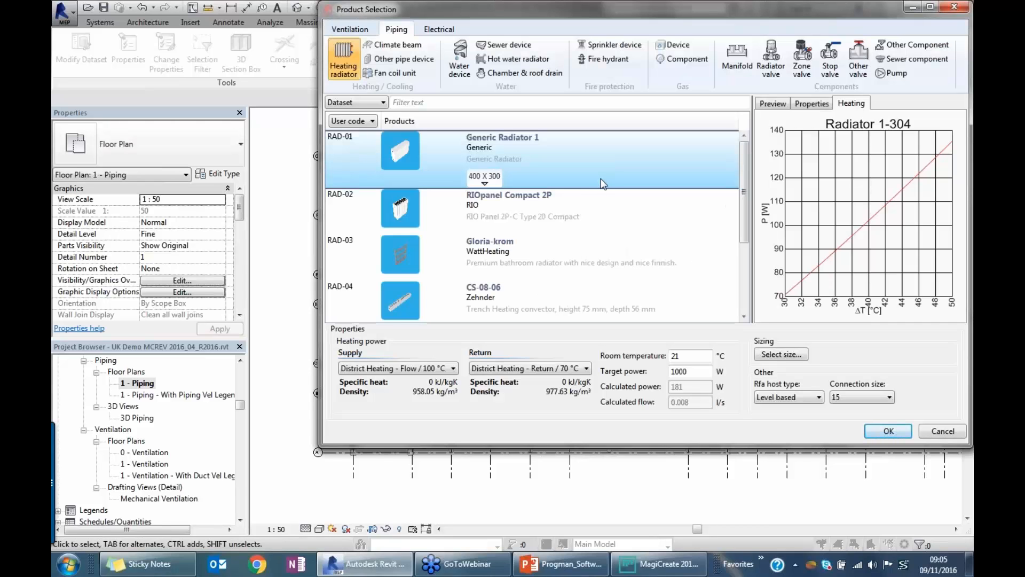
right_click(606, 172)
left_click(638, 209)
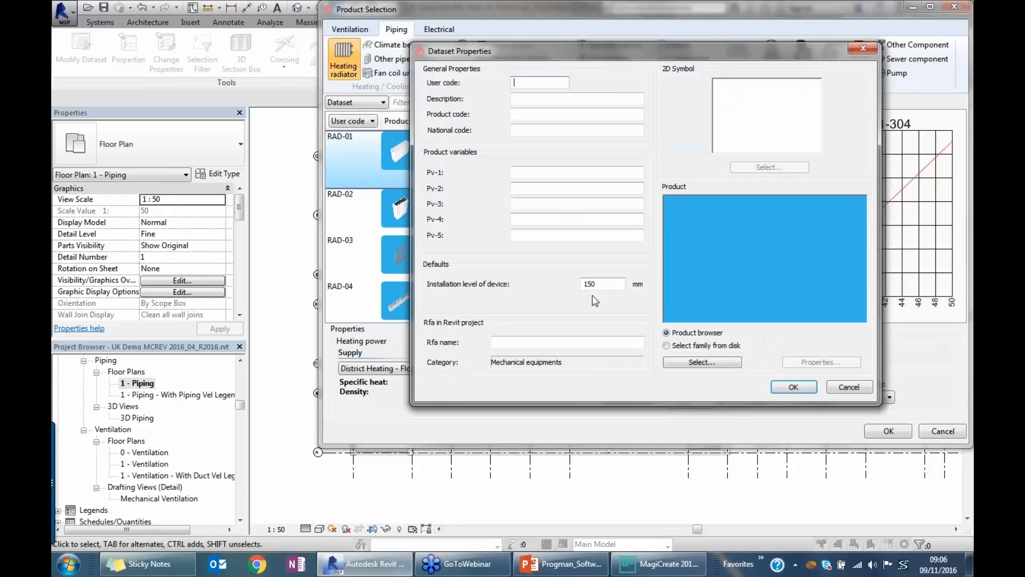
Open the product browser for the new dataset product, set its data source to Local and browse Demo_Qpd_Database
left_click(691, 368)
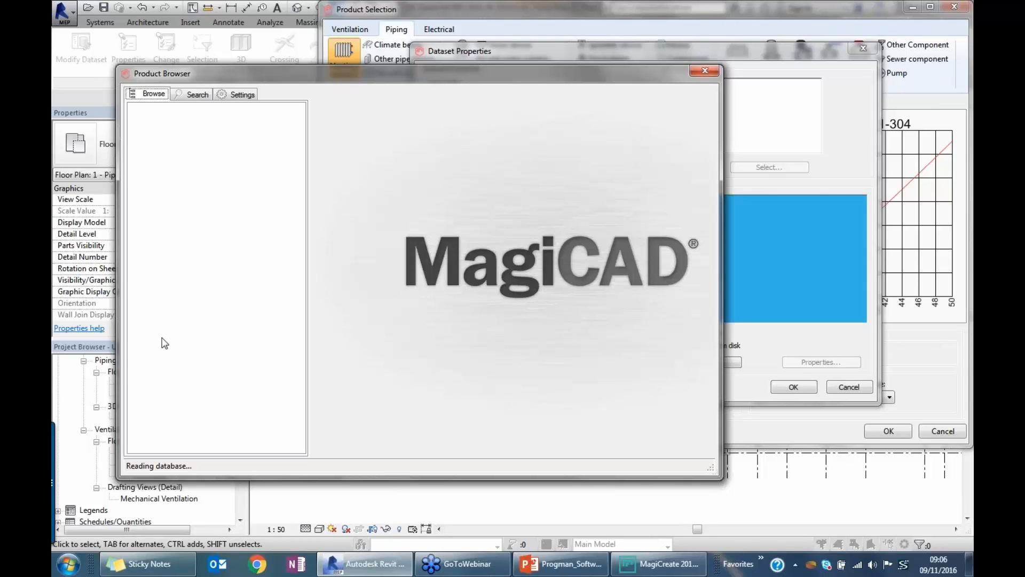
left_click(239, 95)
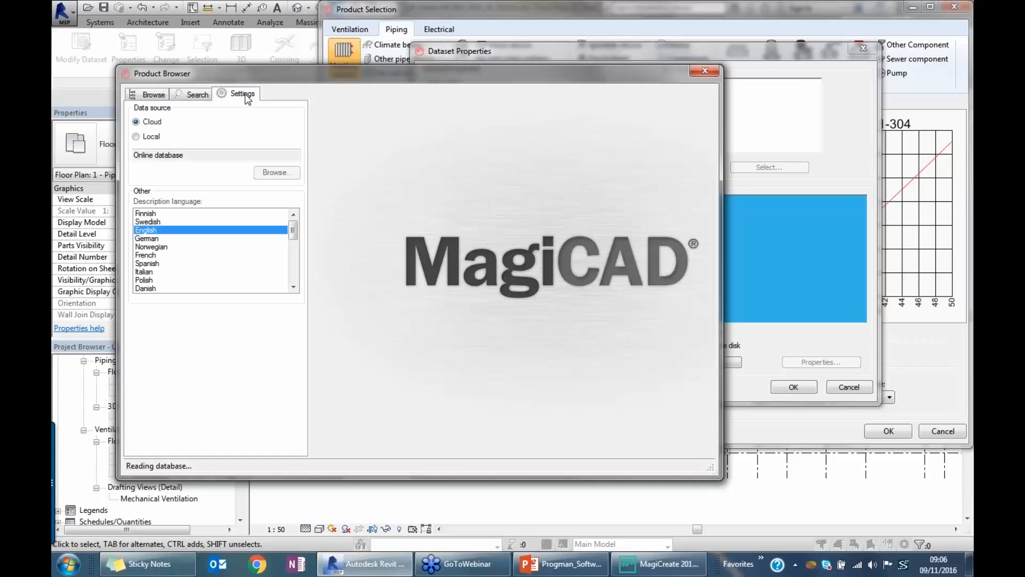
left_click(136, 137)
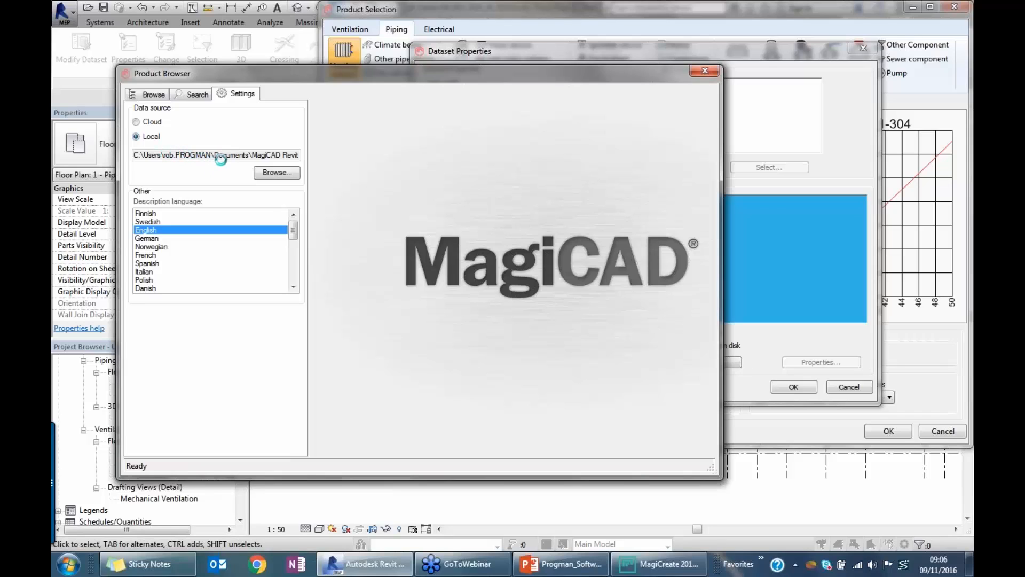
left_click_drag(196, 156, 333, 153)
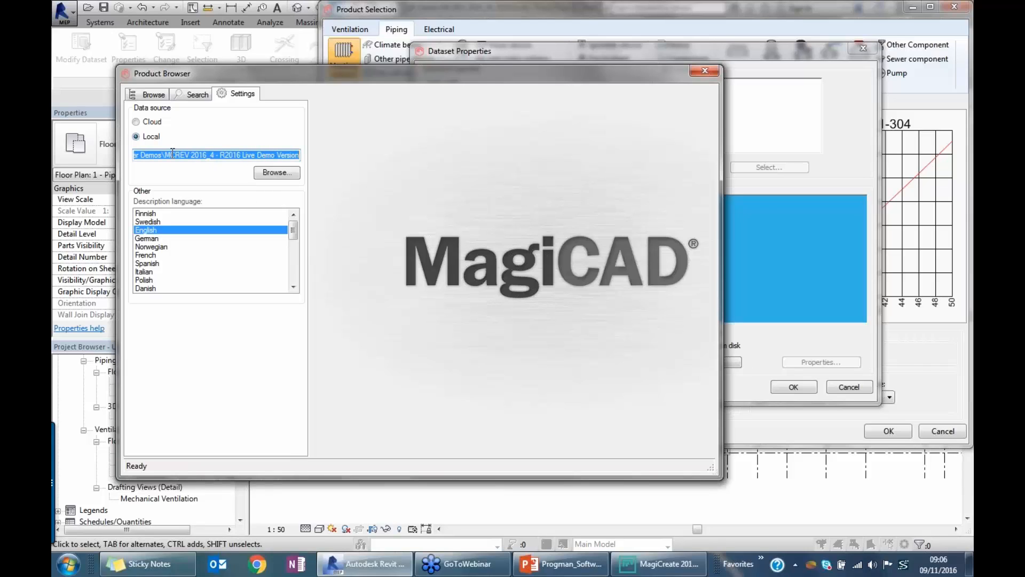
left_click(145, 98)
left_click(170, 109)
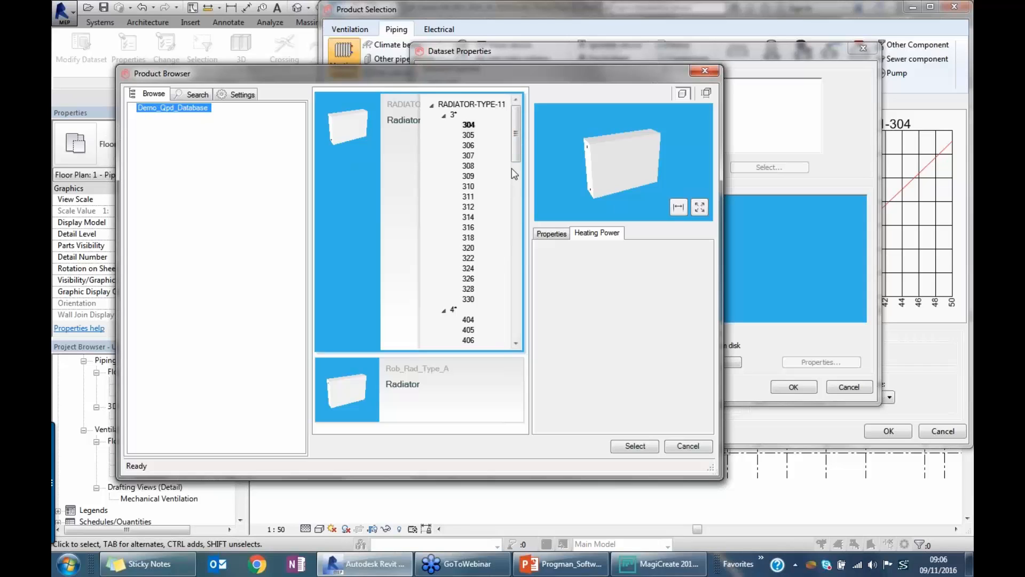
Review the size variants of the Rob_Rad_Type_A radiator, display its preview dimensions and select it as the dataset product
left_click(455, 377)
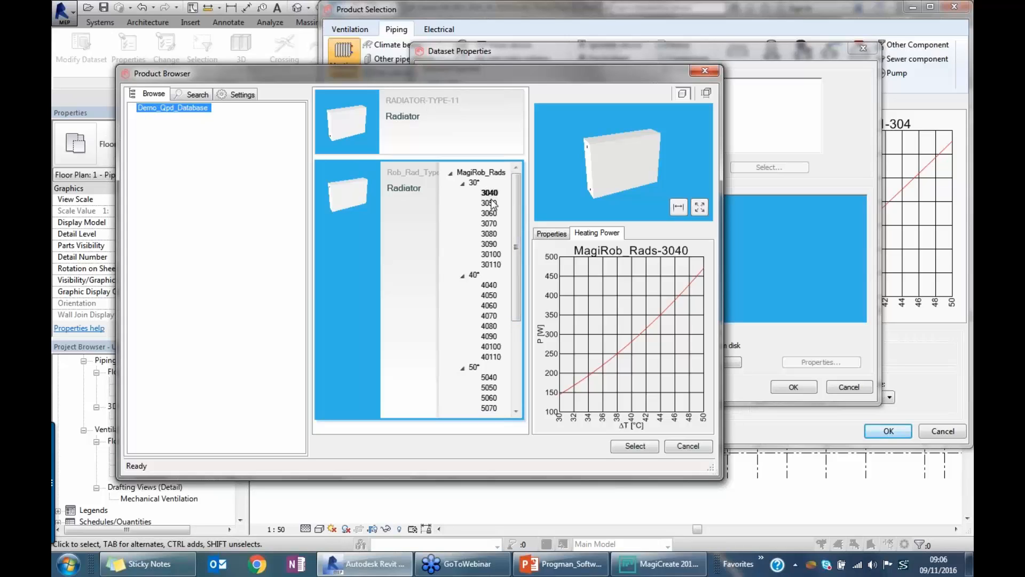
left_click_drag(517, 244, 535, 347)
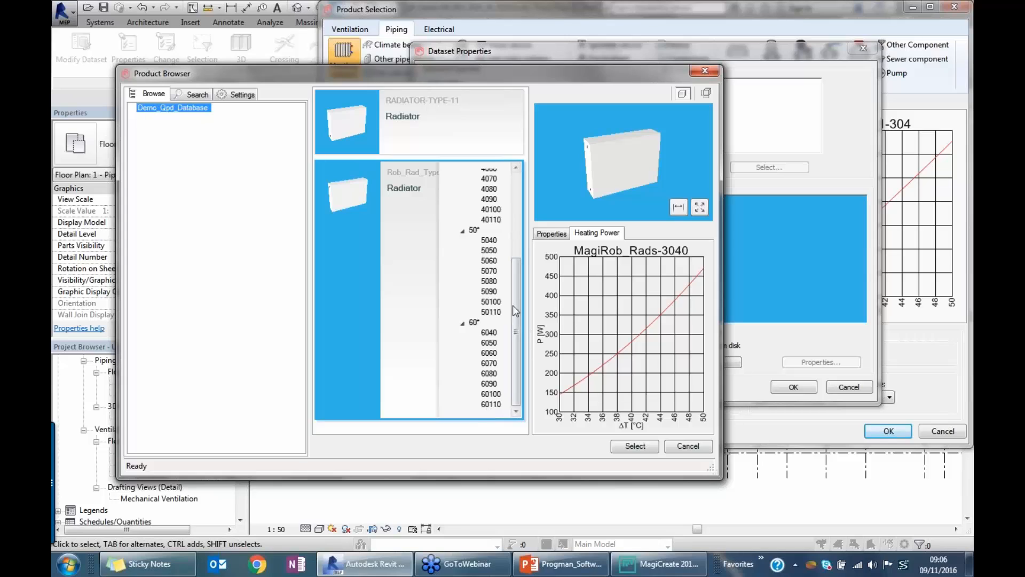
scroll(521, 271, "up", 5)
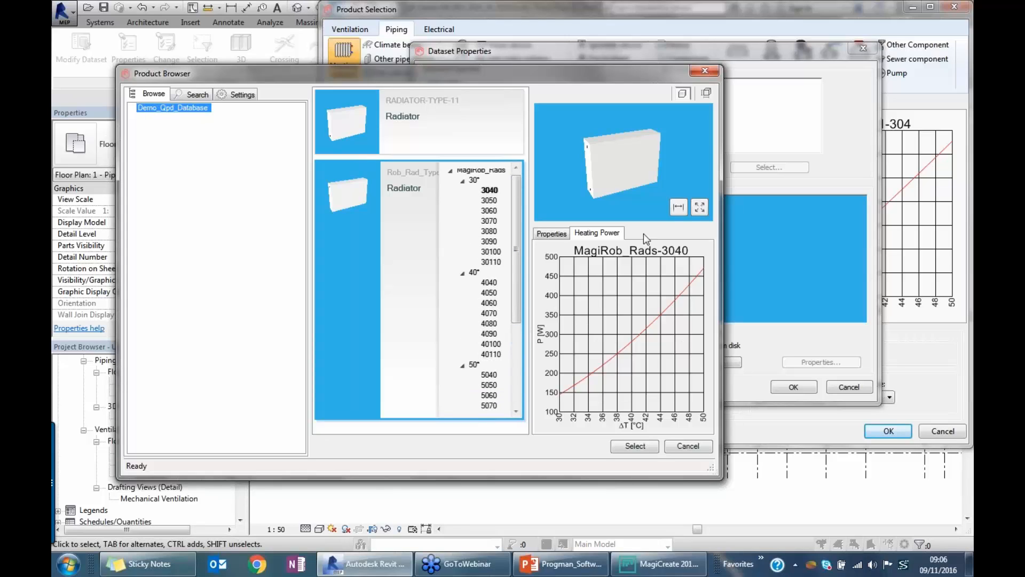
left_click(677, 208)
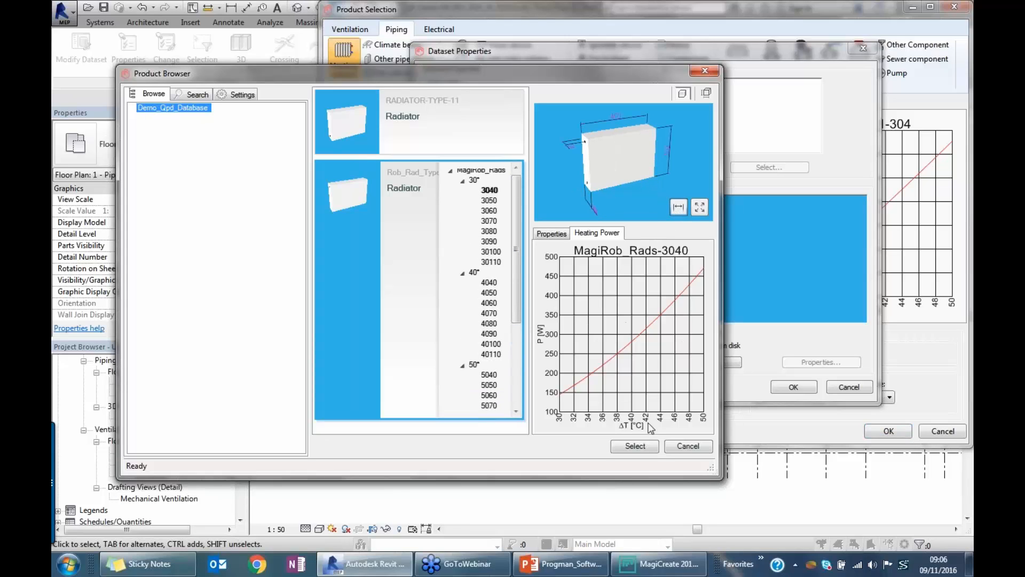
left_click(627, 447)
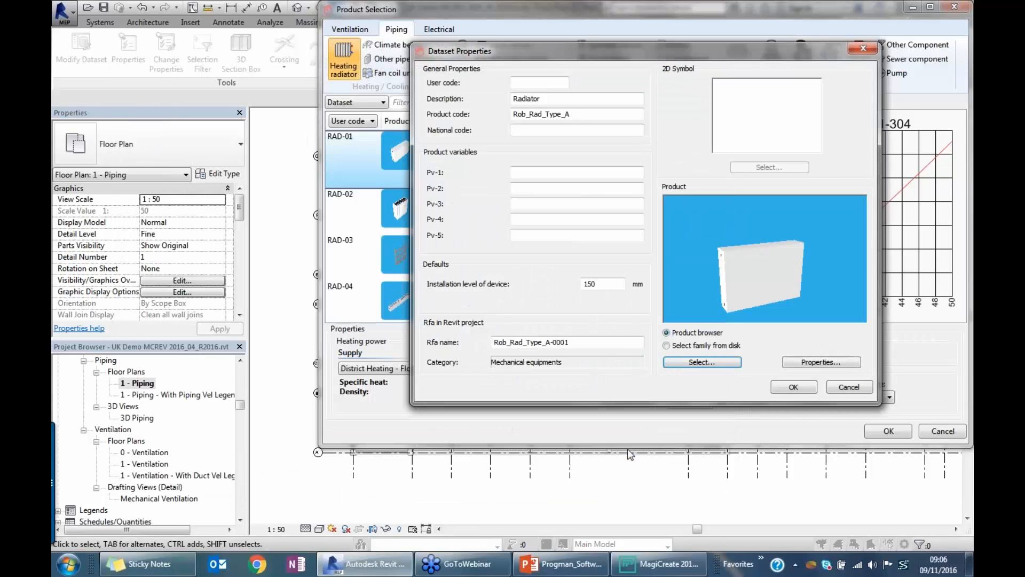
Give the new radiator the user code Rad_A and add it to the dataset with its proposed Rfa name
left_click(553, 83)
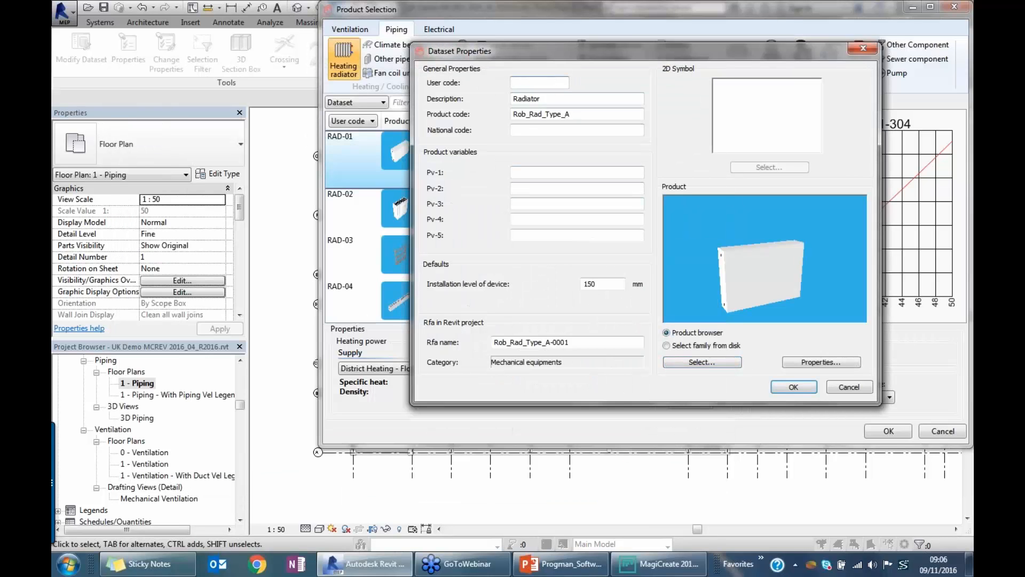
type("_A")
double_click(554, 342)
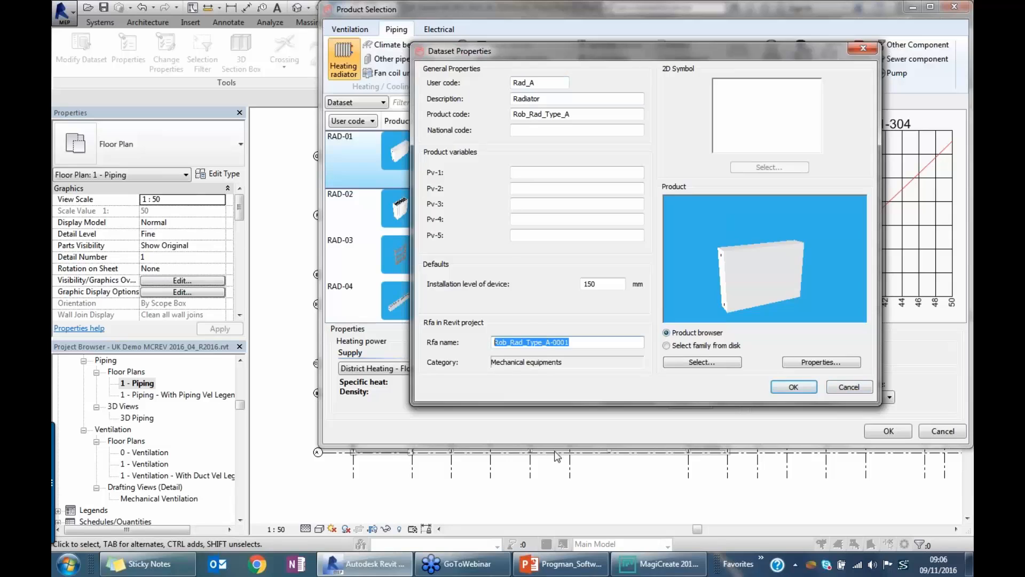
left_click(793, 388)
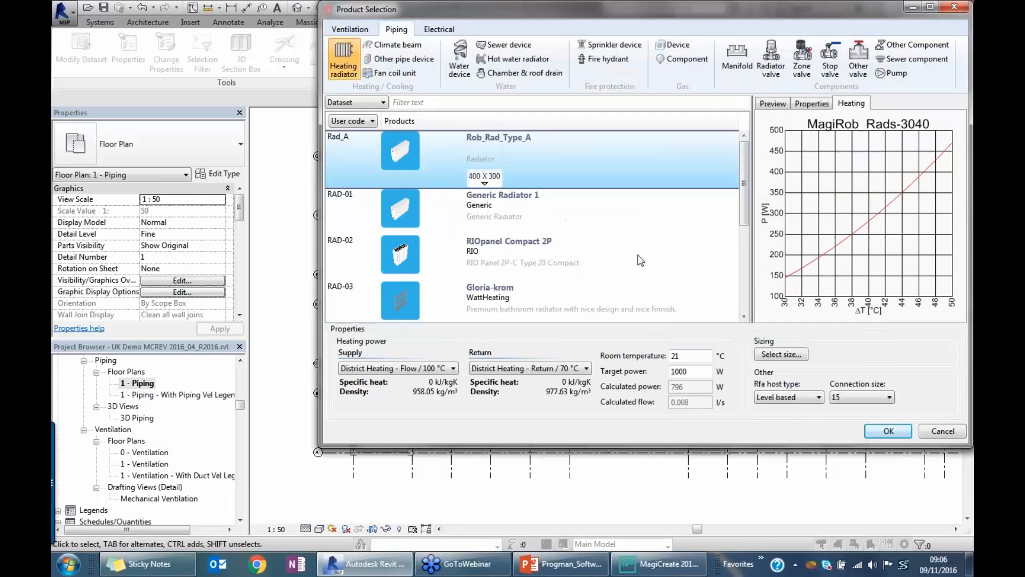
Set the radiator's supply system to LTHW VT - Flow / 85 °C and its return system to LTHW VT - Return / 60 °C
left_click(454, 368)
left_click(425, 428)
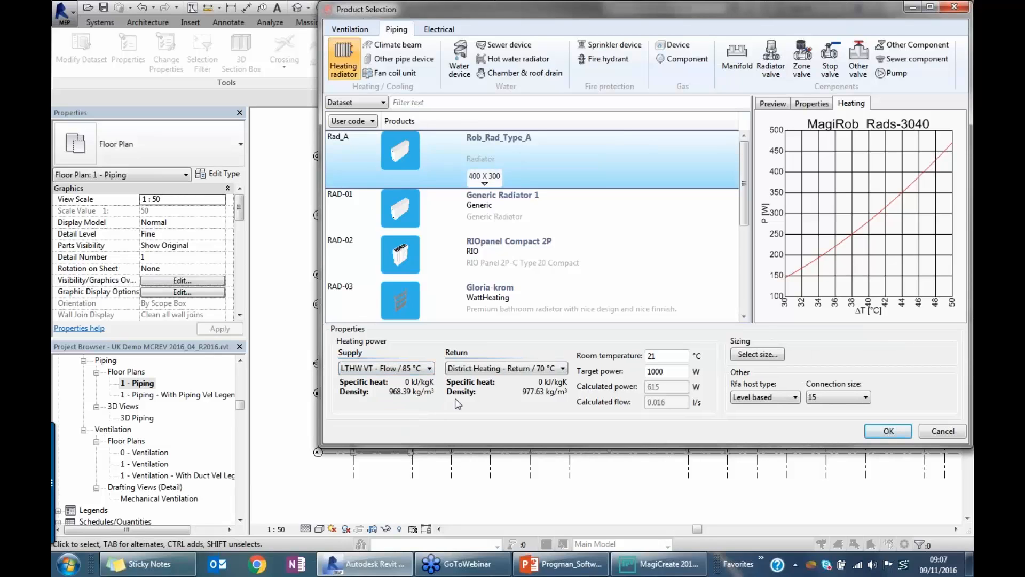
left_click(508, 368)
left_click(506, 428)
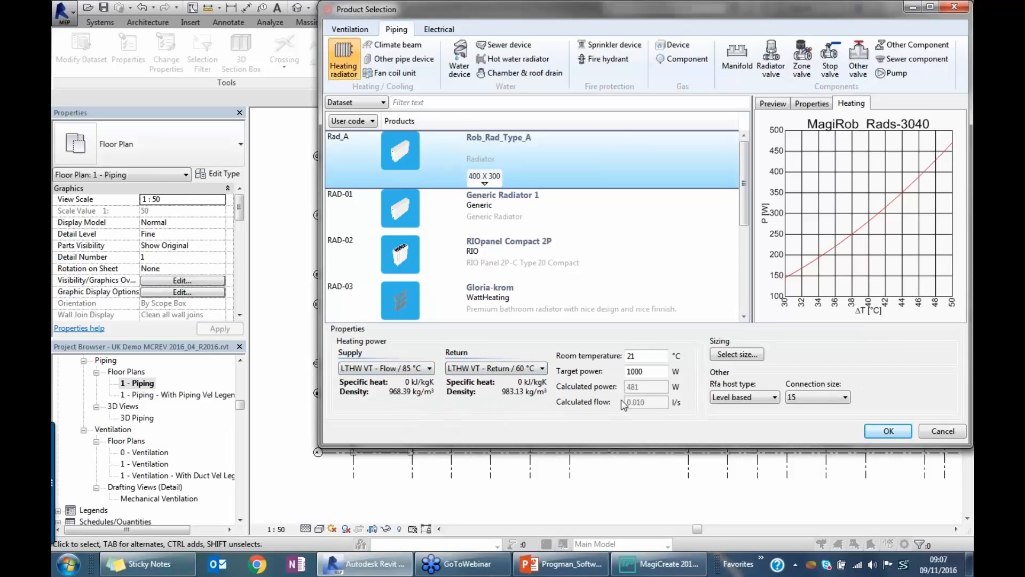
Set the Rad_A radiator's width to 800 and its height to 400
double_click(654, 376)
left_click(500, 181)
left_click(505, 190)
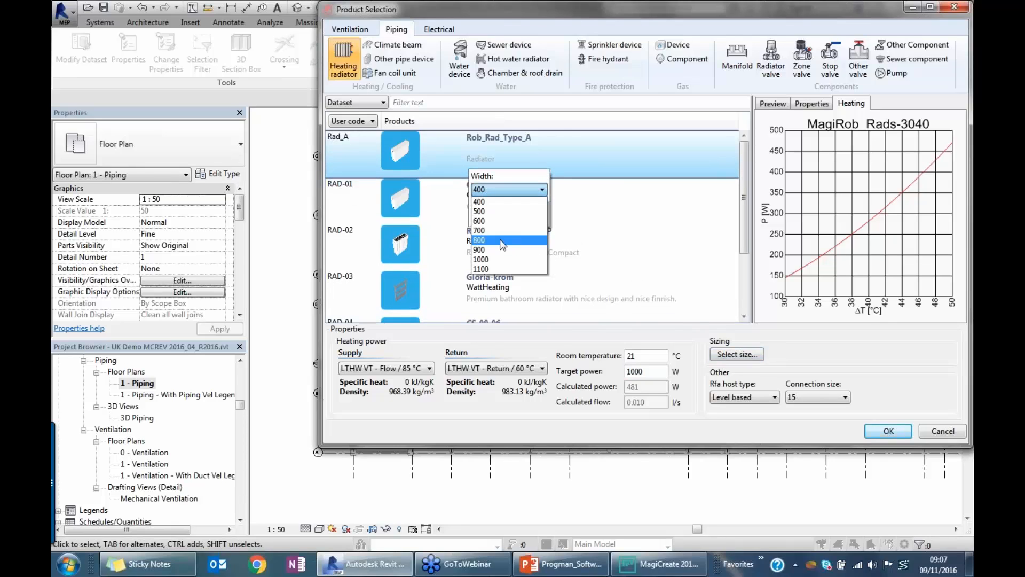
left_click(502, 240)
left_click(499, 216)
left_click(499, 239)
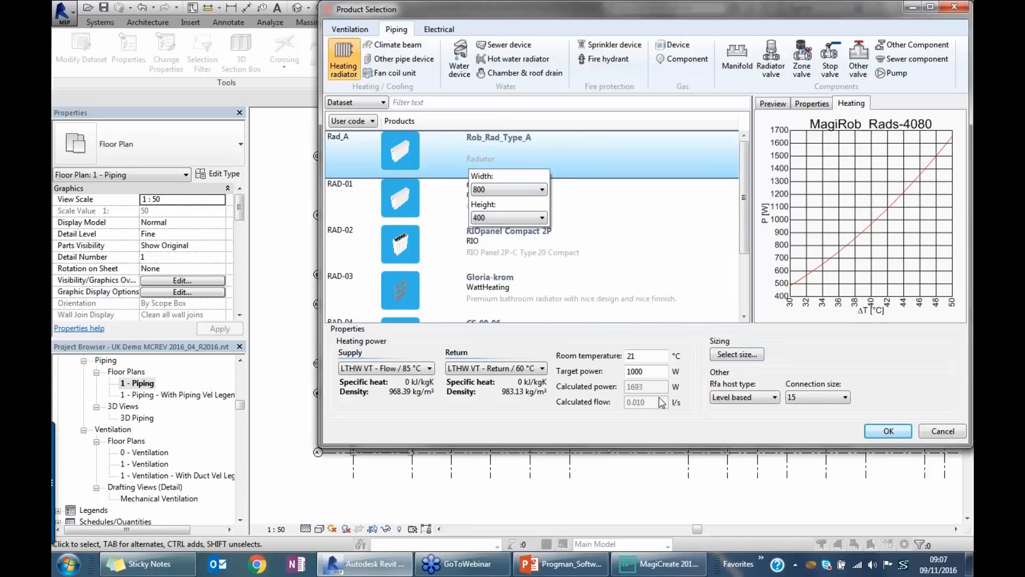
Size the radiator for the target power by choosing MagiRob_Rads-3090, and accept the product for installation in the floor plan
left_click(737, 354)
left_click(606, 267)
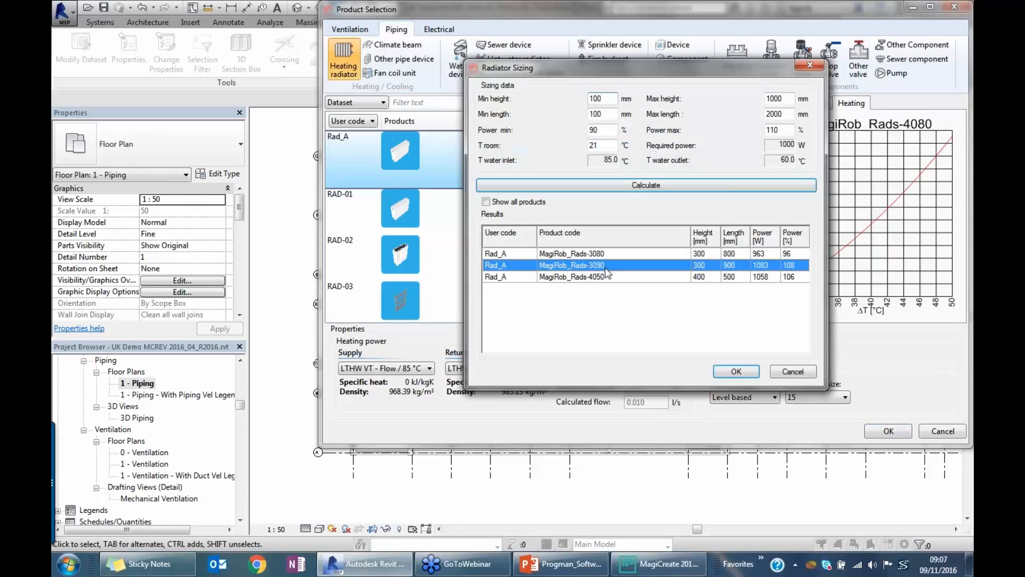
left_click(736, 371)
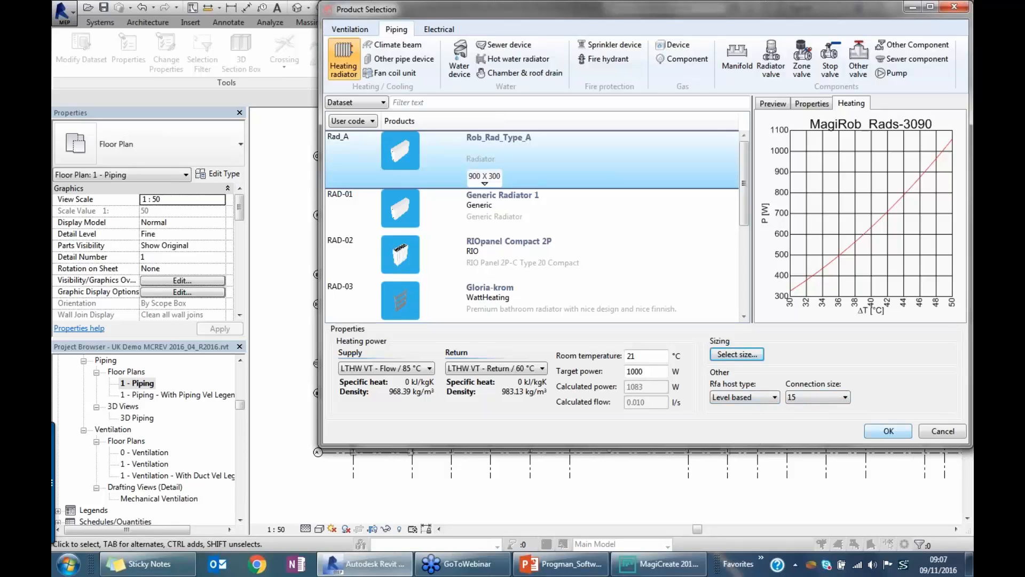
left_click(889, 431)
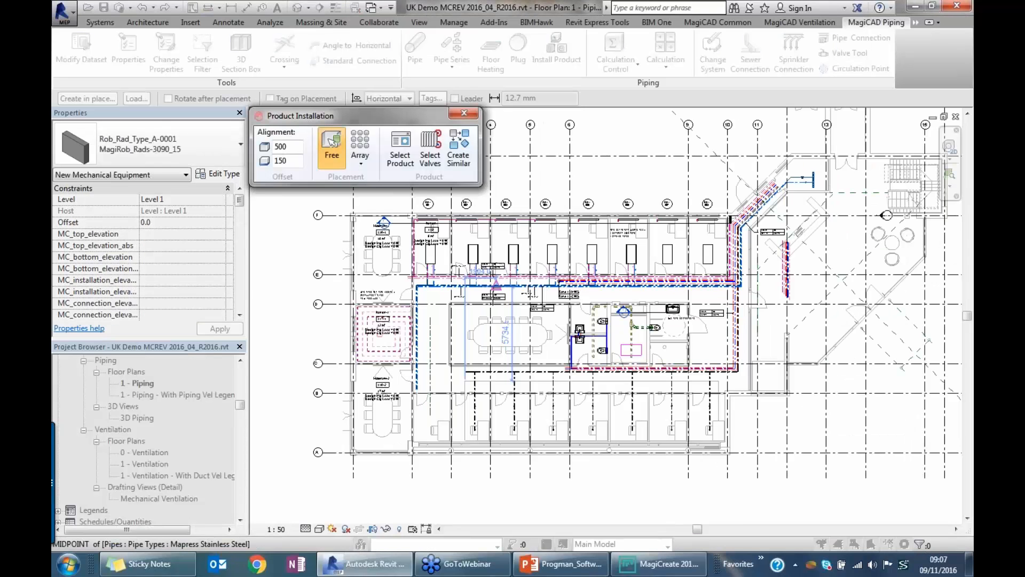
middle_click_drag(499, 327, 507, 367)
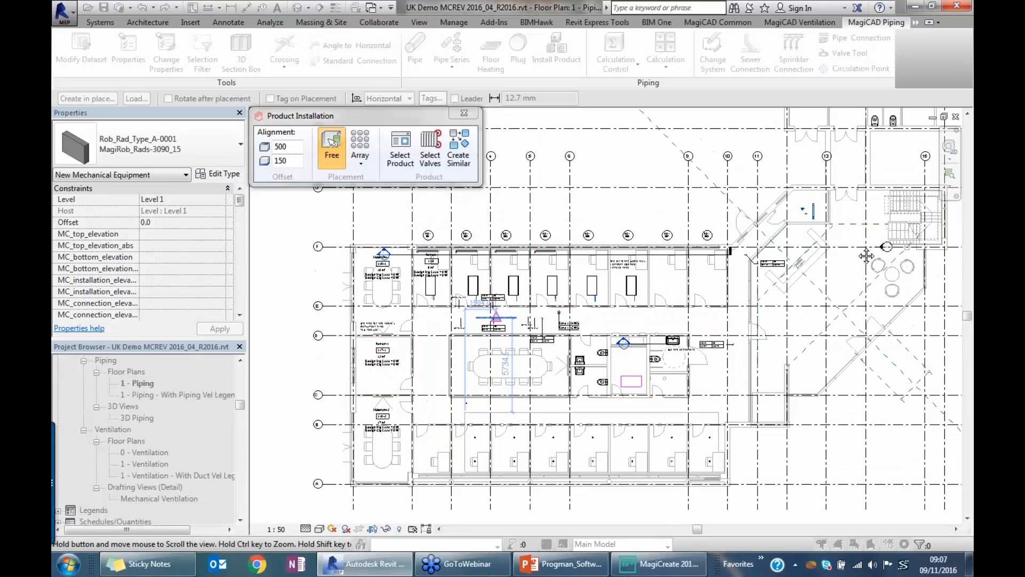
Place the radiator just below the upper wall of the wide room and move its inlet and outlet to opposite bottom corners
middle_click_drag(888, 235, 694, 416)
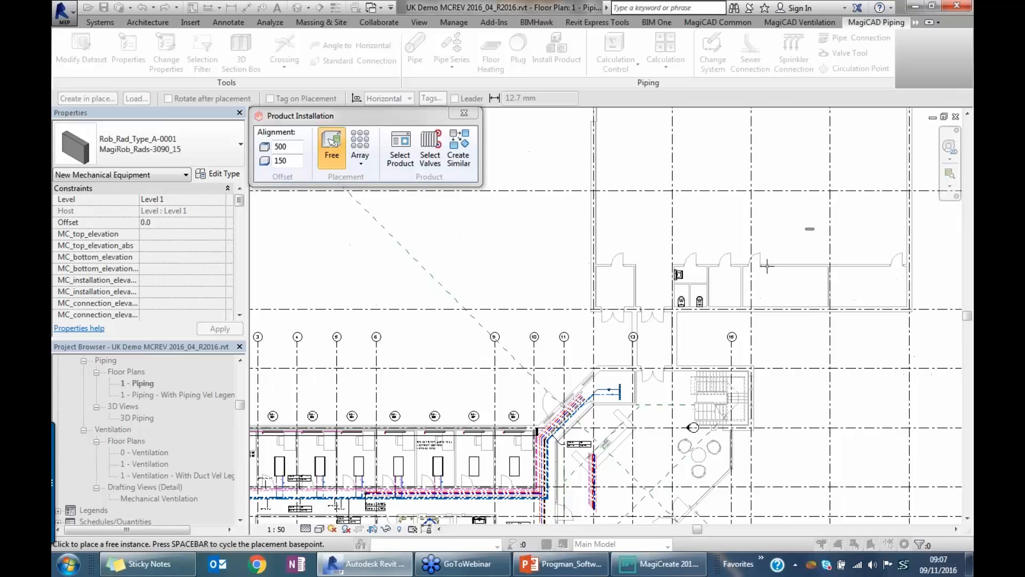
scroll(750, 276, "up", 6)
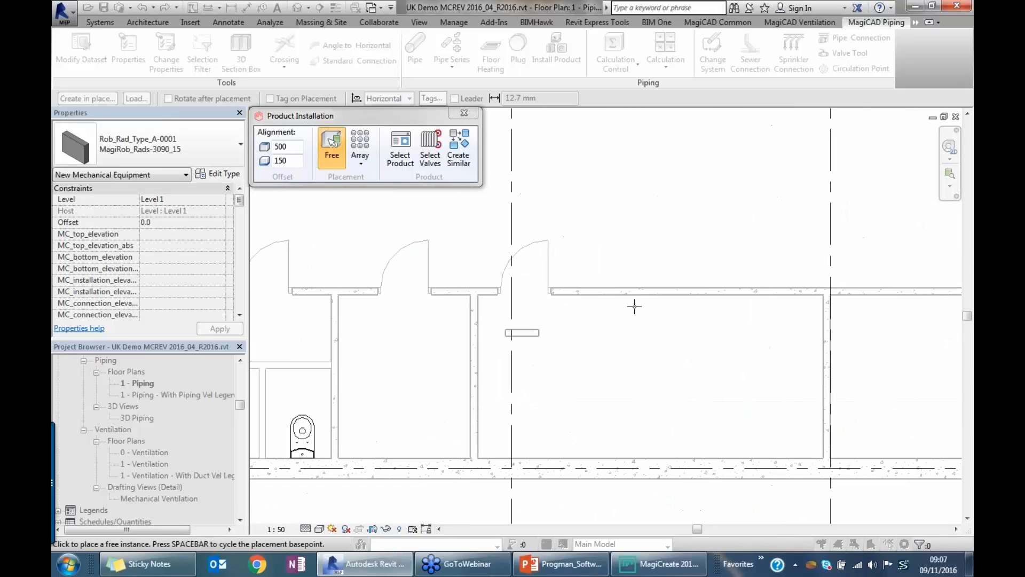
left_click(658, 307)
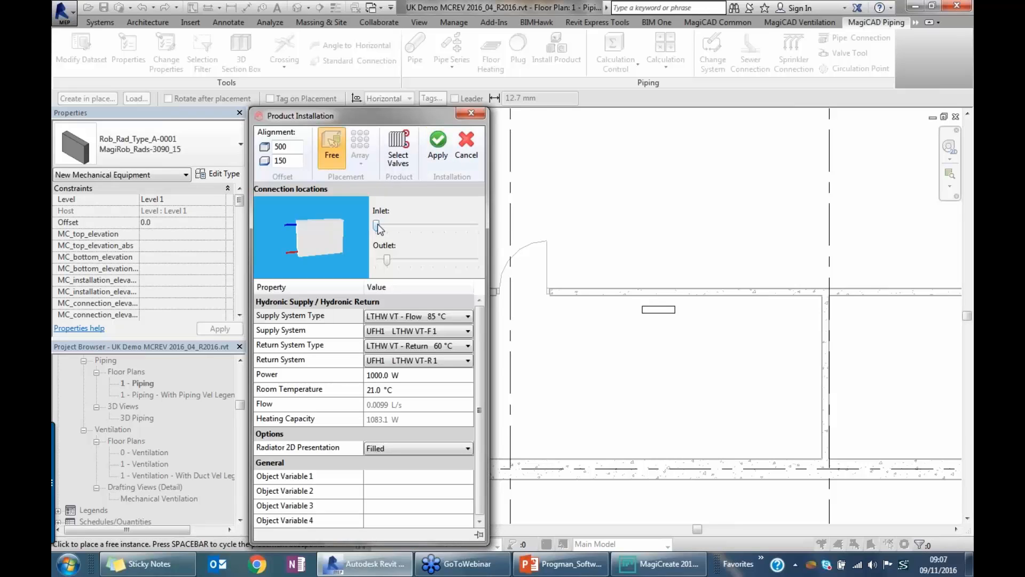
left_click_drag(377, 226, 410, 225)
left_click_drag(385, 260, 374, 261)
Preview a valve selection for the radiator with radiator valve TRV-01 and stop valve LSV-03, without applying it
left_click(401, 159)
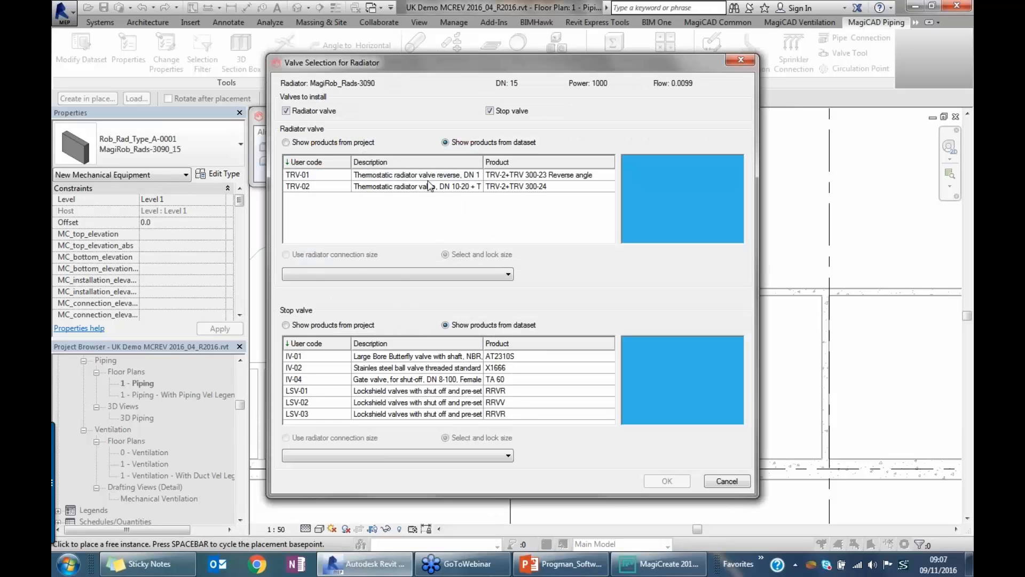
left_click(425, 174)
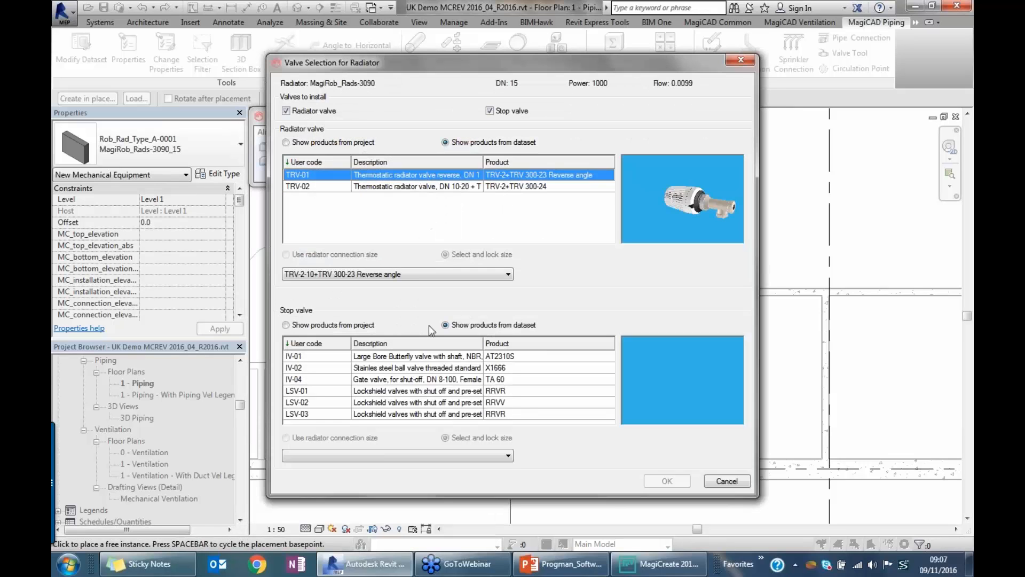
left_click(444, 414)
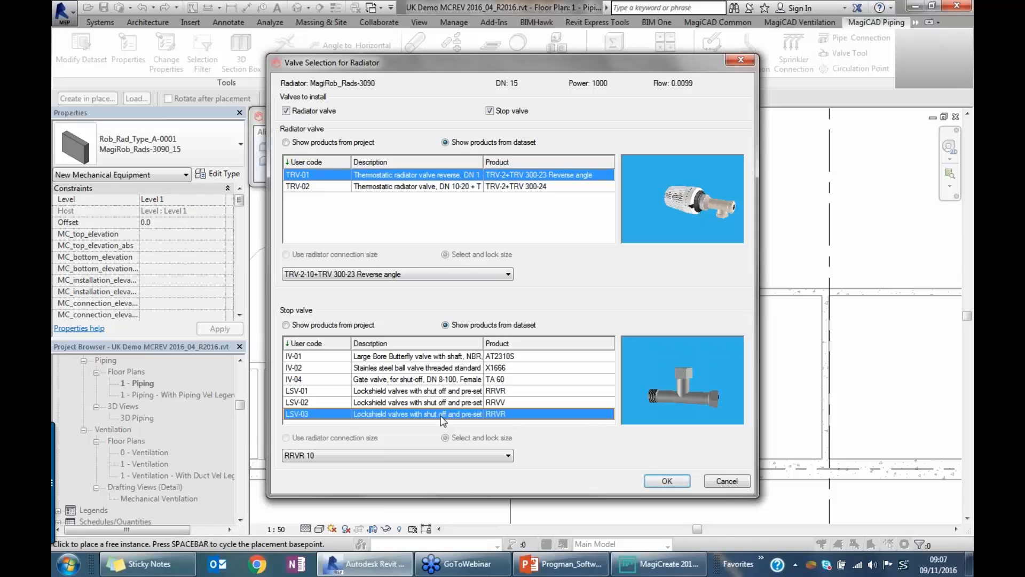
left_click(732, 481)
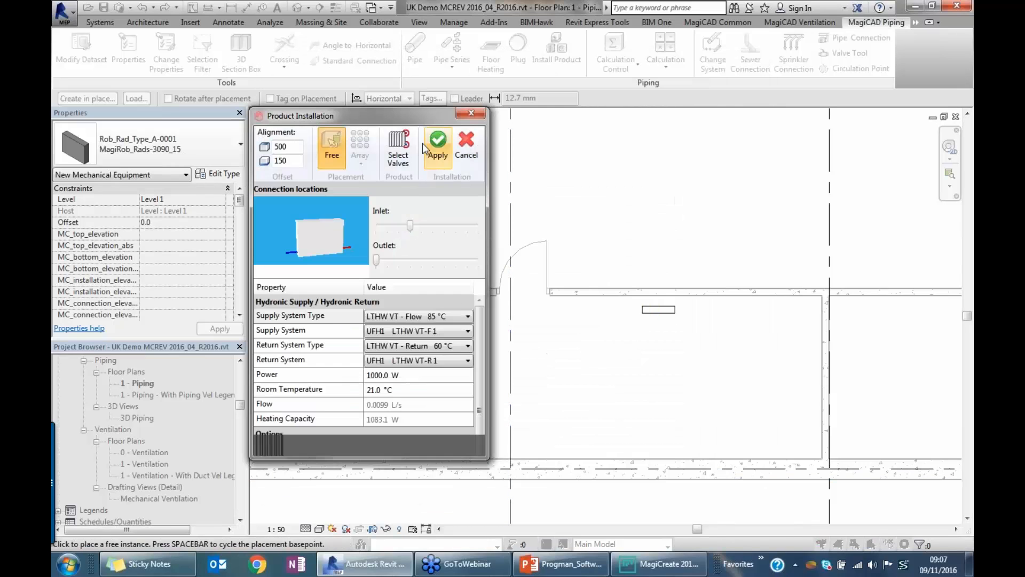
Apply the radiator's installation and finish placing products
left_click(437, 147)
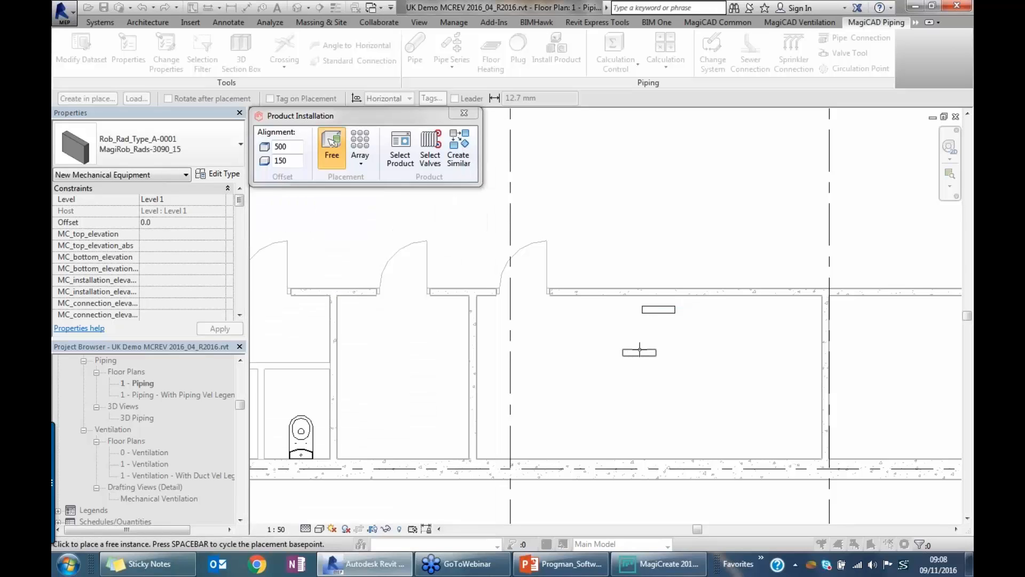
key("Escape")
Examine the installed radiator's product properties, rotating its 3D preview with the dimension lines shown
left_click(626, 364)
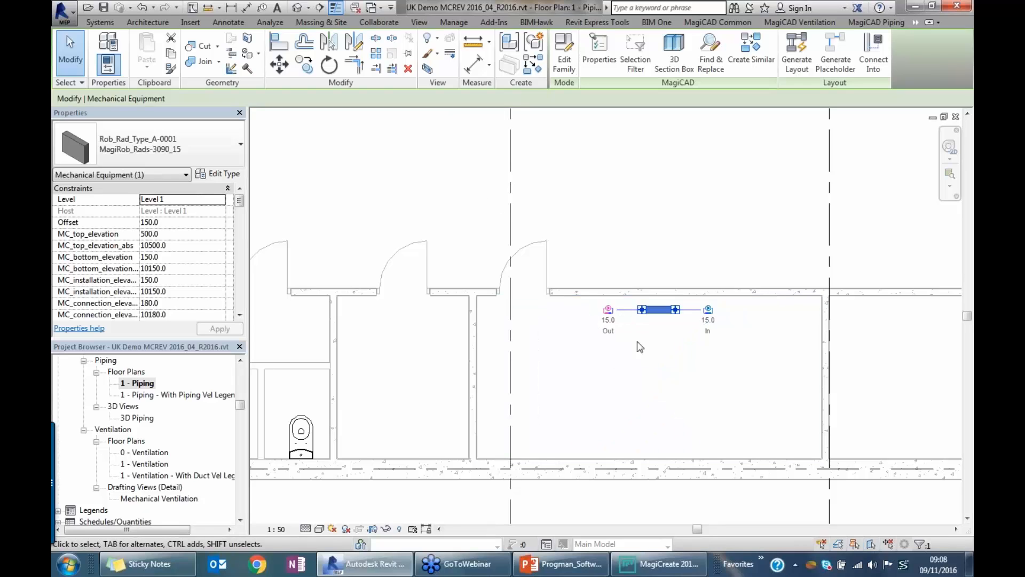
left_click(598, 52)
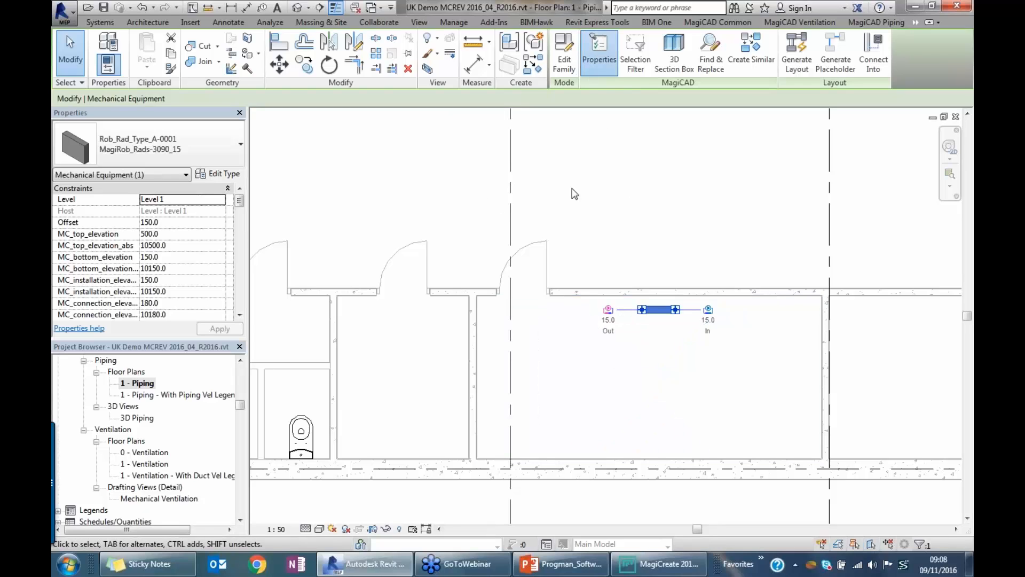
left_click_drag(394, 289, 421, 297)
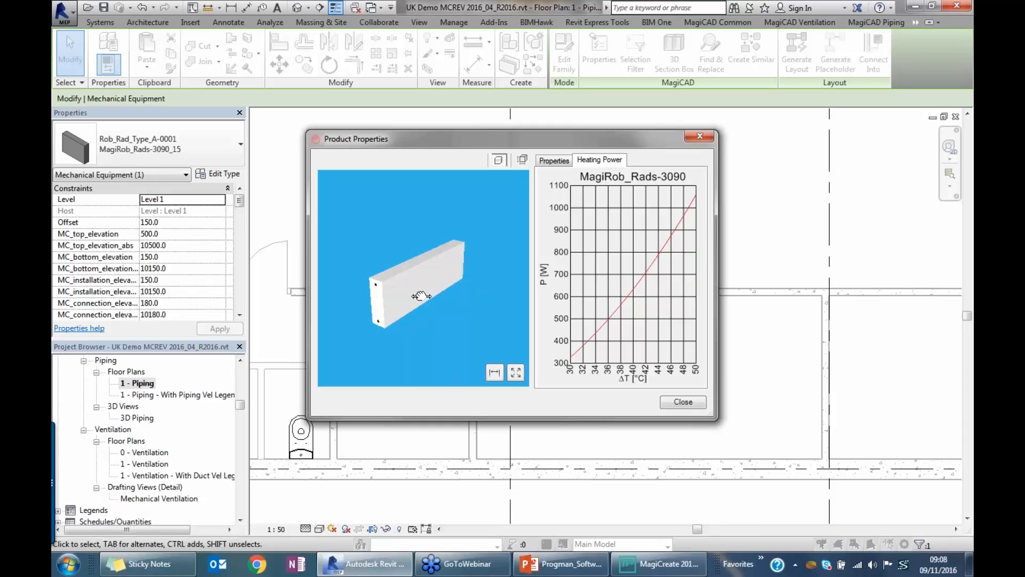
left_click(492, 370)
left_click_drag(470, 232, 450, 228)
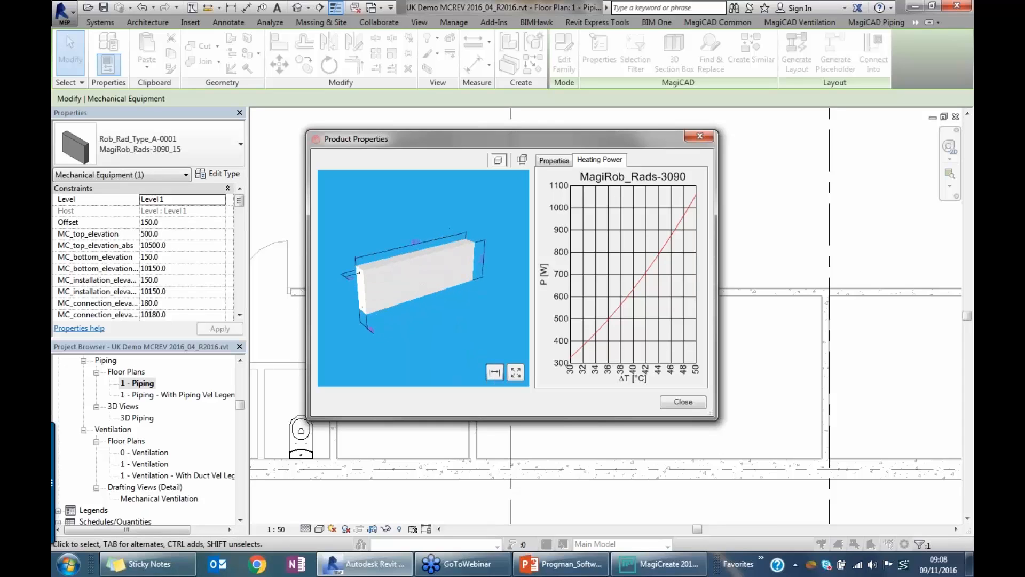
left_click(679, 405)
double_click(659, 308)
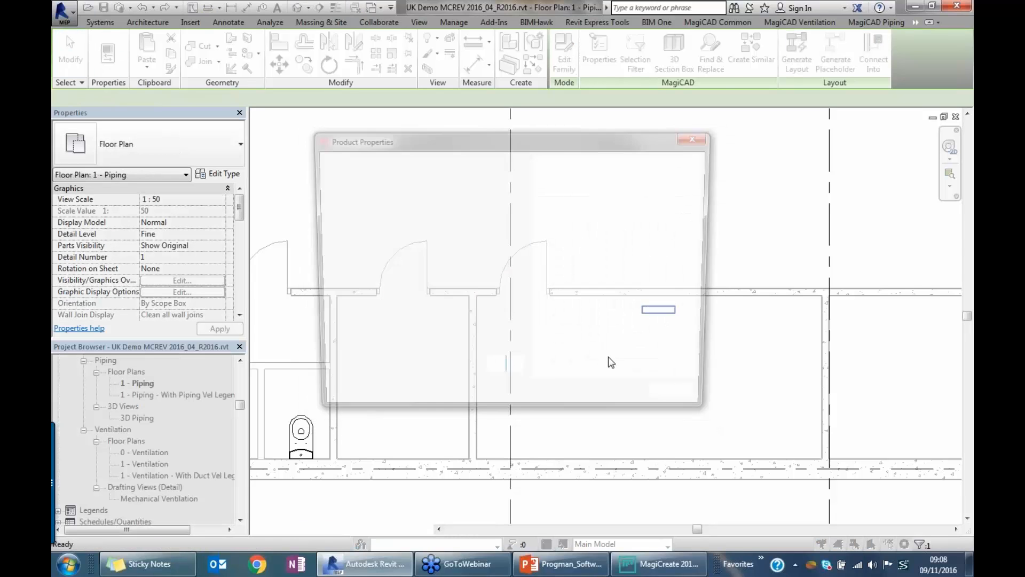
key("Escape")
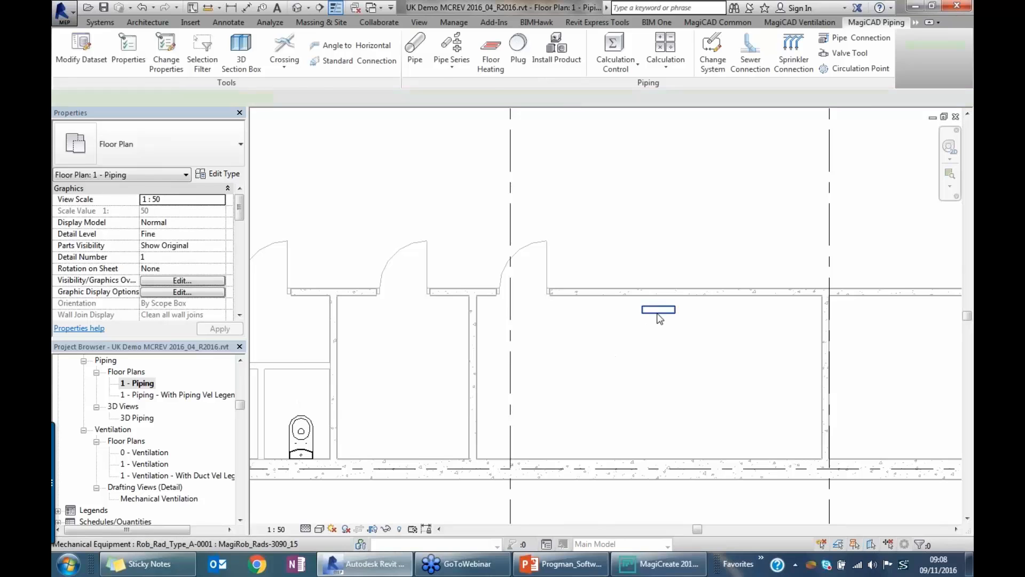
Draw a copper pipe from the radiator's Out connector, 500 mm straight out and about 400 mm away from the wall
left_click(657, 312)
left_click(608, 309)
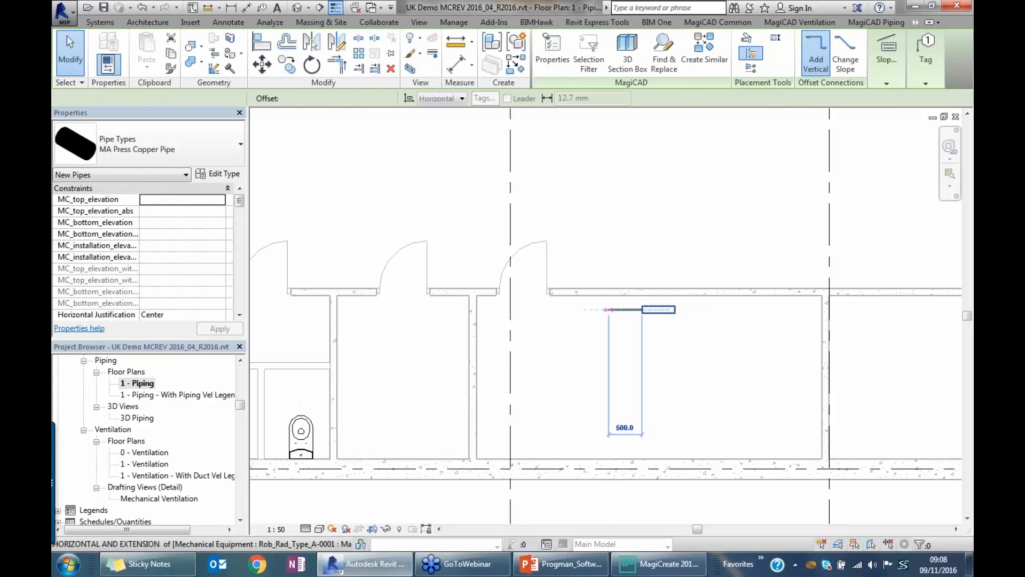
left_click(609, 337)
key("Escape")
key("Escape")
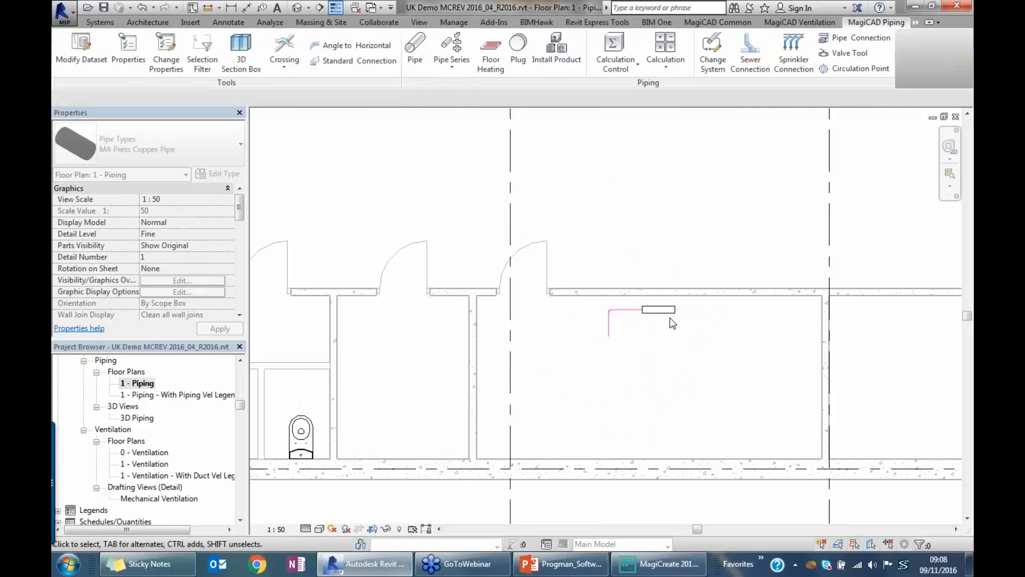
Draw a matching 15 mm copper pipe from the radiator's In connector, turning 90° away from the wall
left_click(674, 319)
left_click(709, 309)
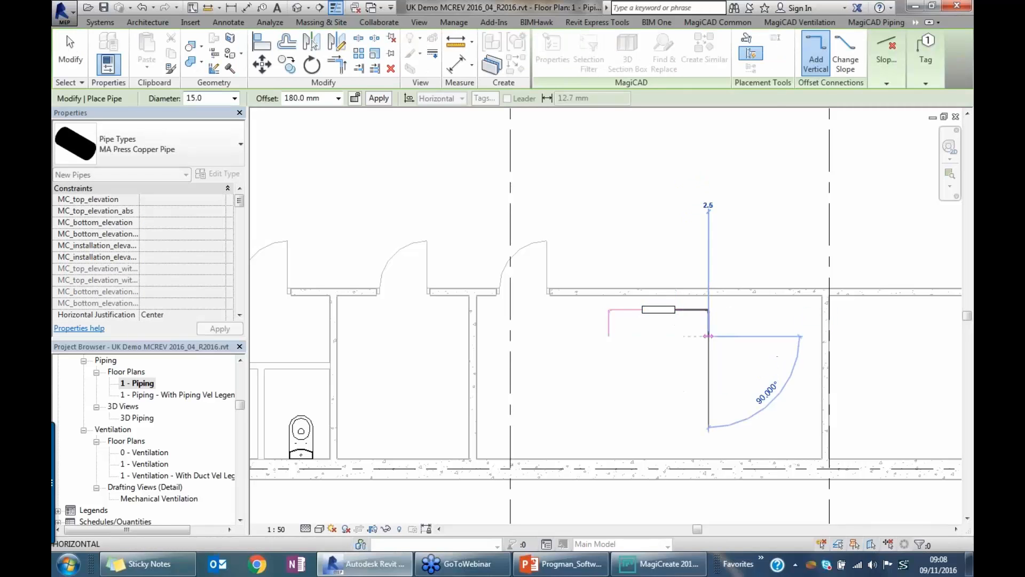
left_click(710, 336)
key("Escape")
key("Escape")
Balance the radiator's pipe network to minimum pressure with the index route highlighted, and update the results to the model
scroll(657, 326, "up", 1)
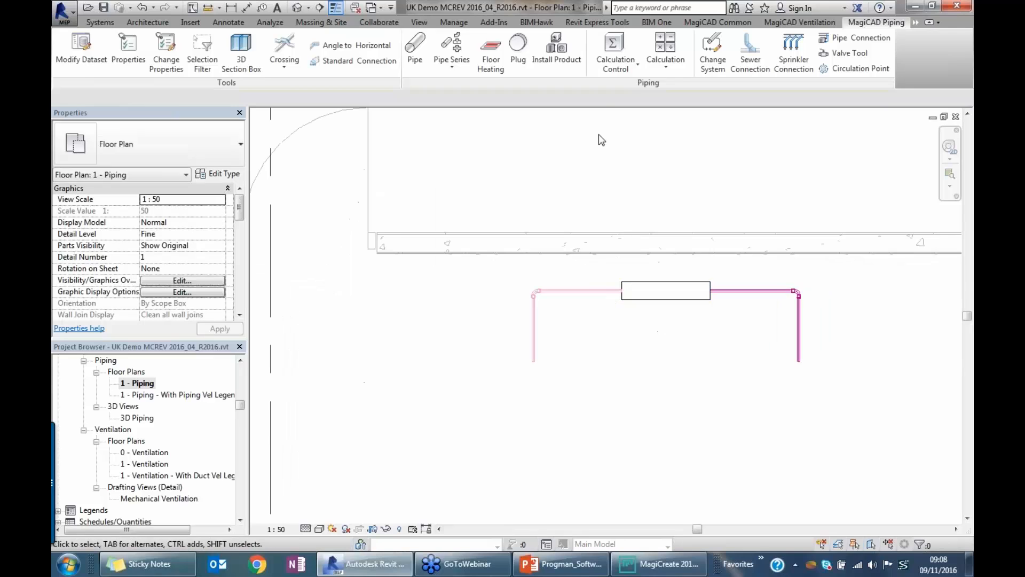
left_click(665, 53)
left_click(679, 141)
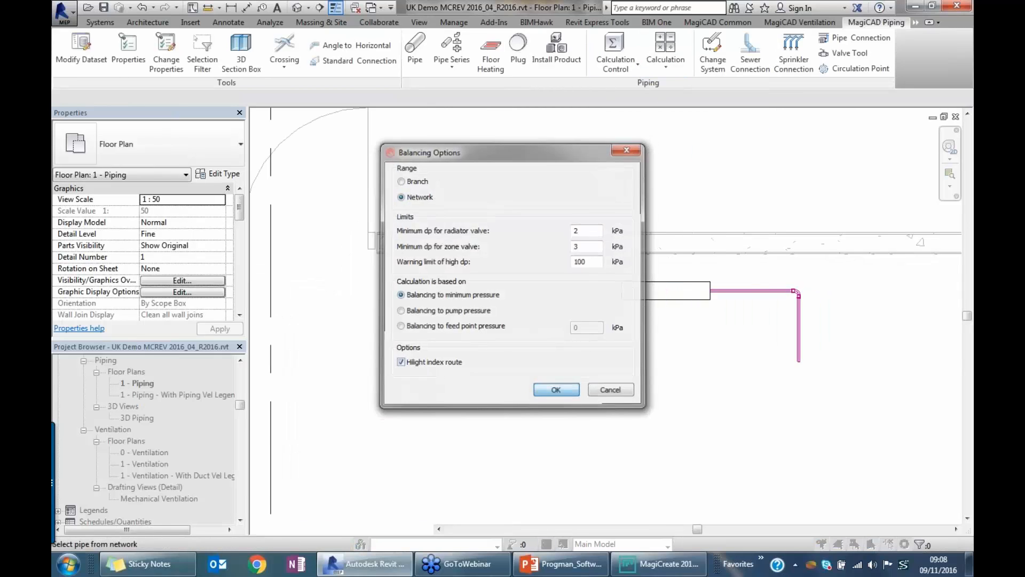
left_click(611, 389)
left_click(533, 357)
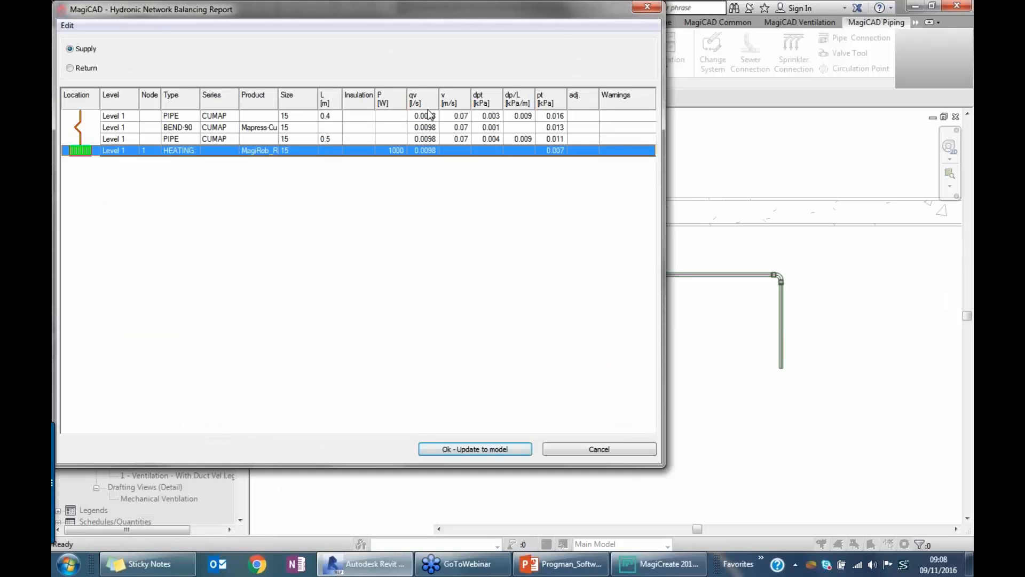
left_click(470, 449)
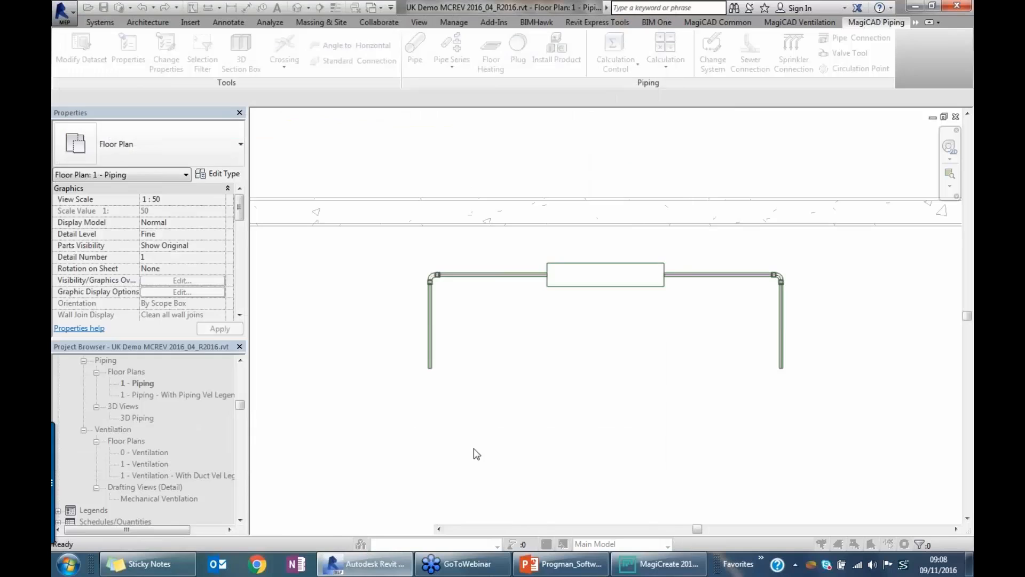
left_click(594, 417)
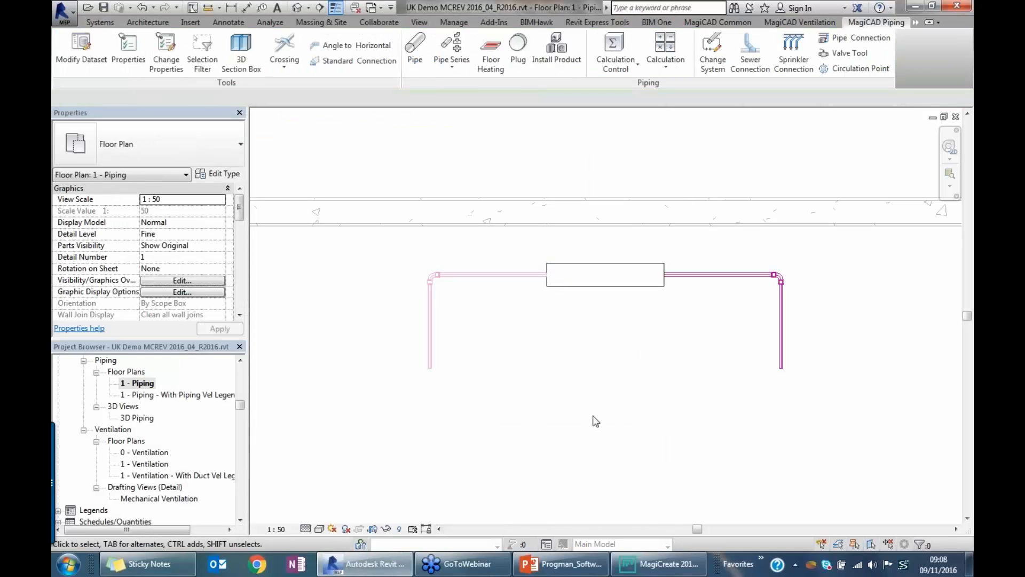
Open the 1 - Ventilation floor plan and bring up the dataset's supply air devices for product installation
scroll(596, 422, "down", 5)
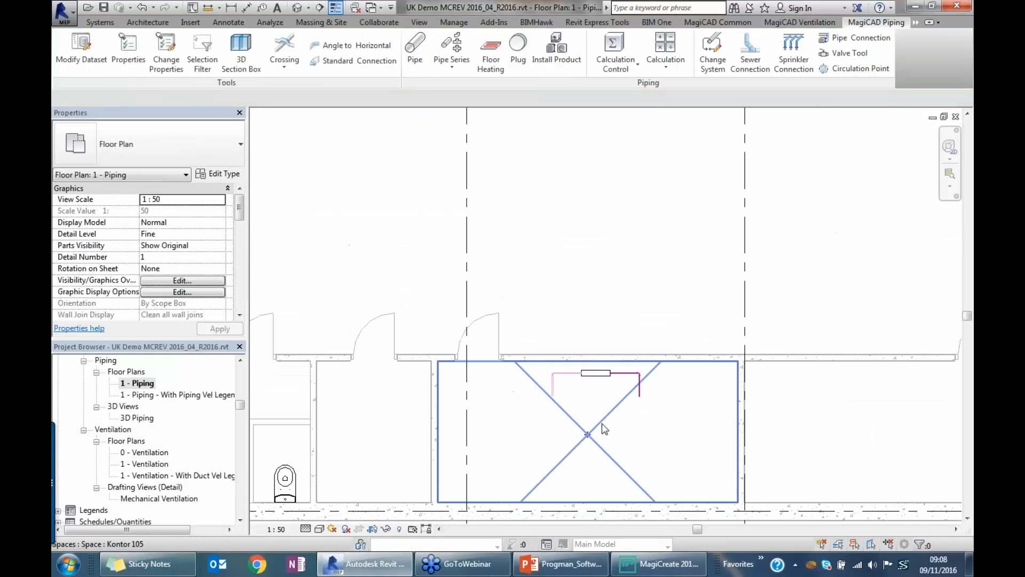
middle_click_drag(587, 434, 460, 370)
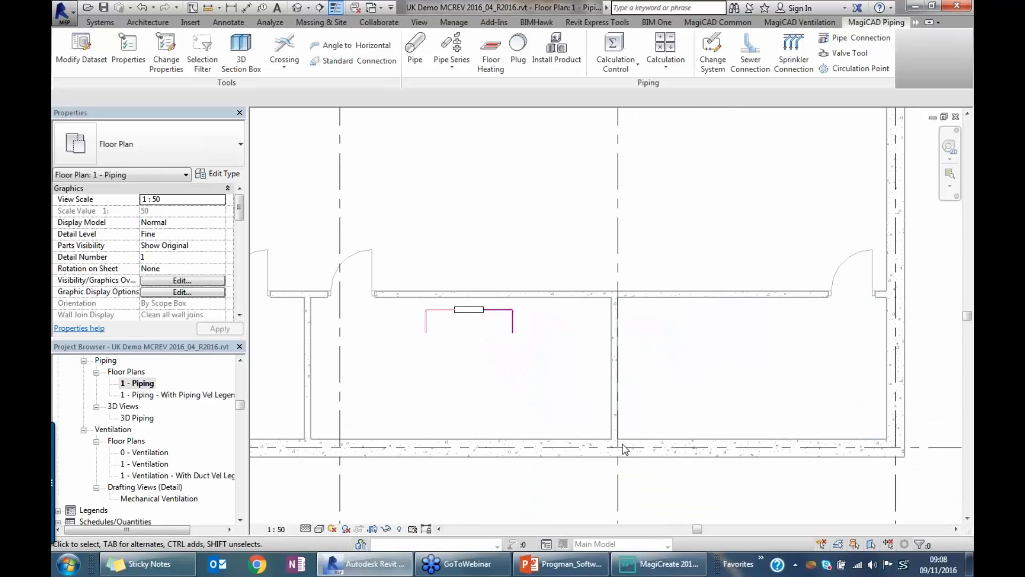
double_click(143, 464)
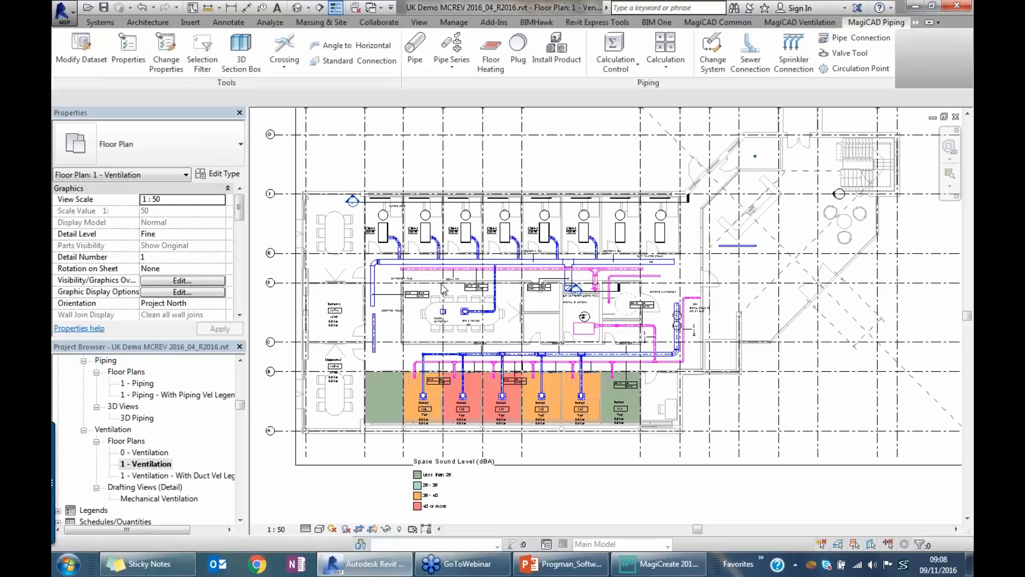
left_click(557, 51)
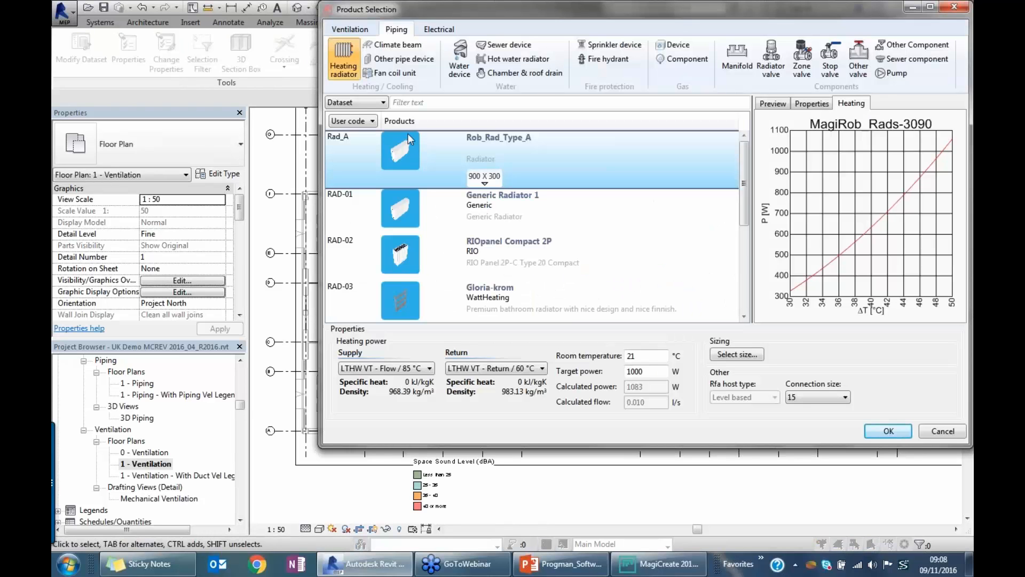
left_click(350, 29)
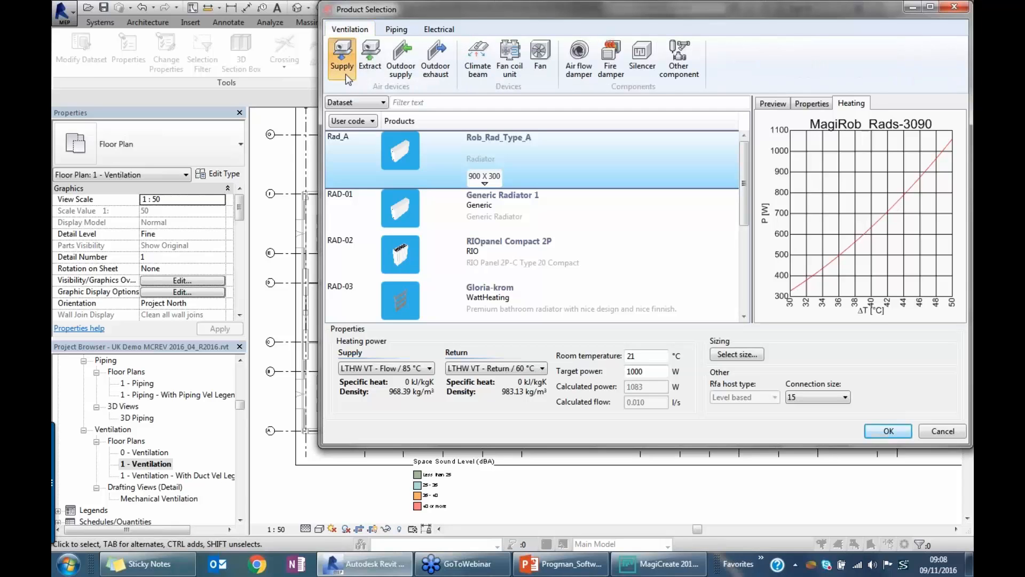
Create a new supply air device in the dataset using the Louvre-Faced-Circ rectangular diffuser from Demo_Qpd_Database
right_click(637, 168)
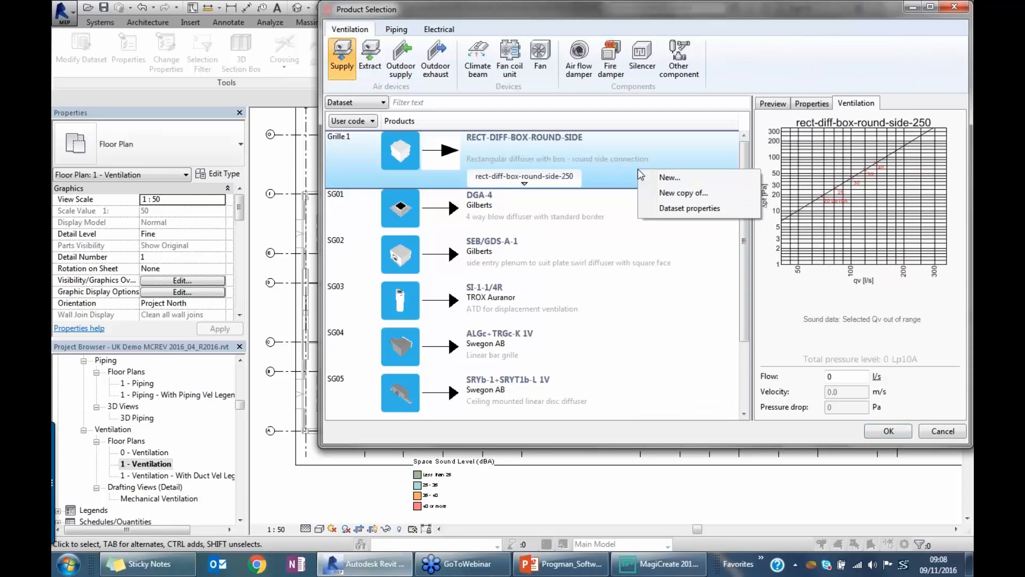
left_click(655, 180)
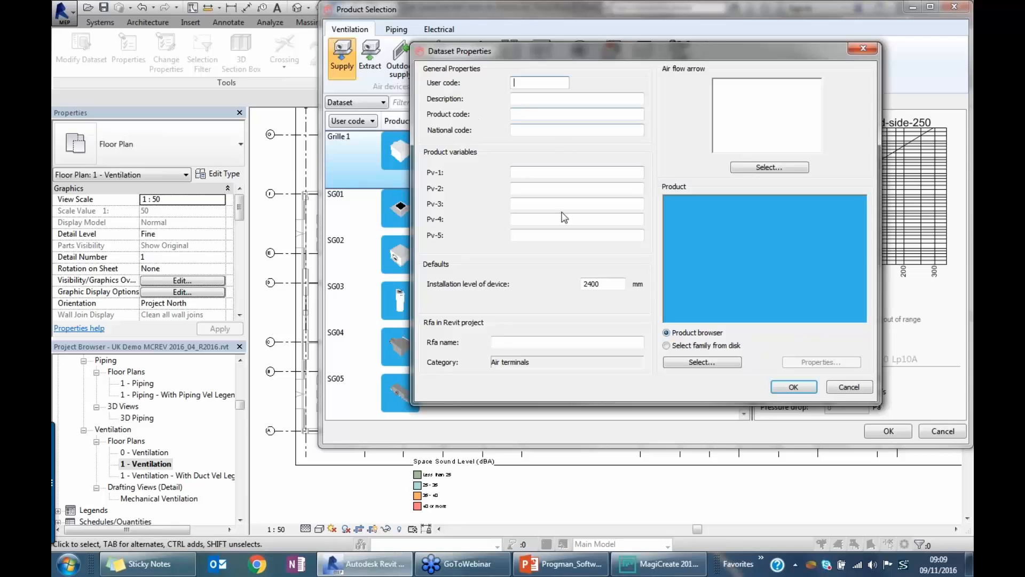
left_click(695, 361)
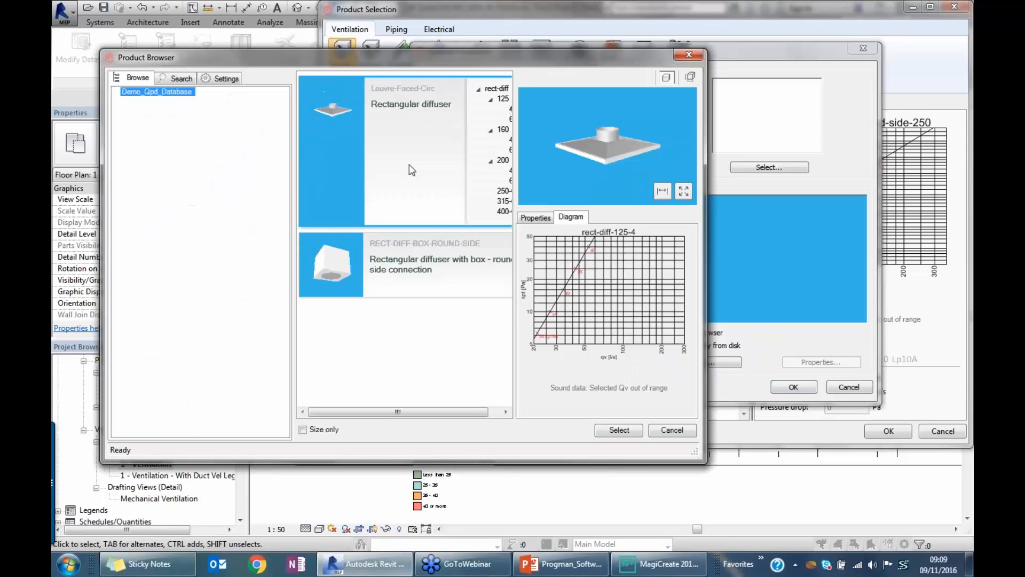
left_click(611, 432)
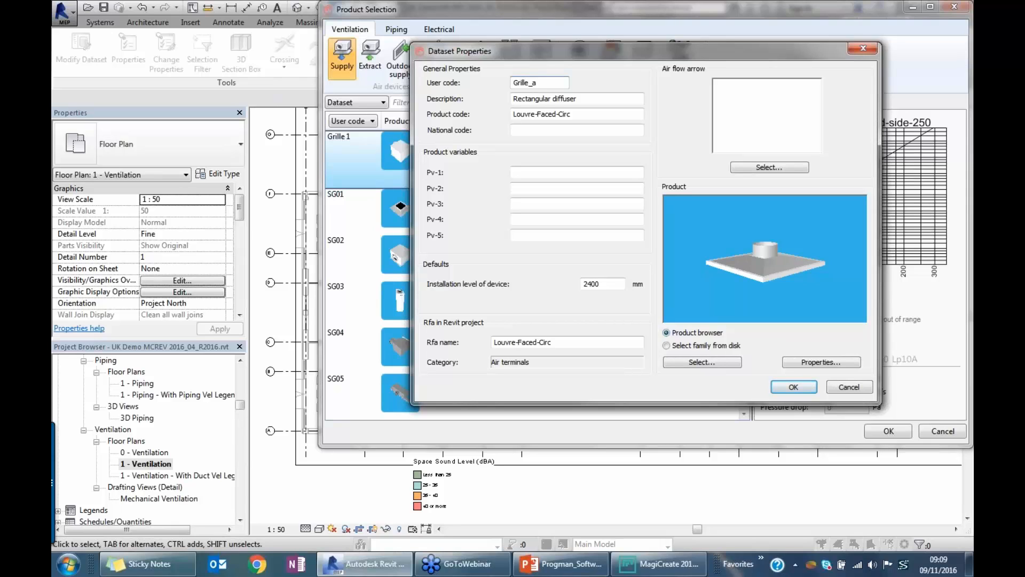
Give the diffuser the user code Grille_A and a single black air flow arrow, and add it to the dataset
left_click(769, 167)
left_click(835, 455)
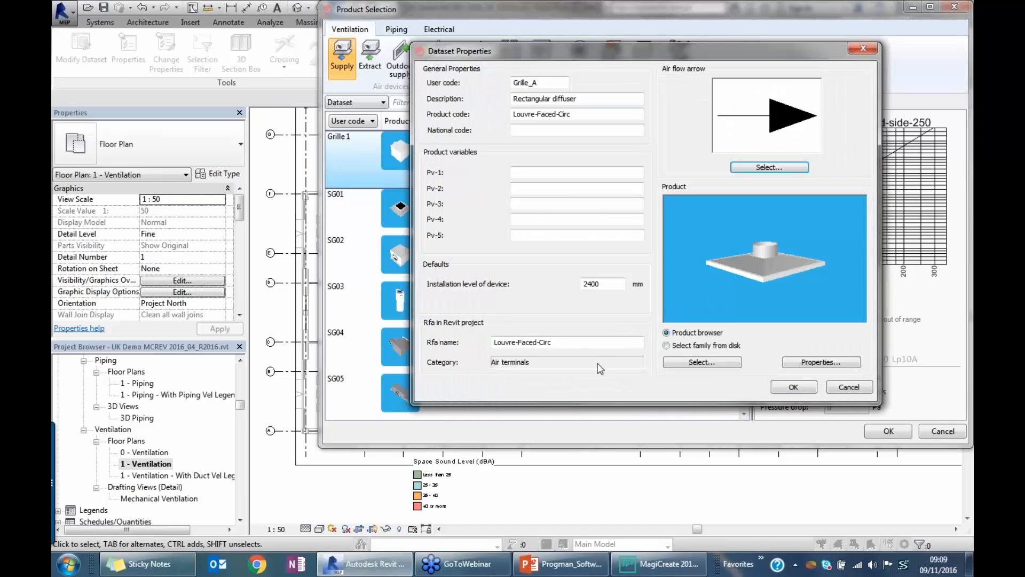
left_click(793, 387)
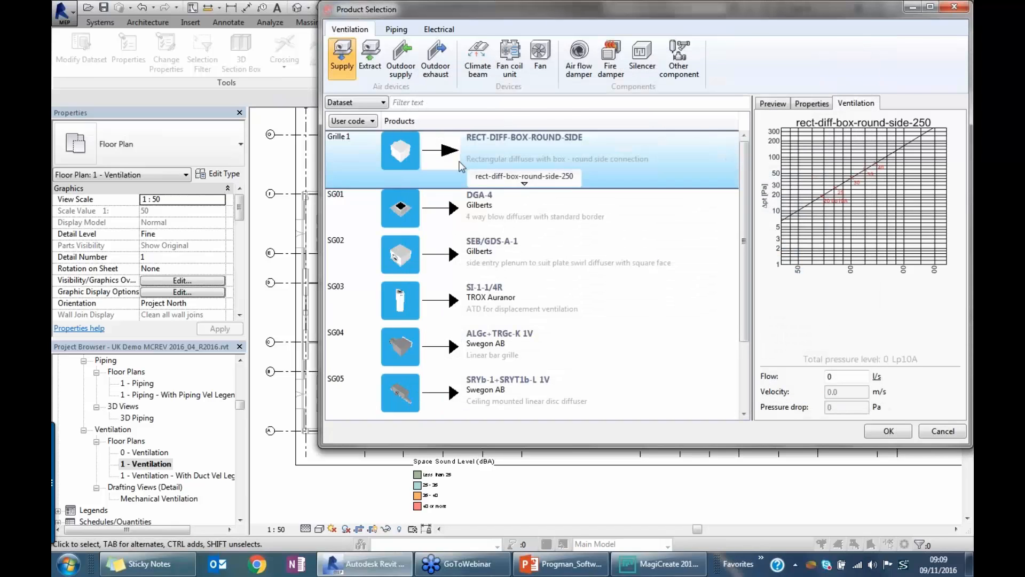
Choose the rect-diff-160-6 size of the Grille_A diffuser, pick a flow of about 43.6 l/s on its pressure curve, and accept it for installation
left_click(521, 224)
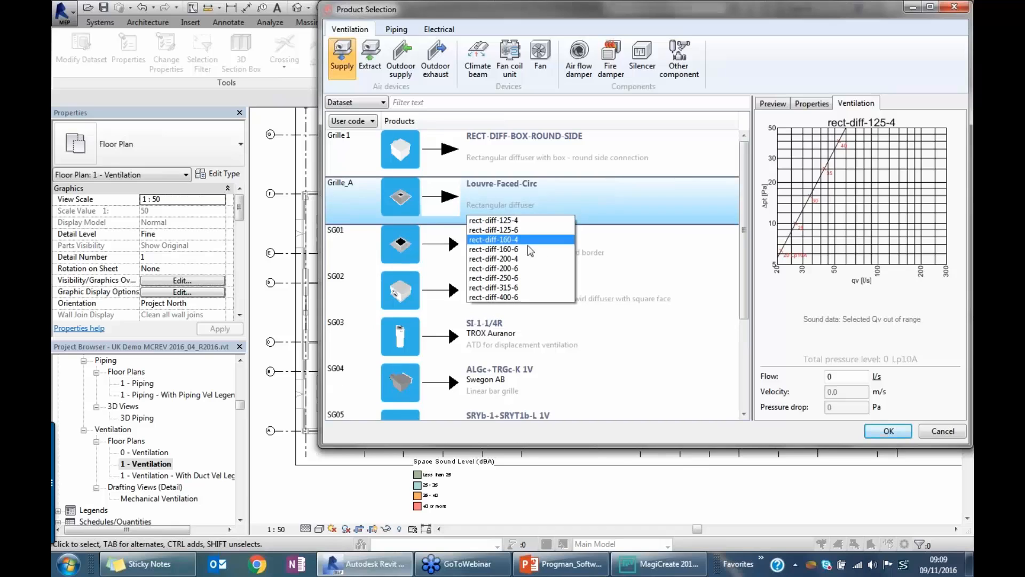
left_click(564, 251)
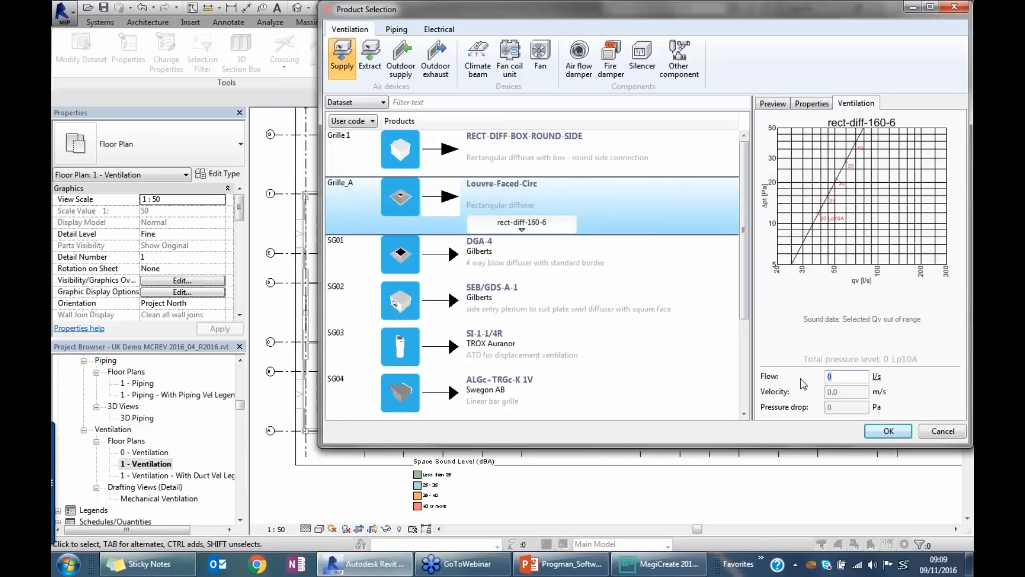
left_click(840, 174)
left_click(827, 199)
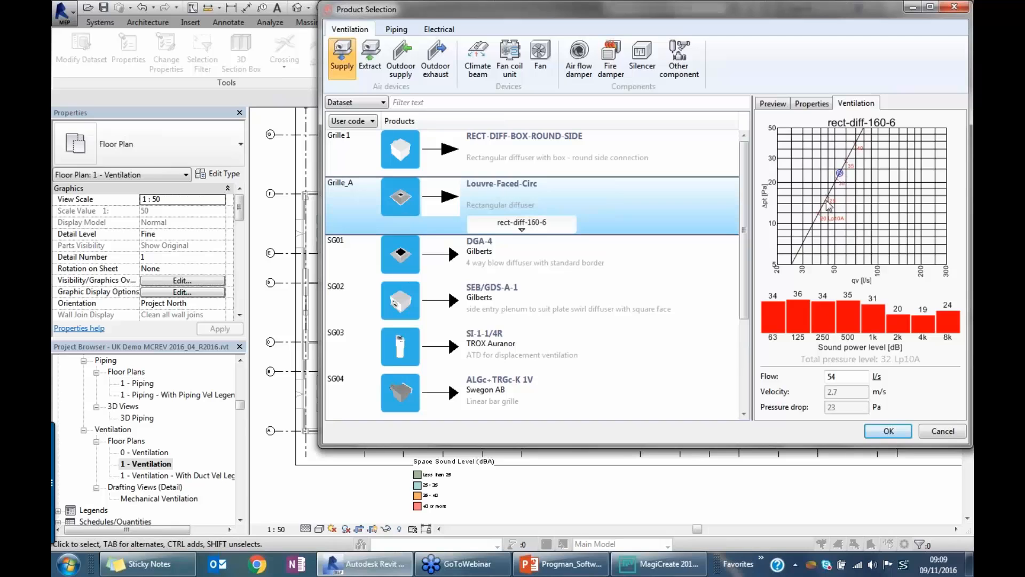
left_click(888, 432)
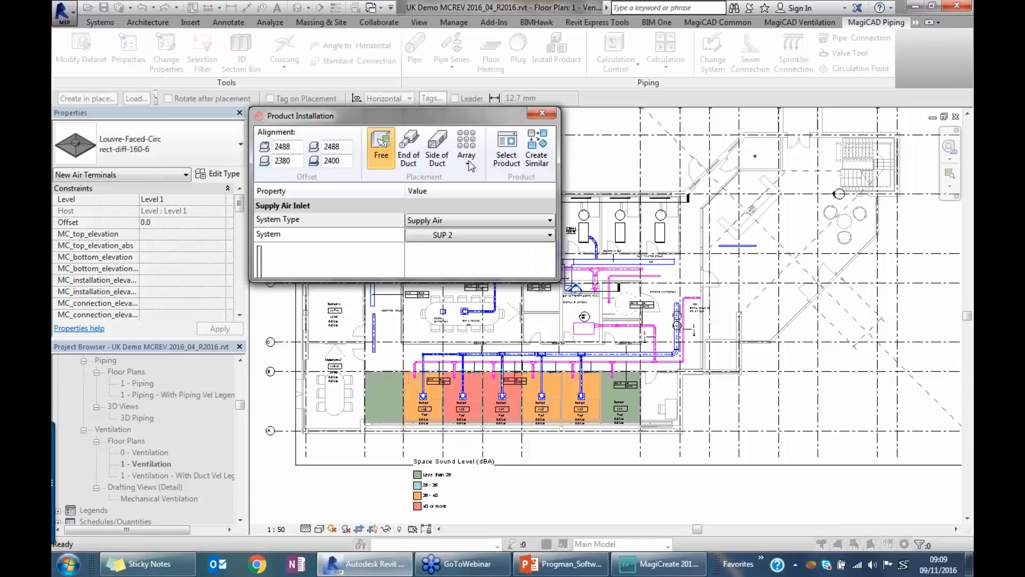
Place the Louvre-Faced-Circ diffuser freely in the small room beside the WC near grid line 15, and end the installation
middle_click_drag(785, 211, 737, 389)
left_click(821, 236)
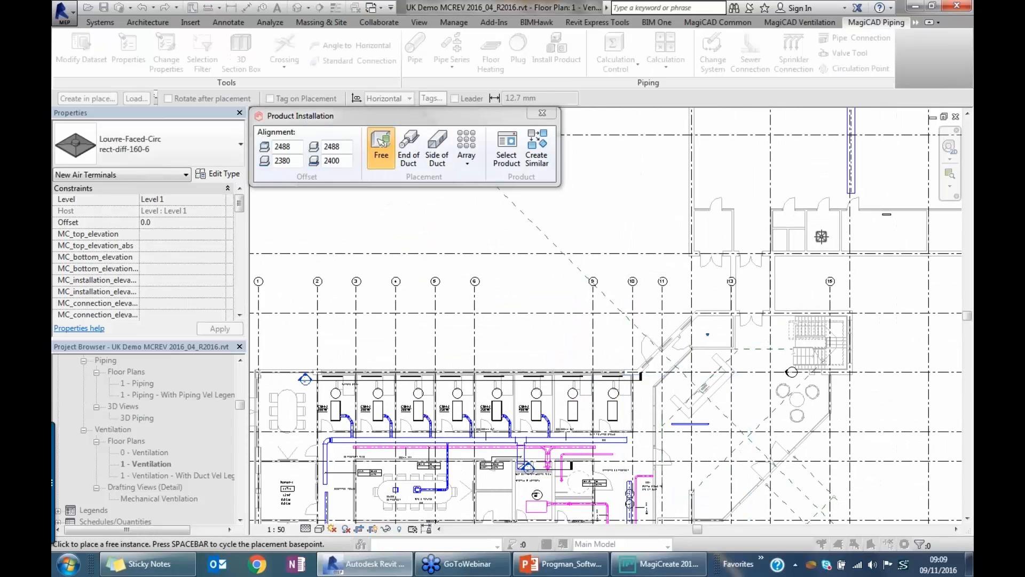
left_click(505, 143)
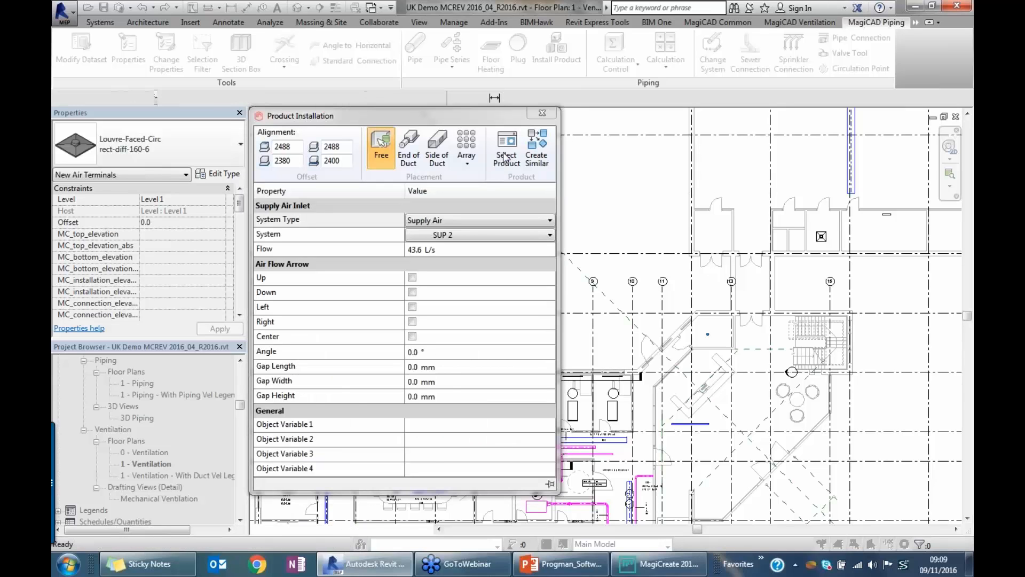
key("Escape")
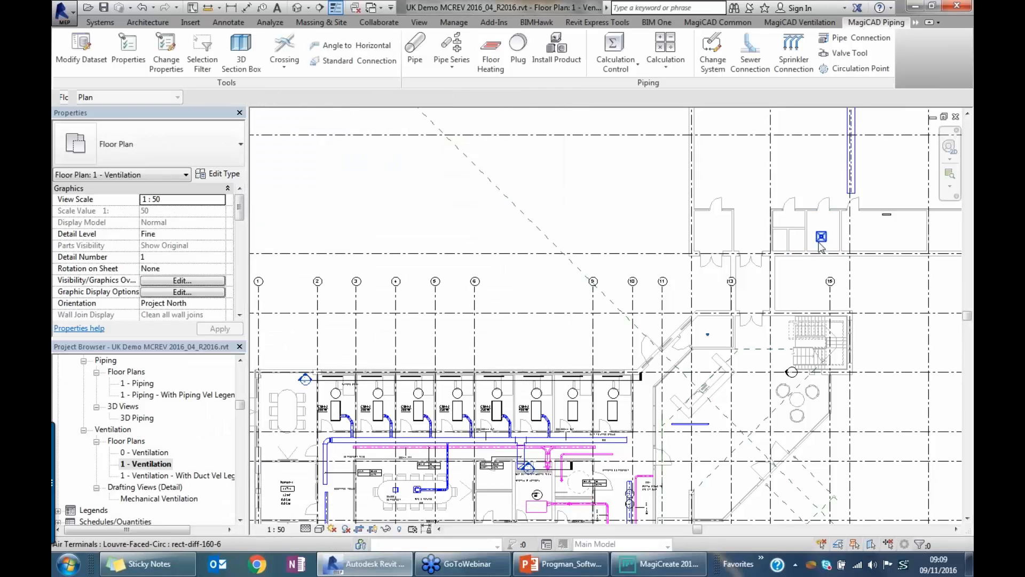
Examine the placed diffuser's MagiCAD product properties, including its pressure diagram and sound power levels
scroll(821, 246, "up", 3)
scroll(821, 247, "up", 3)
left_click(828, 227)
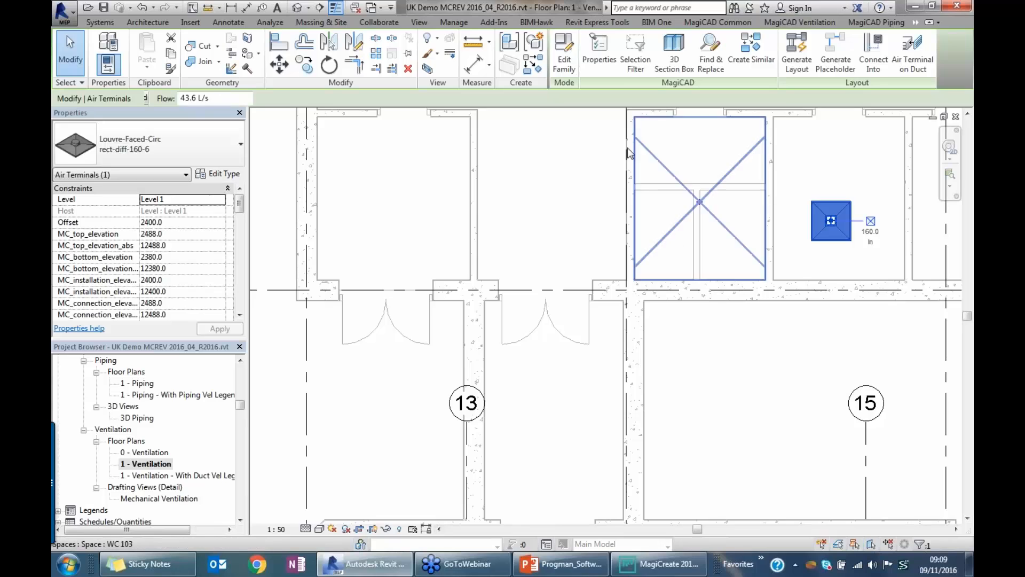
left_click(599, 58)
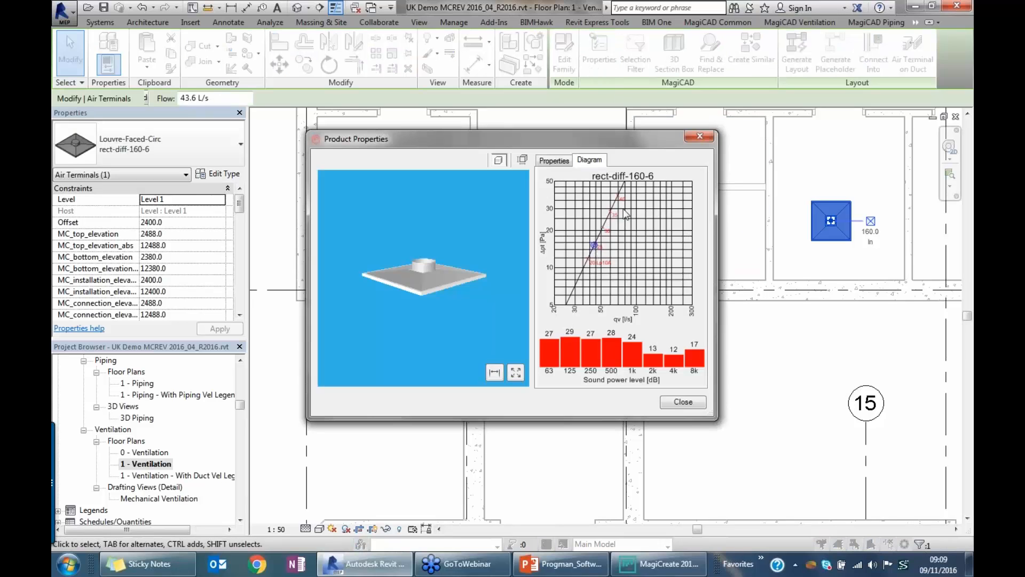
left_click(684, 402)
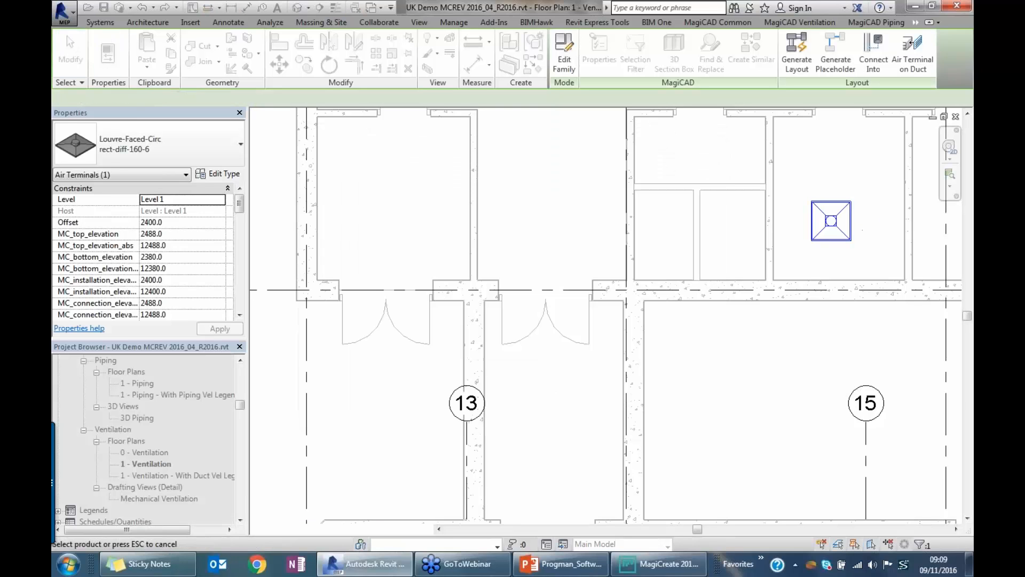
left_click(697, 372)
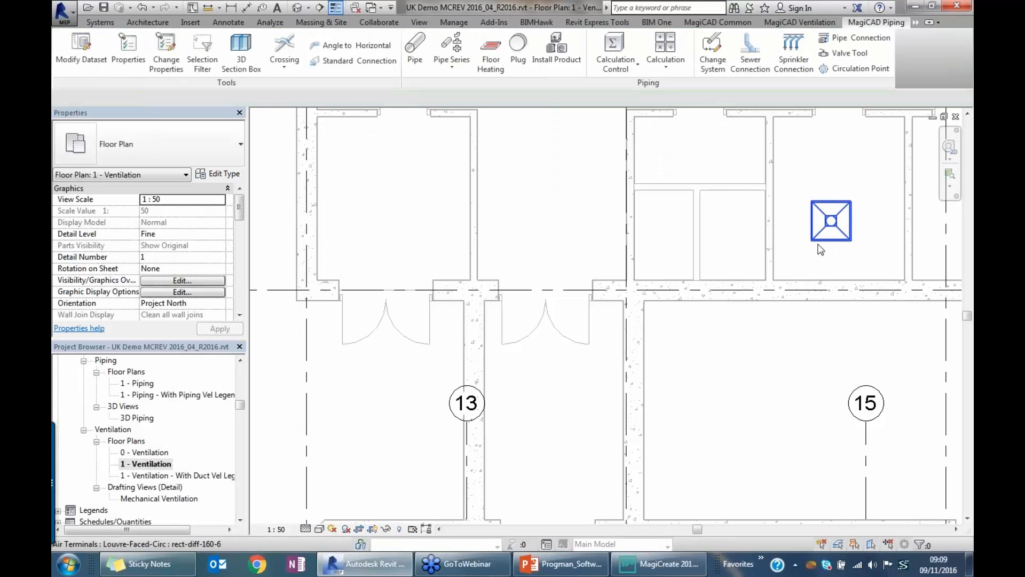
Open the 1 - Lighting floor plan and bring up the dataset's electrical switches for product installation
scroll(821, 249, "down", 5)
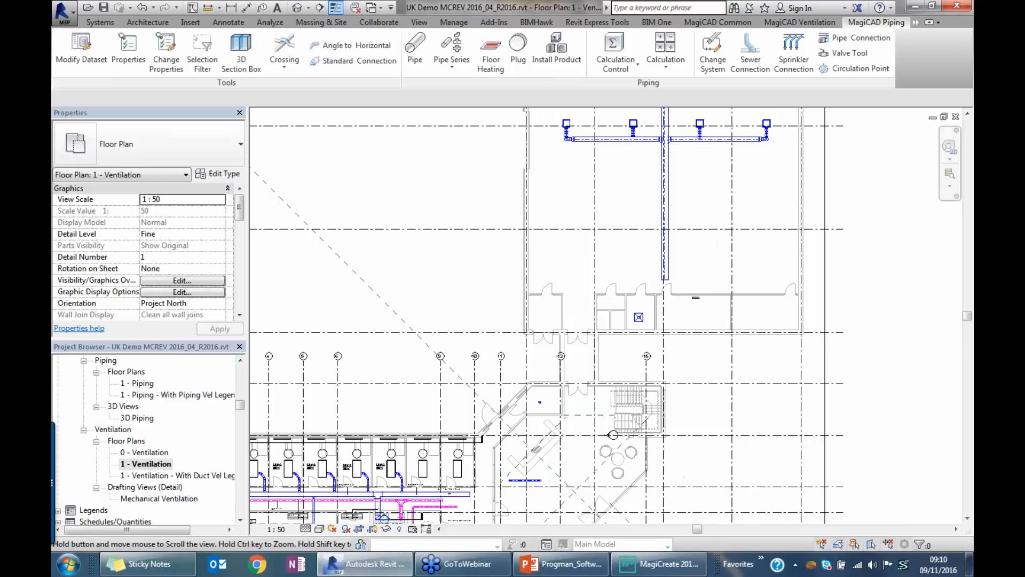
middle_click_drag(430, 414, 604, 311)
middle_click_drag(516, 384, 495, 298)
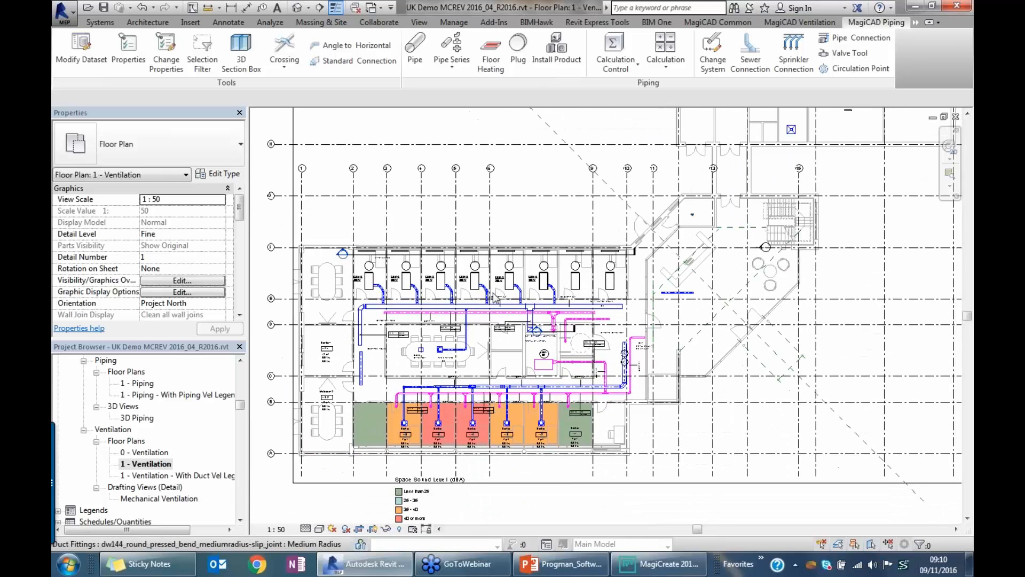
middle_click_drag(484, 347, 483, 326)
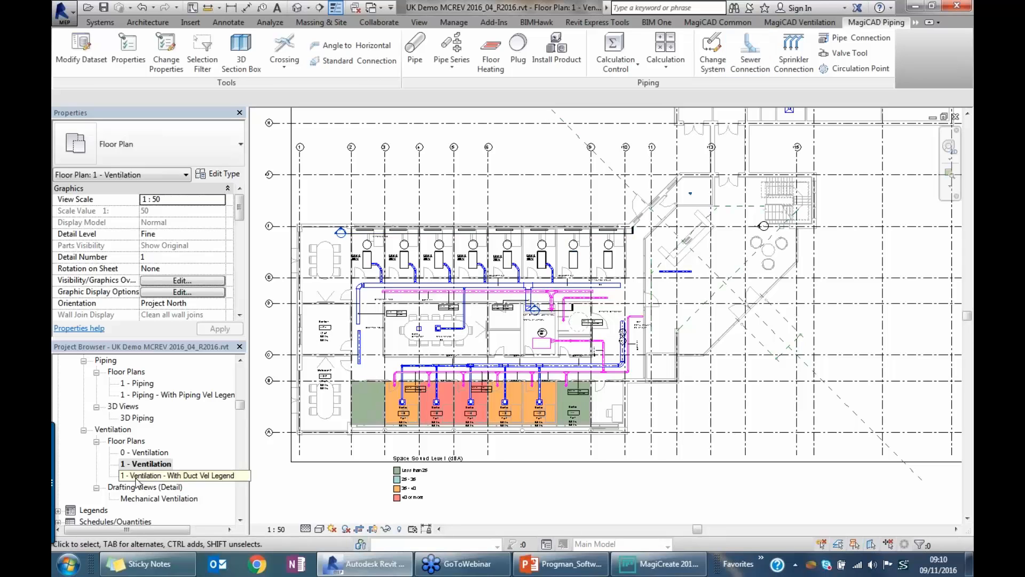
left_click(143, 397)
scroll(145, 396, "up", 8)
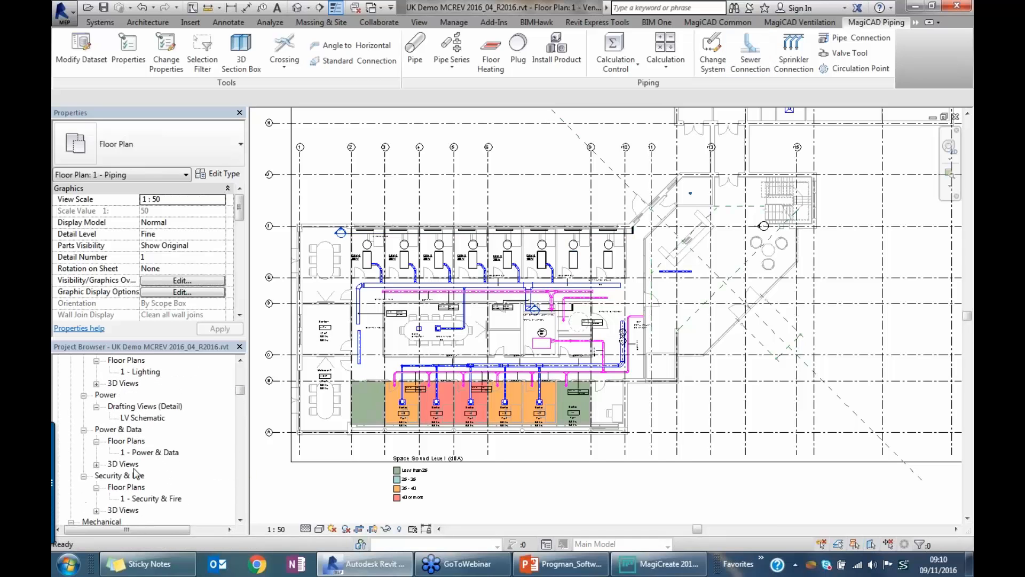
left_click(145, 373)
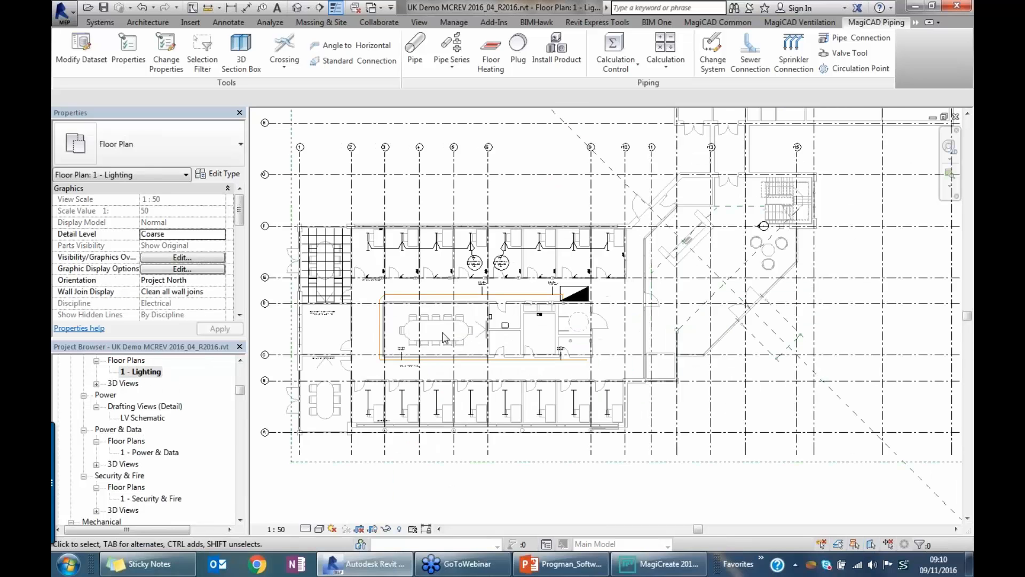
left_click(556, 50)
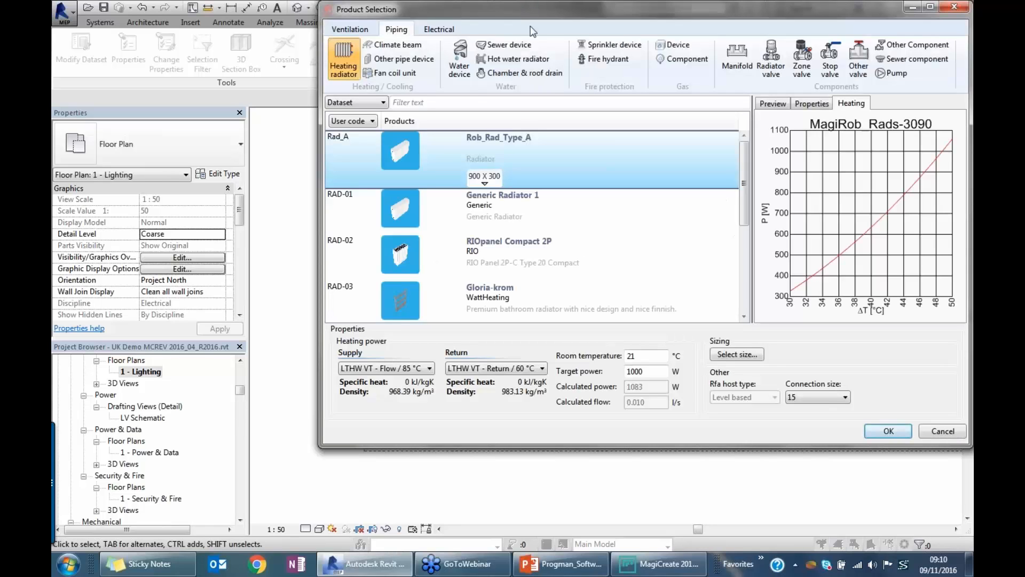
left_click(439, 31)
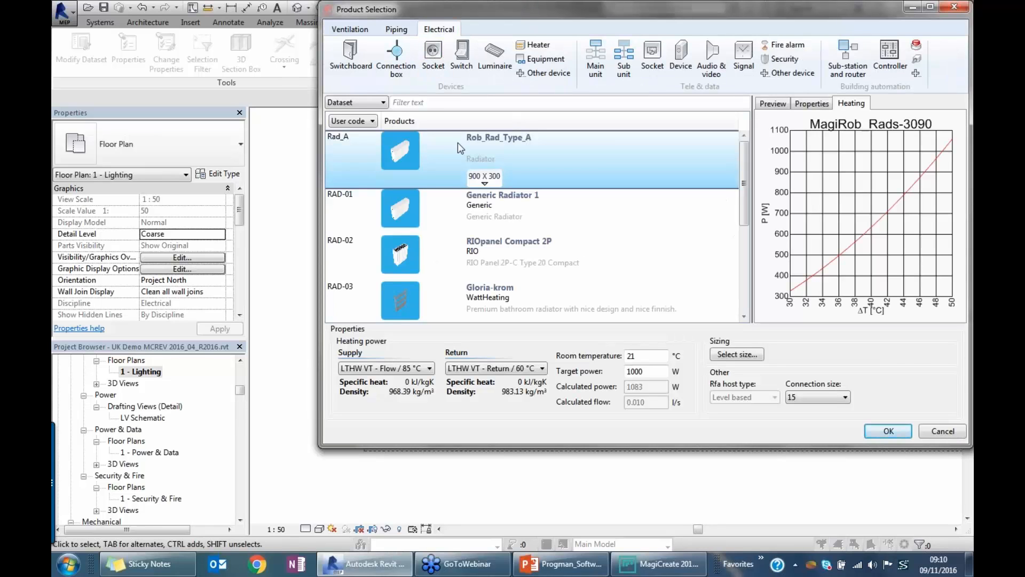
left_click(462, 69)
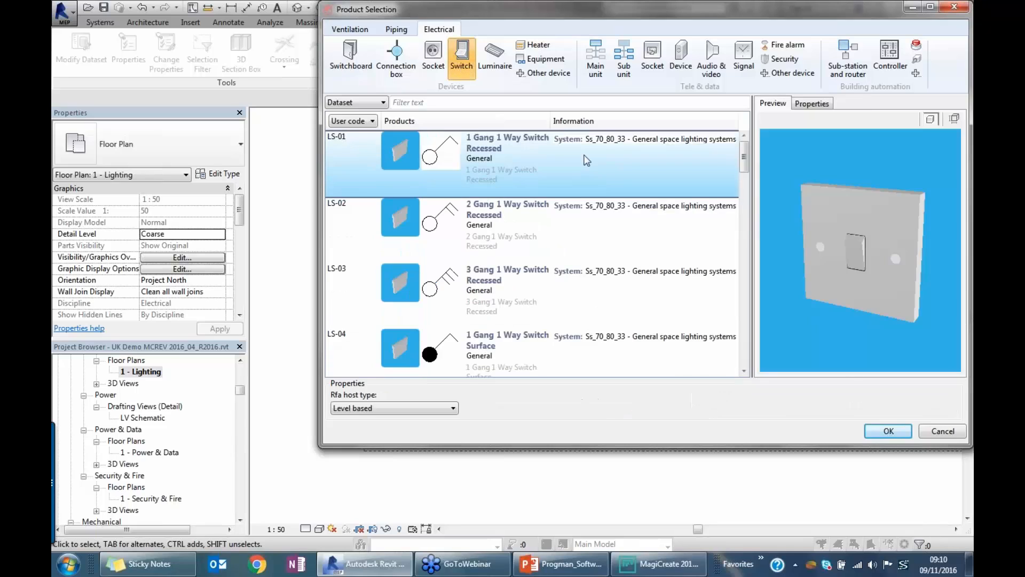
Create a new switch in the dataset using the 020A size of Changeover Switches-2 from Demo_Qpd_Database
right_click(597, 172)
left_click(607, 176)
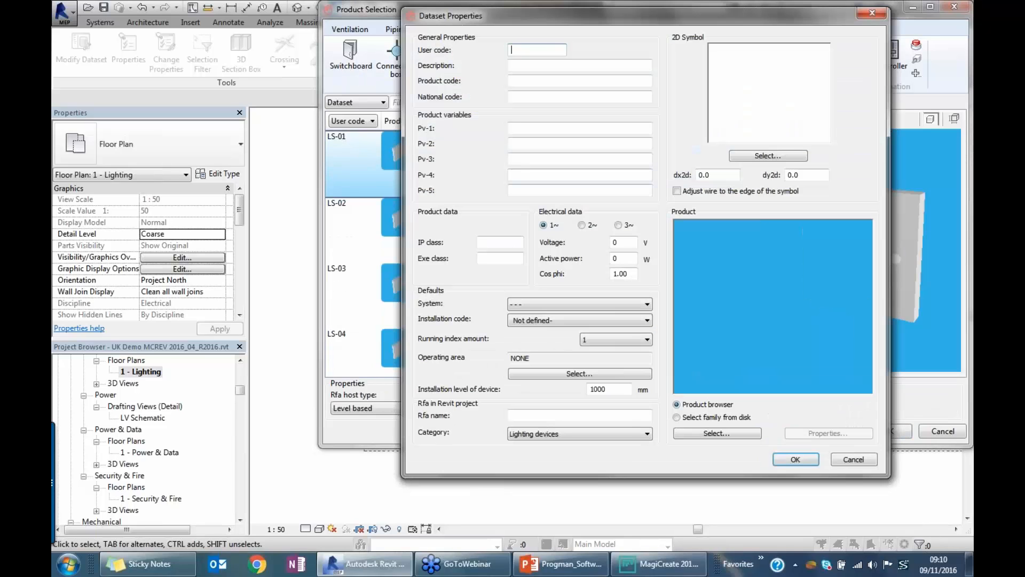
left_click(736, 433)
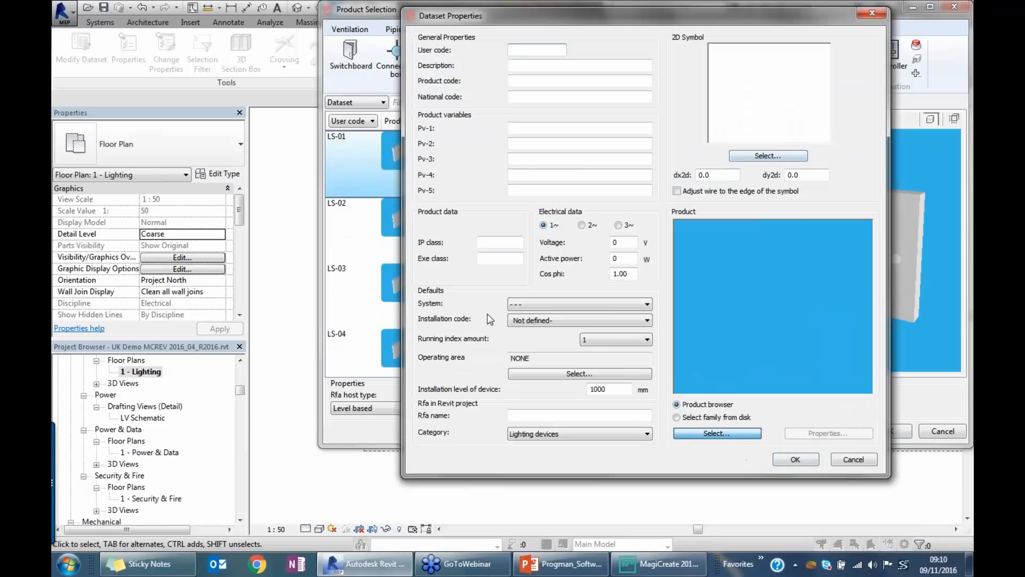
left_click(143, 60)
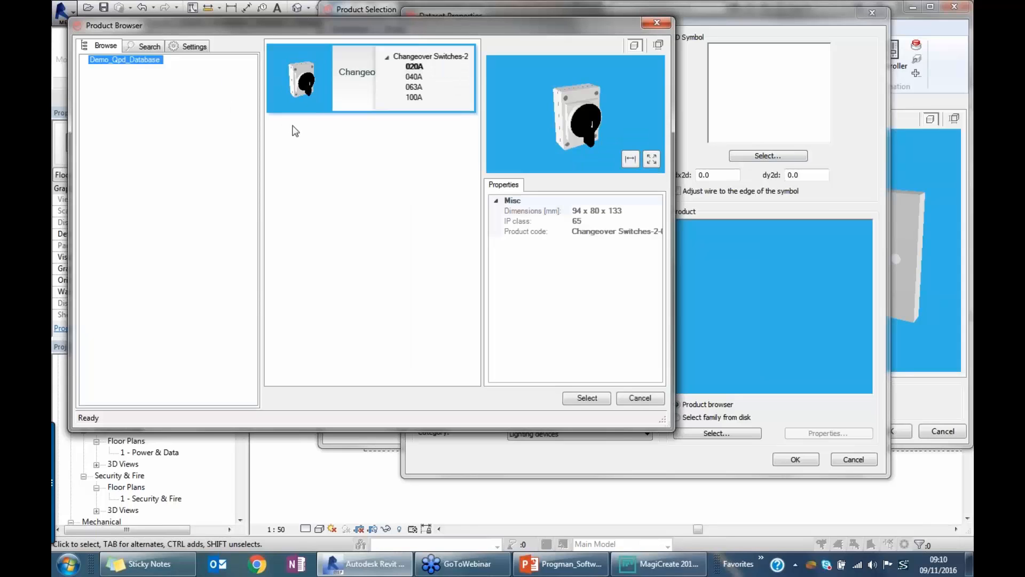
left_click(587, 398)
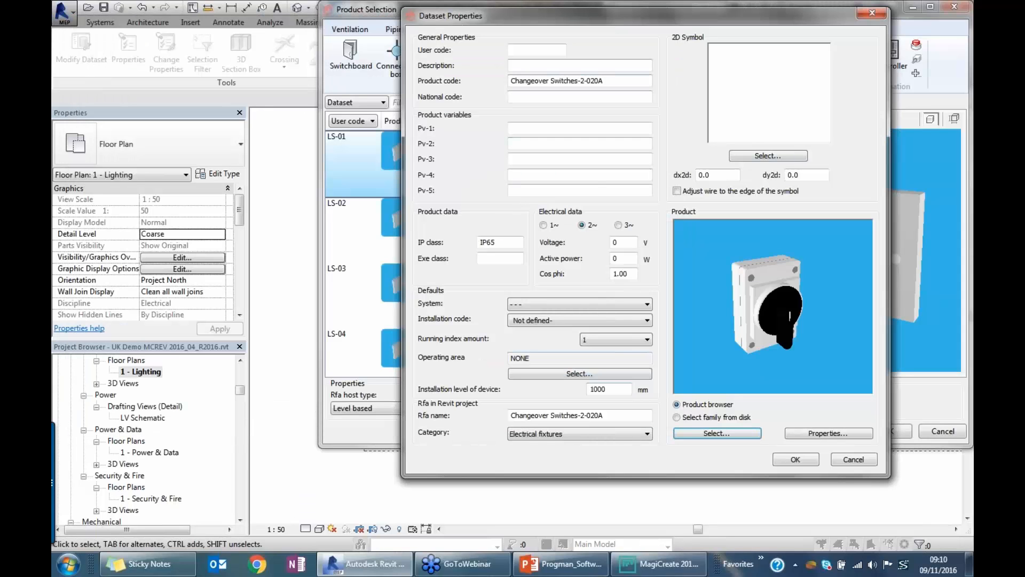
Give the switch the user code Switch1 and the PE-Isolator 2D symbol, and add it to the dataset
left_click(525, 51)
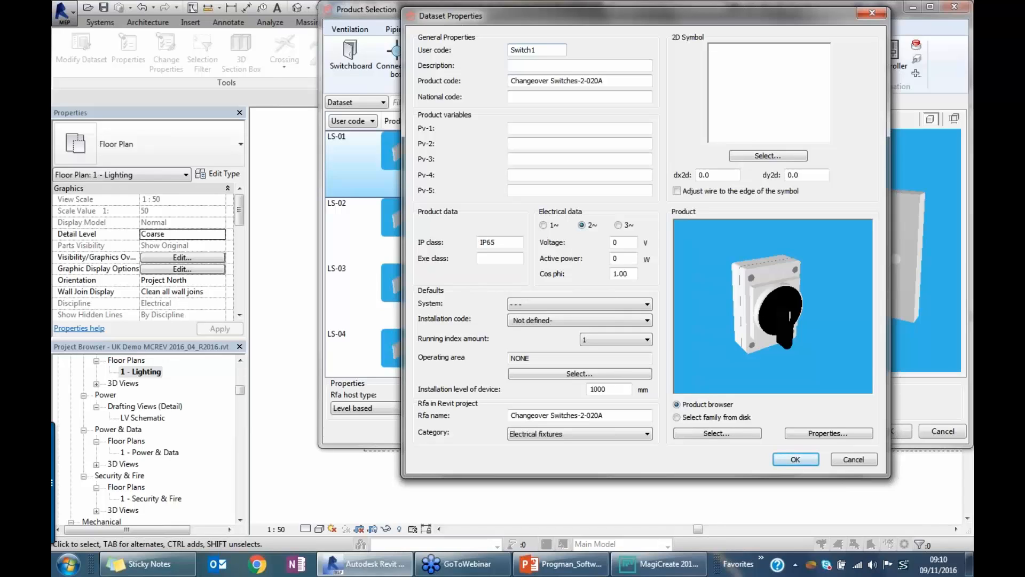
left_click(777, 157)
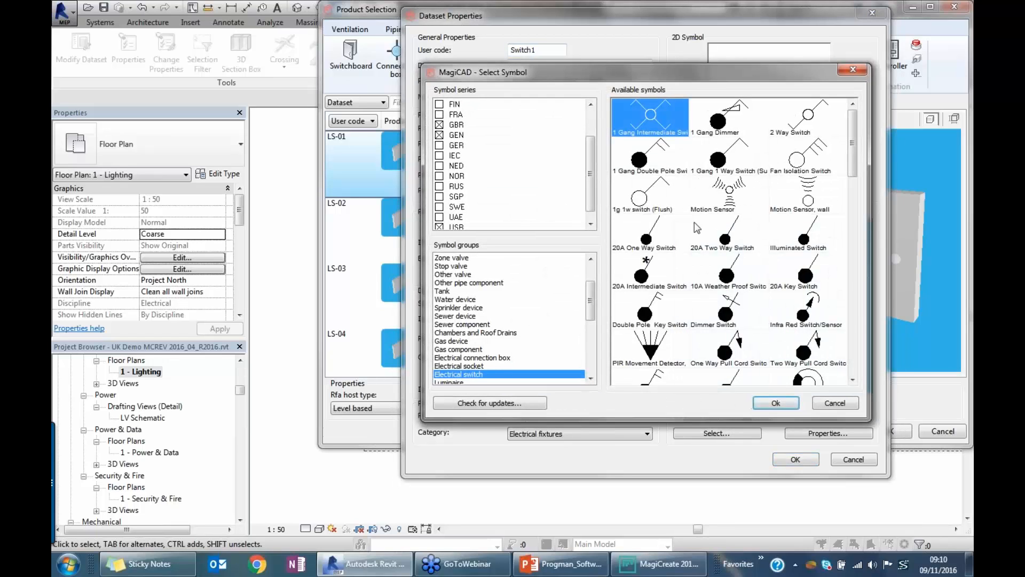
left_click_drag(853, 153, 853, 281)
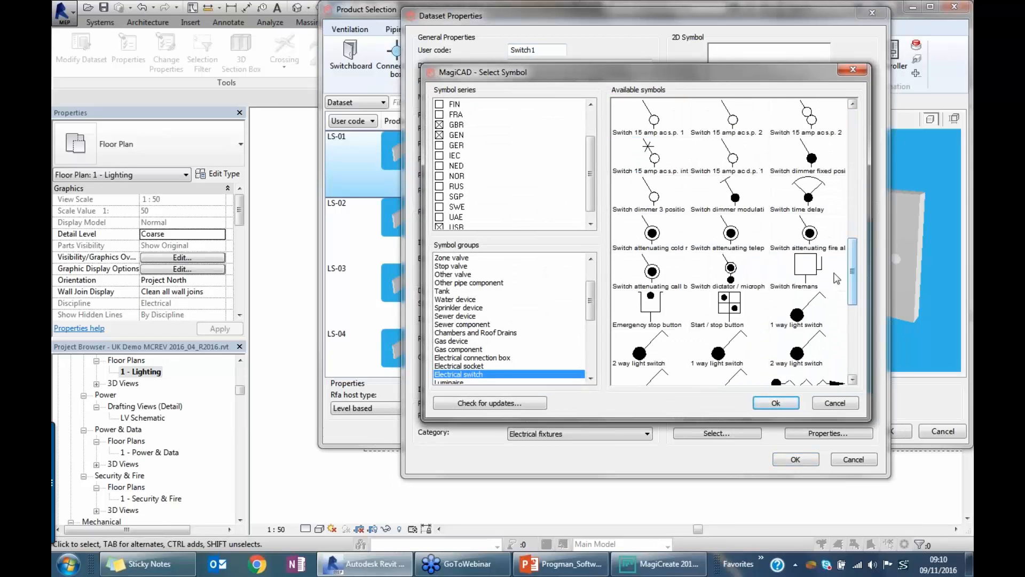
left_click(803, 275)
scroll(803, 275, "down", 2)
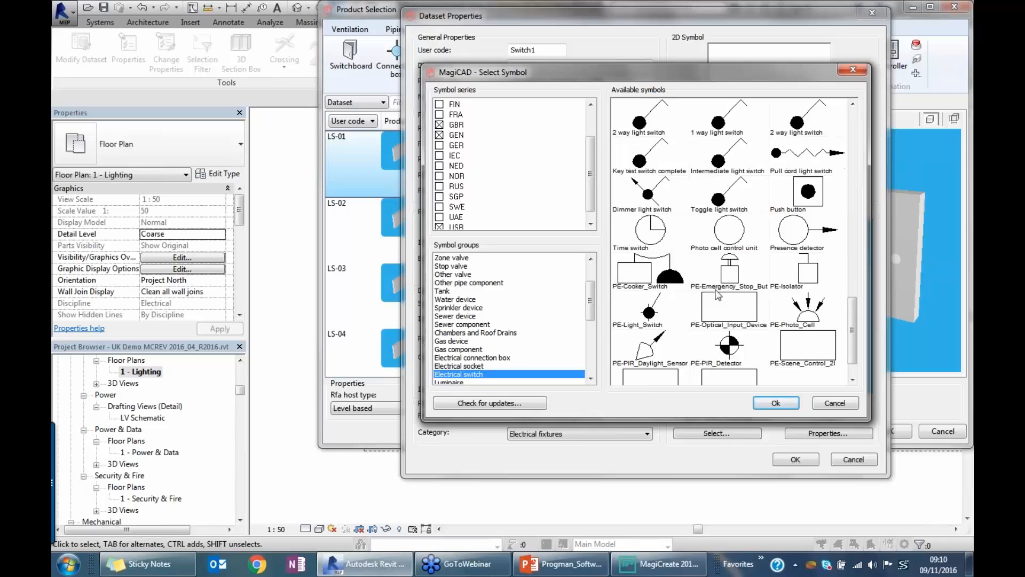
double_click(812, 273)
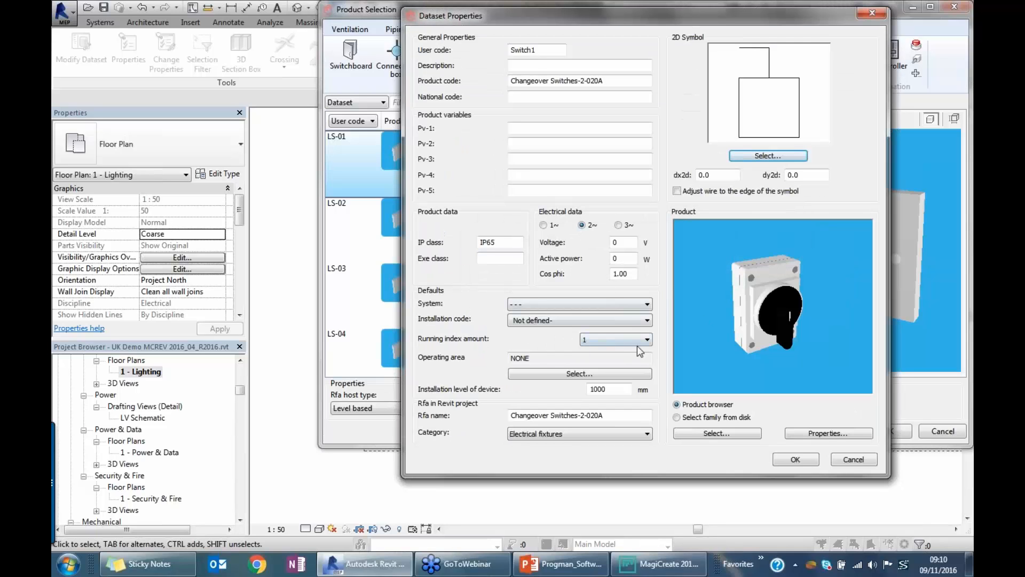
left_click(796, 459)
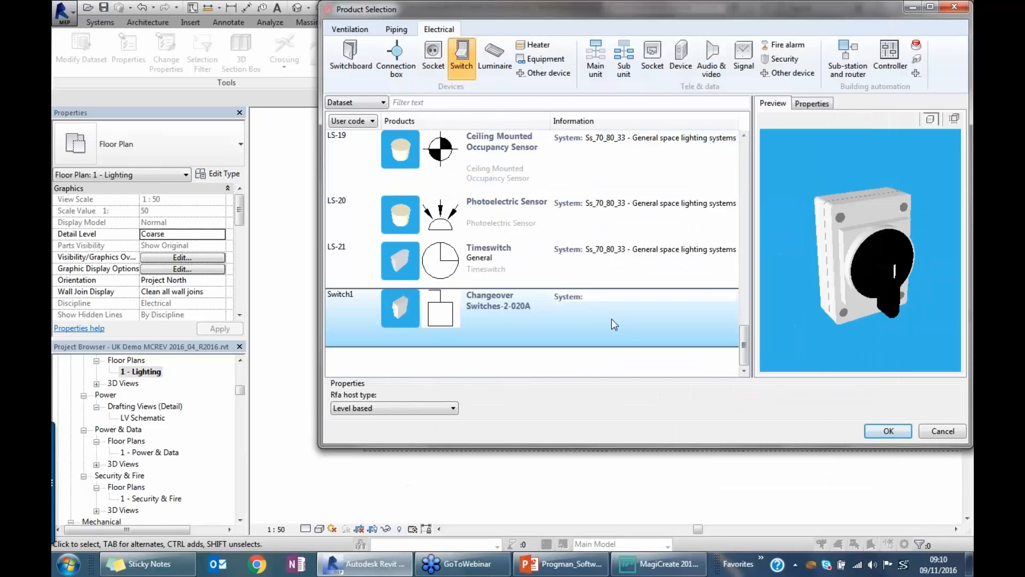
Install the Switch1 changeover switch on the partition wall of the room above the SYMBOL ORGANISER text, and end the installation
left_click(888, 432)
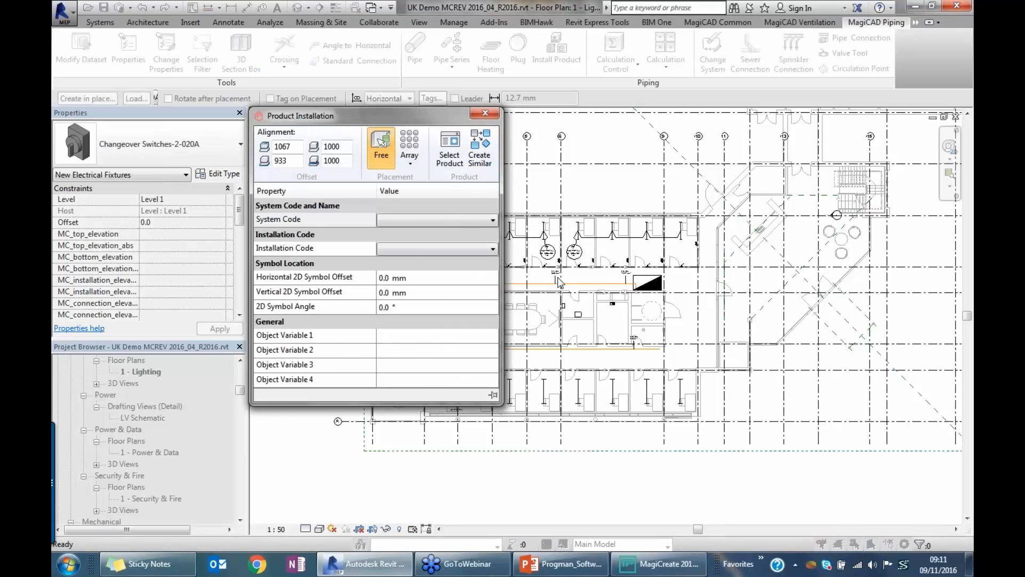
middle_click_drag(562, 275, 579, 287)
scroll(579, 287, "up", 5)
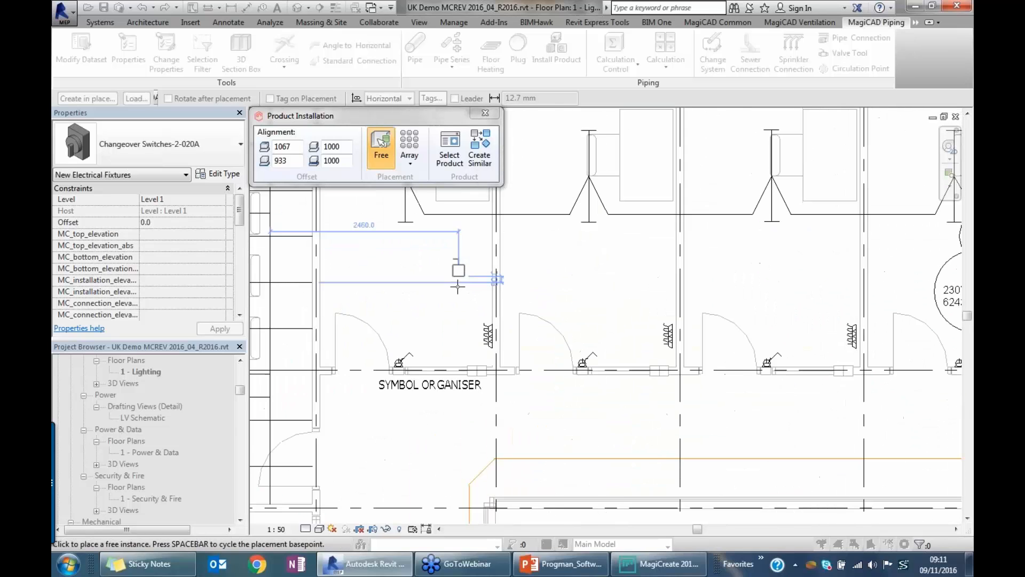
left_click(476, 289)
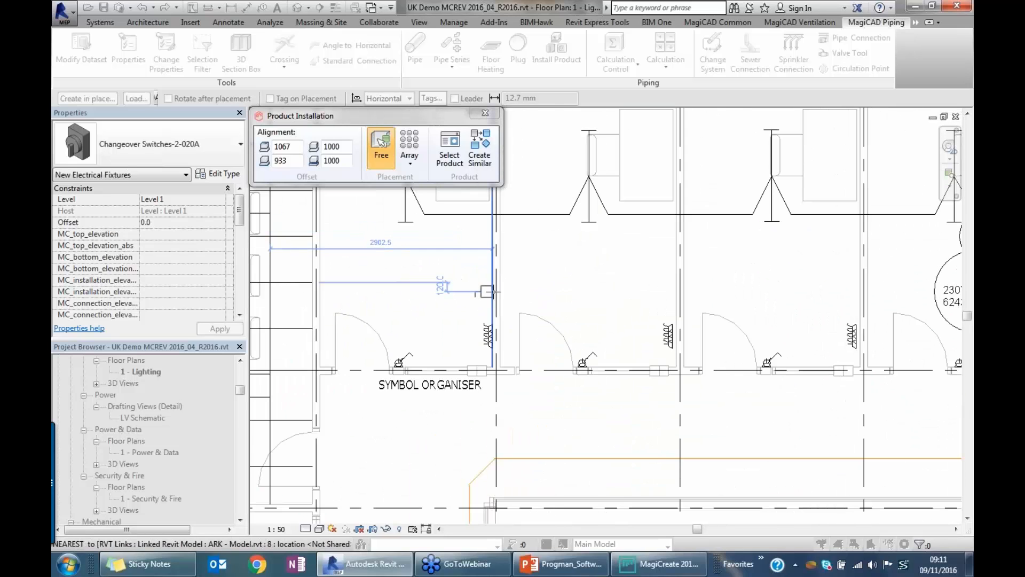
left_click(446, 160)
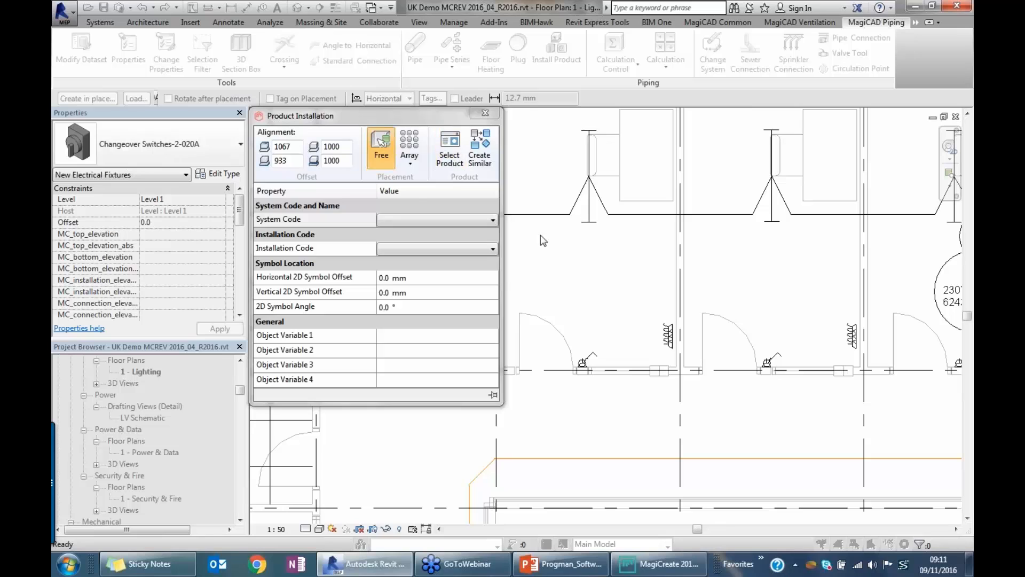
Select the installed changeover switch in the room above the SYMBOL ORGANISER text and check its Revit category, leaving it deselected
left_click(488, 288)
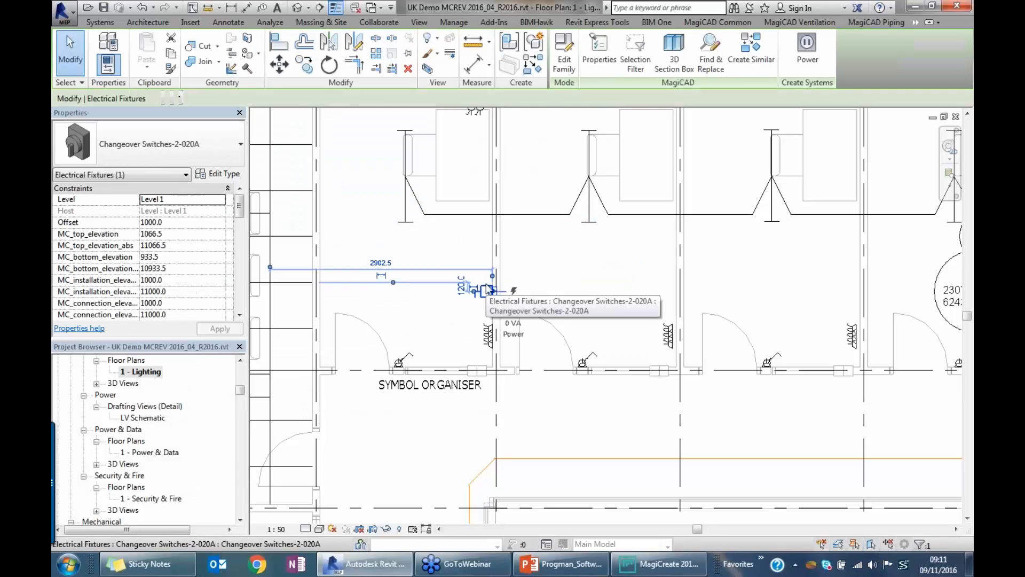
left_click(132, 177)
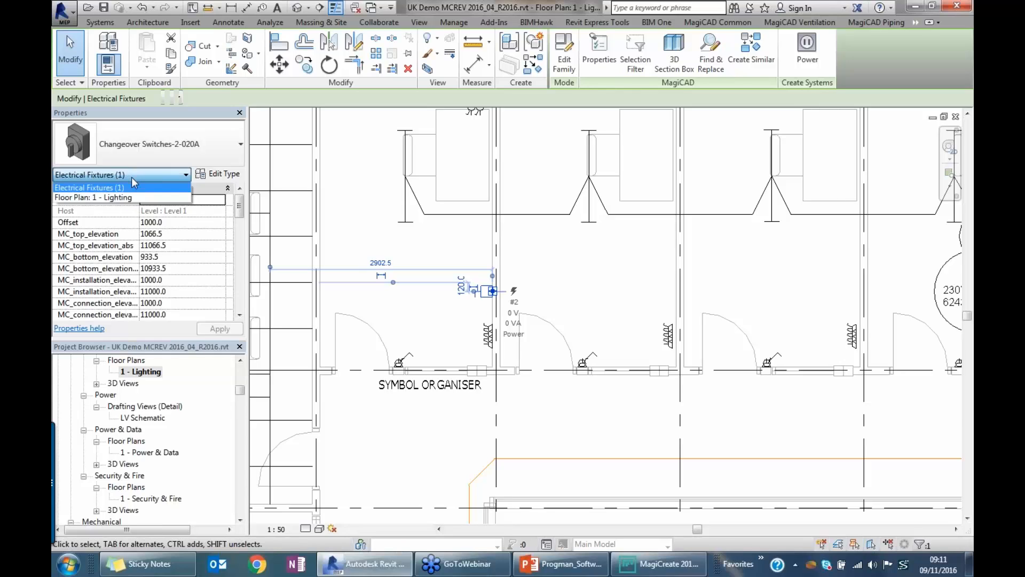
left_click(468, 301)
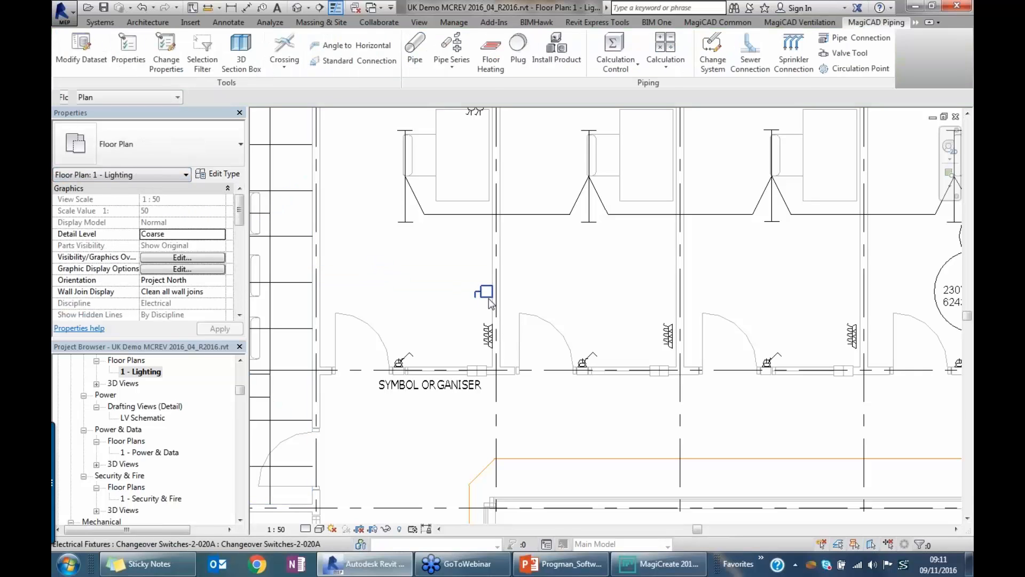
left_click(484, 291)
left_click(450, 327)
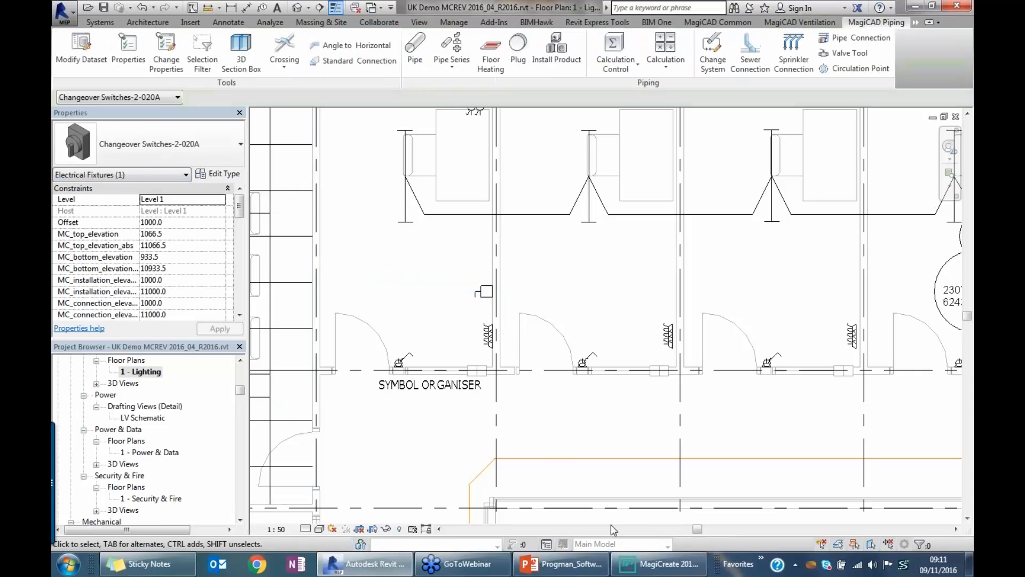
Switch to MagiCreate and review the Revit category types offered for Changeover Switch - Rotary, keeping Electrical fixtures
left_click(645, 564)
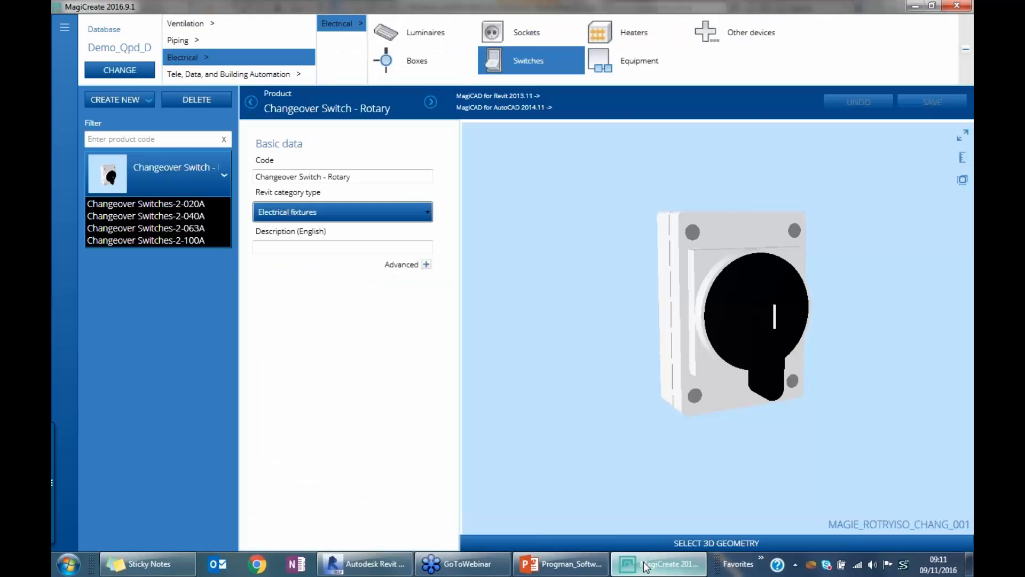
left_click(304, 214)
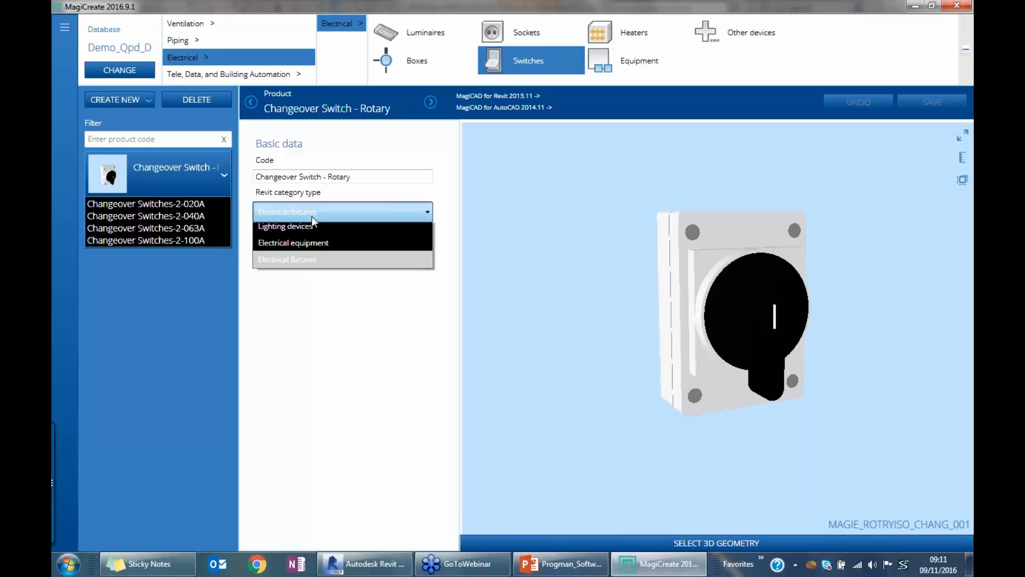
left_click(320, 266)
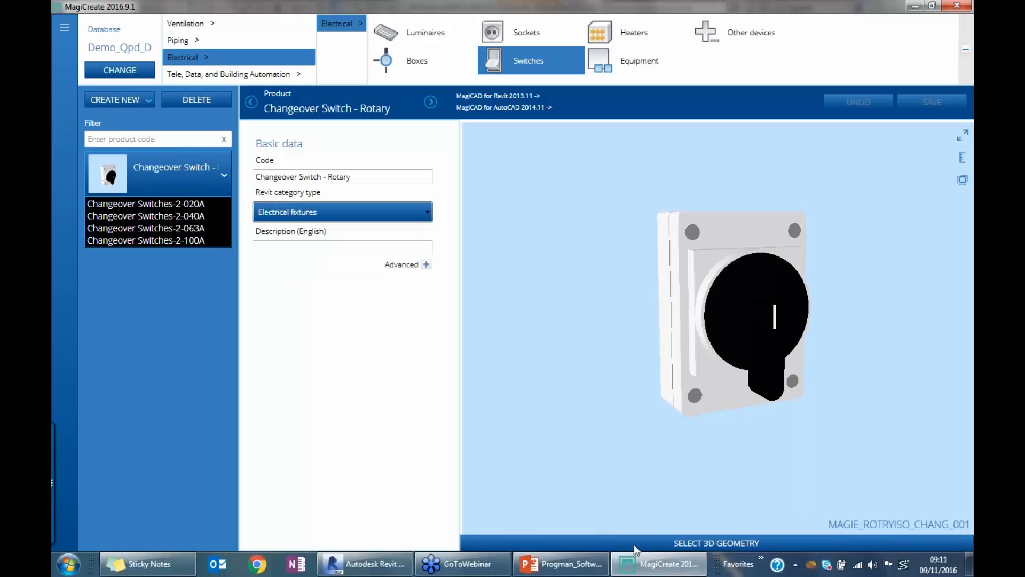
Return to Revit and bring the whole Lighting floor plan into view
left_click(369, 565)
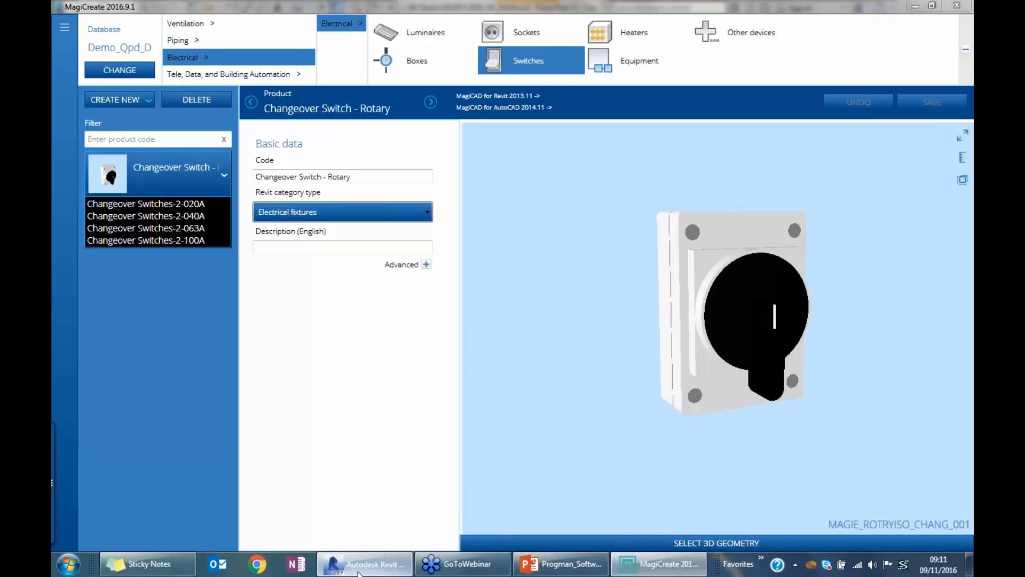
scroll(550, 338, "down", 5)
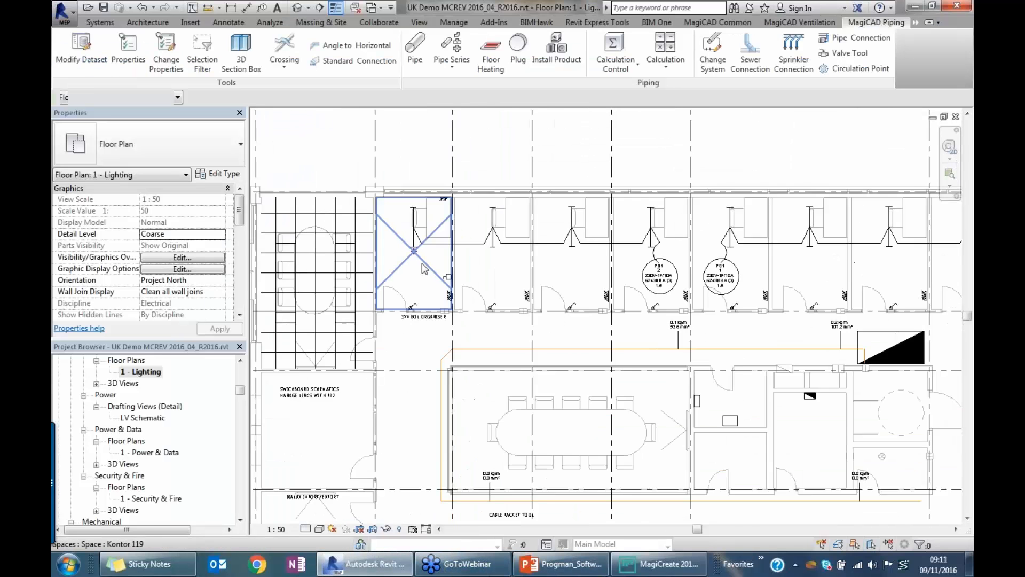
middle_click_drag(550, 338, 522, 282)
scroll(566, 264, "down", 2)
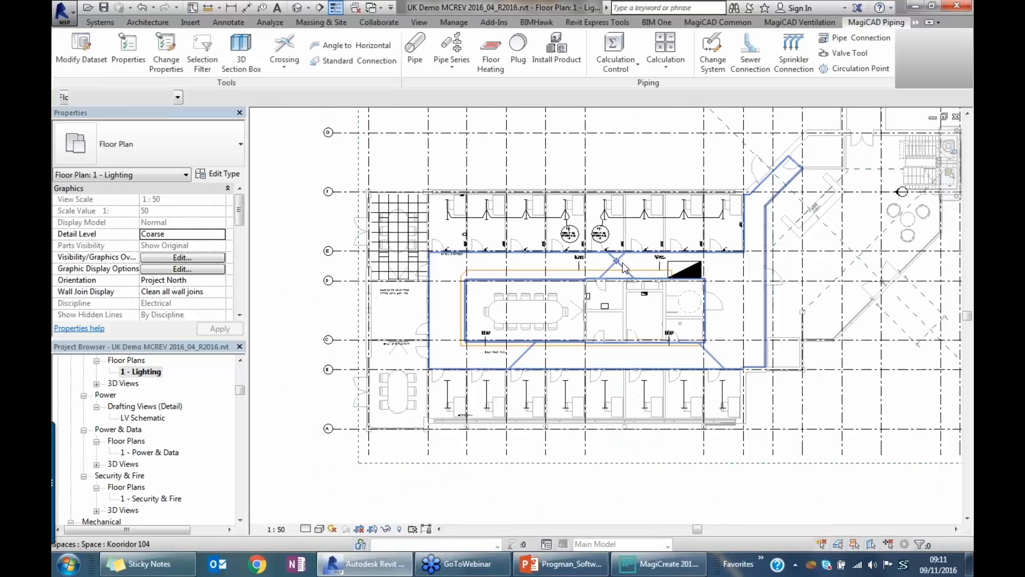